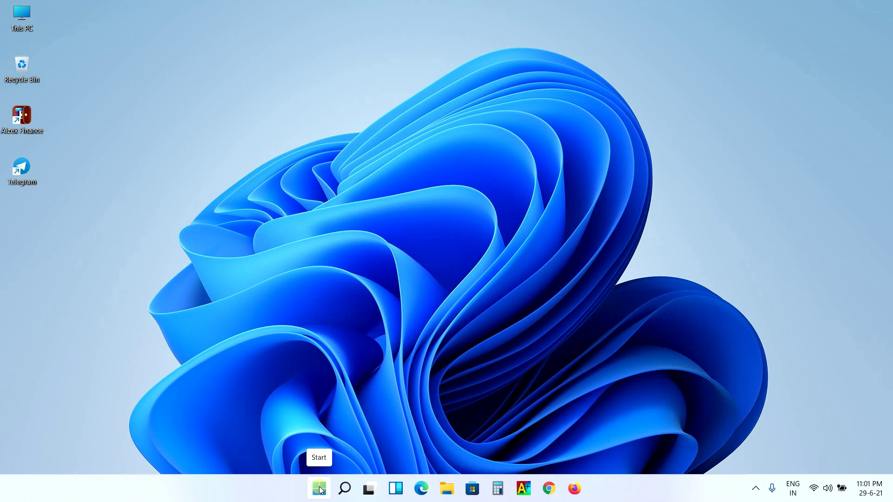
Step: Open the Windows Settings app from the recent items in Windows search
mouse_move(344, 490)
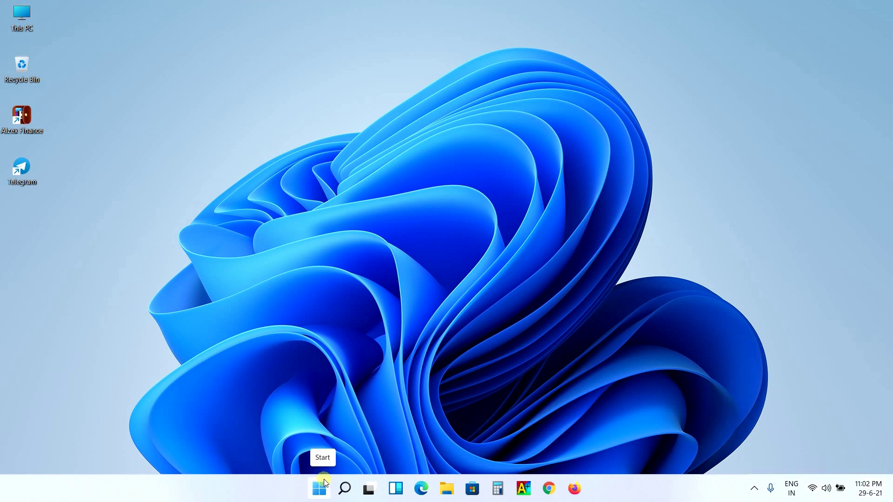
left_click(344, 489)
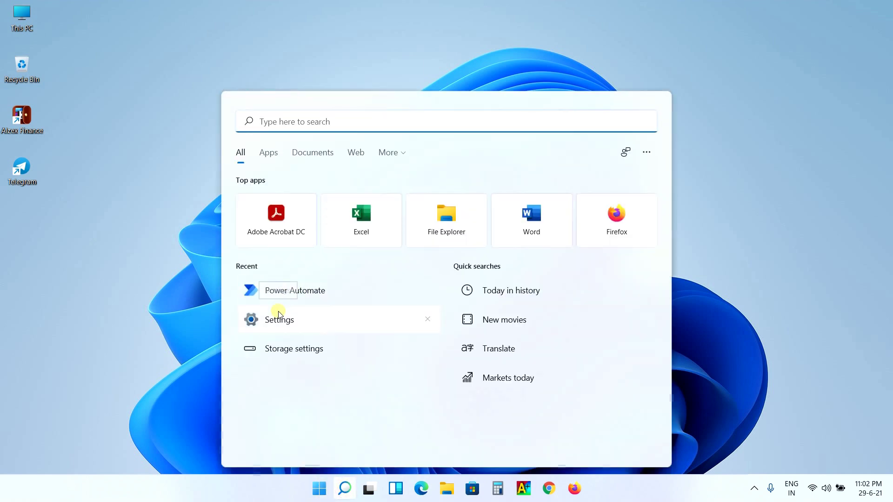
left_click(274, 320)
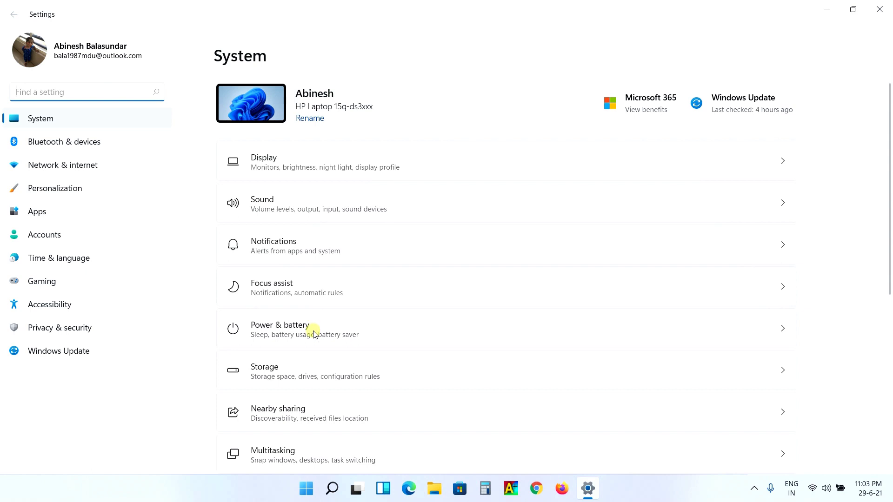
Step: Look through the System settings categories and open the Display page
scroll(355, 339, "down", 2)
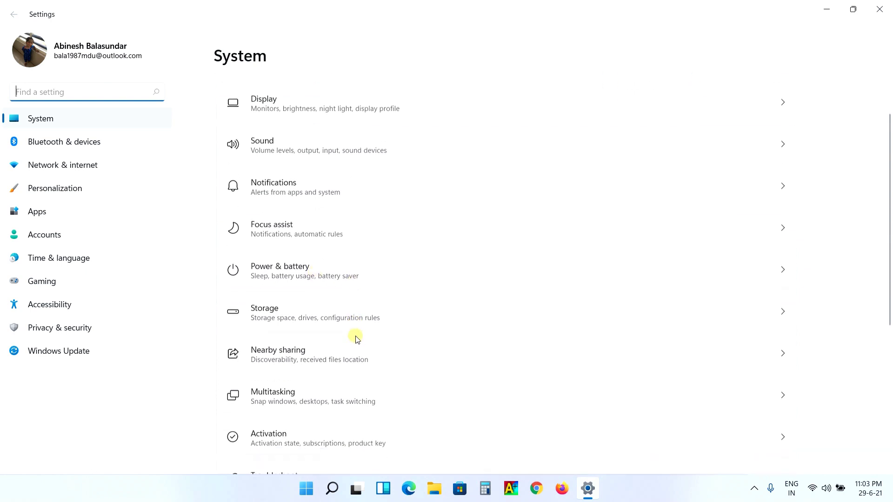
scroll(356, 358, "down", 2)
scroll(362, 409, "down", 4)
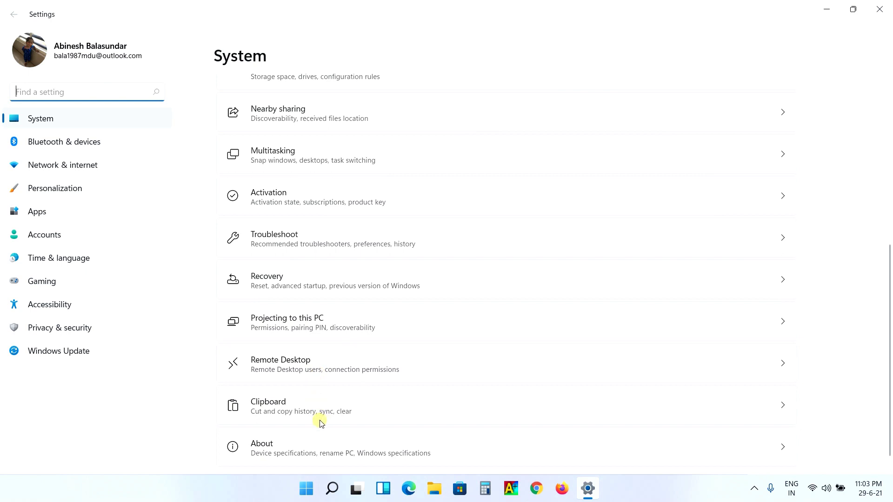
scroll(320, 415, "up", 6)
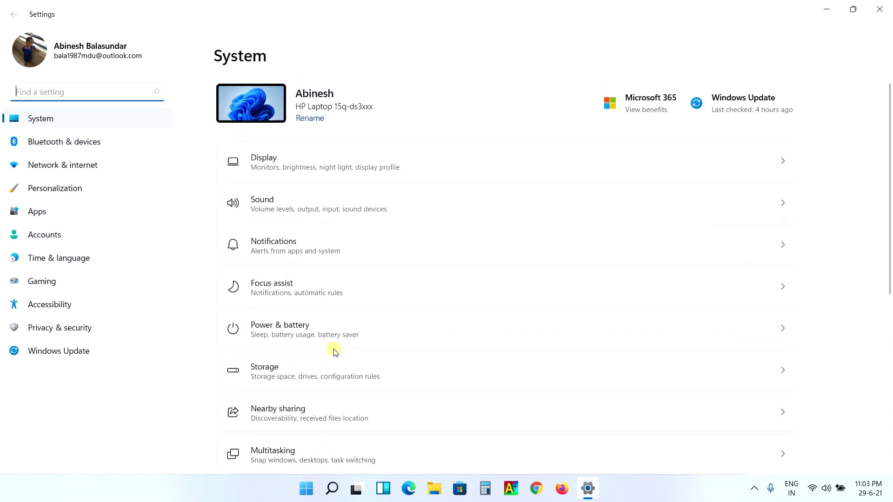
left_click(311, 161)
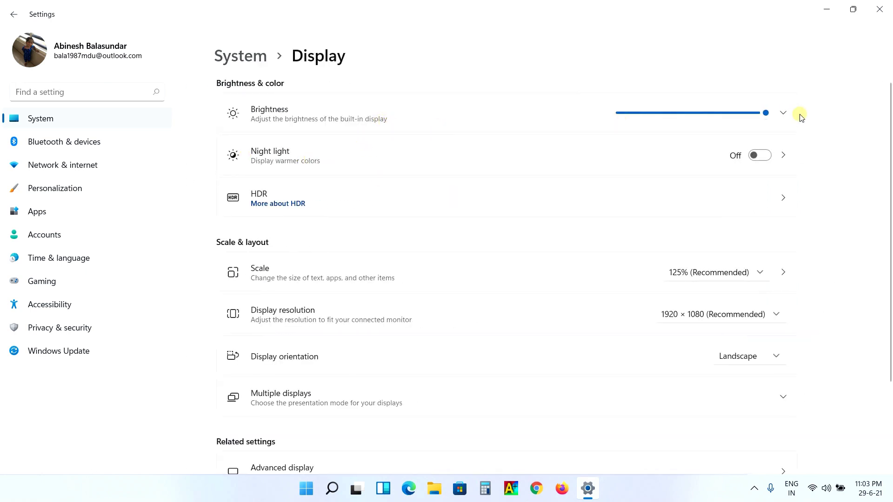
Step: Try out the brightness slider and the Night light switch for the built-in display
mouse_move(769, 117)
left_mouse_down()
mouse_move(651, 115)
mouse_move(775, 112)
left_mouse_up()
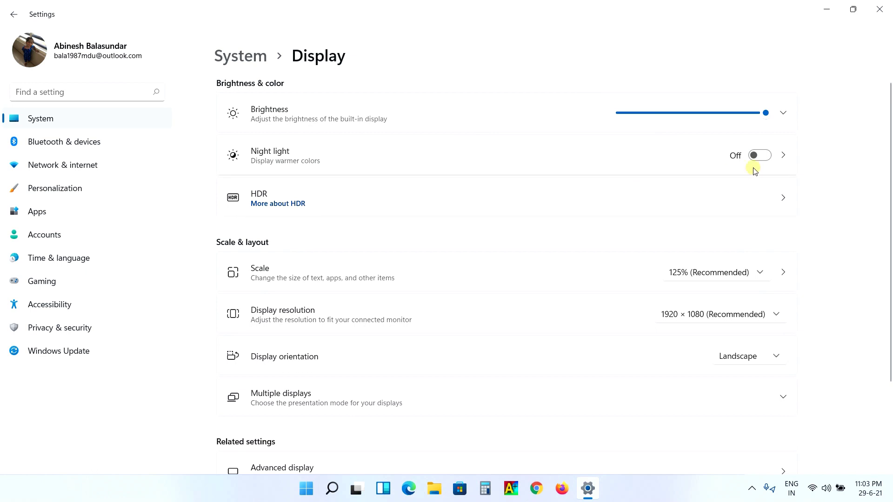
left_click(761, 157)
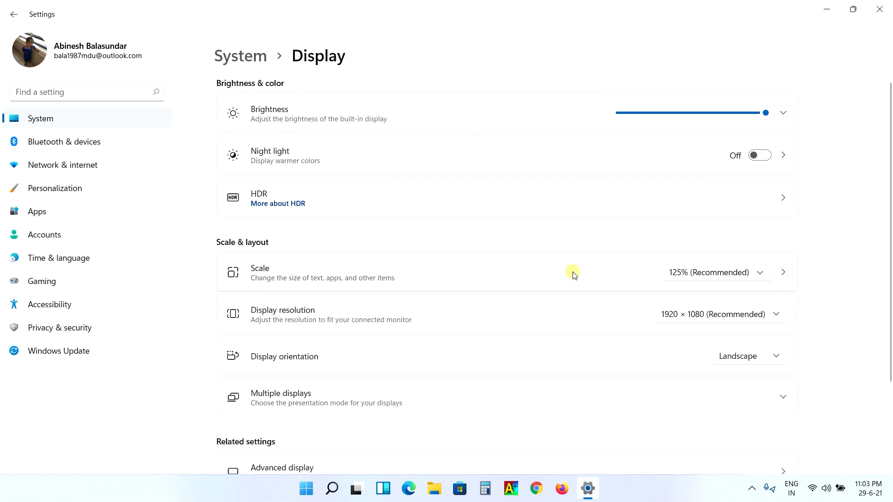
Step: Try the display scale at 100% and 150%, and set it back to 125% (Recommended)
left_click(761, 275)
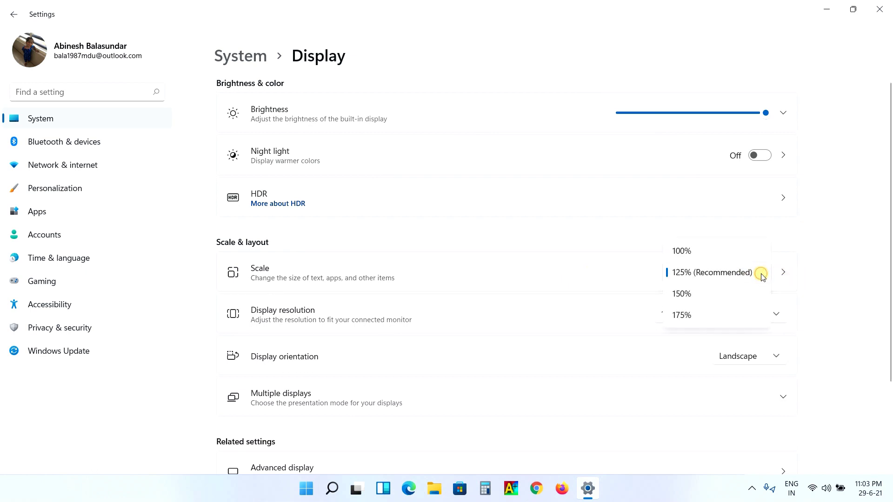
left_click(716, 255)
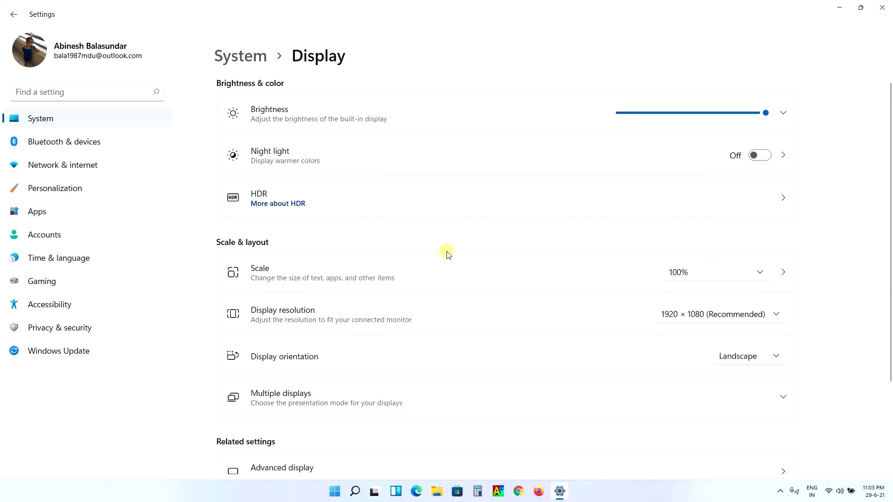
left_click(576, 226)
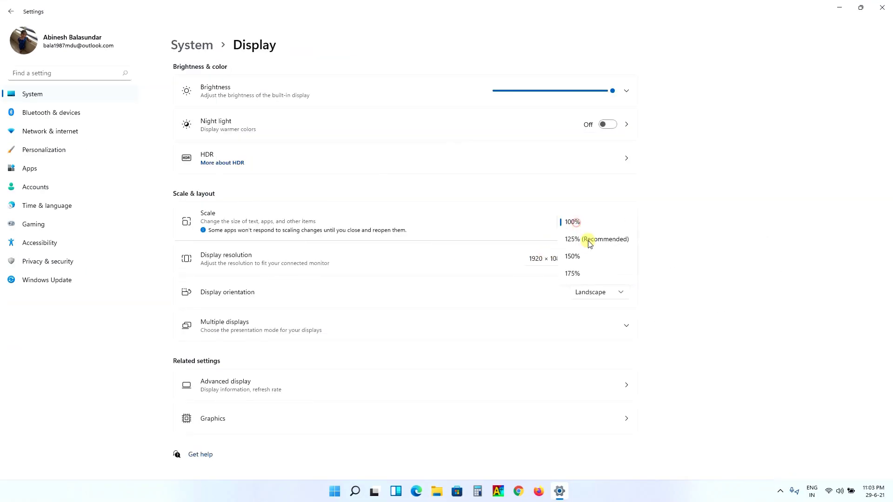
left_click(581, 255)
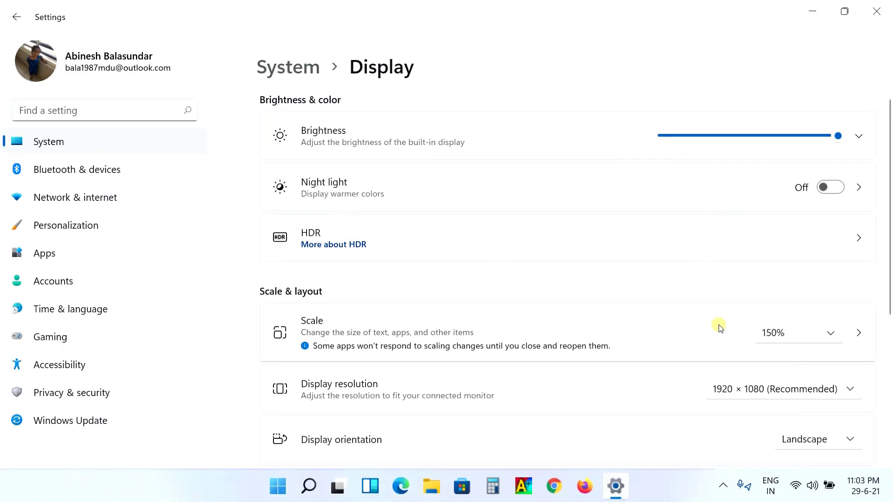
left_click(800, 333)
left_click(794, 308)
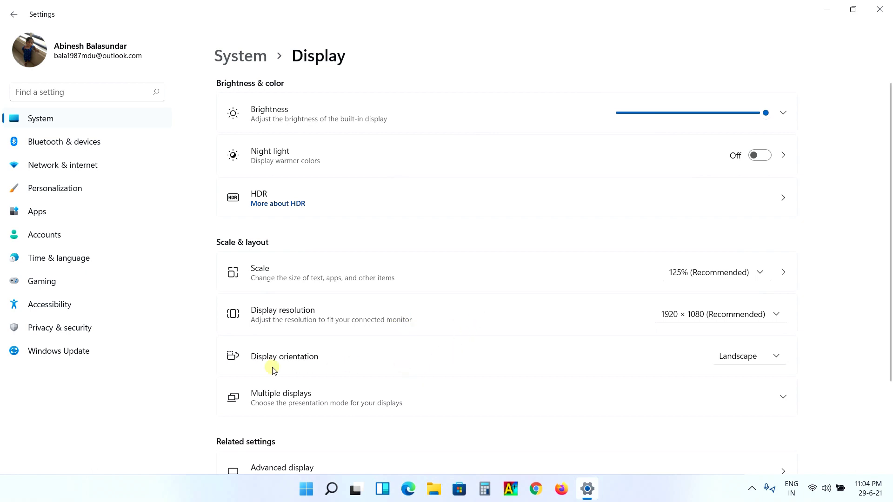
Step: Review the available display orientations and the expanded Multiple displays options on the Display page
left_click(775, 359)
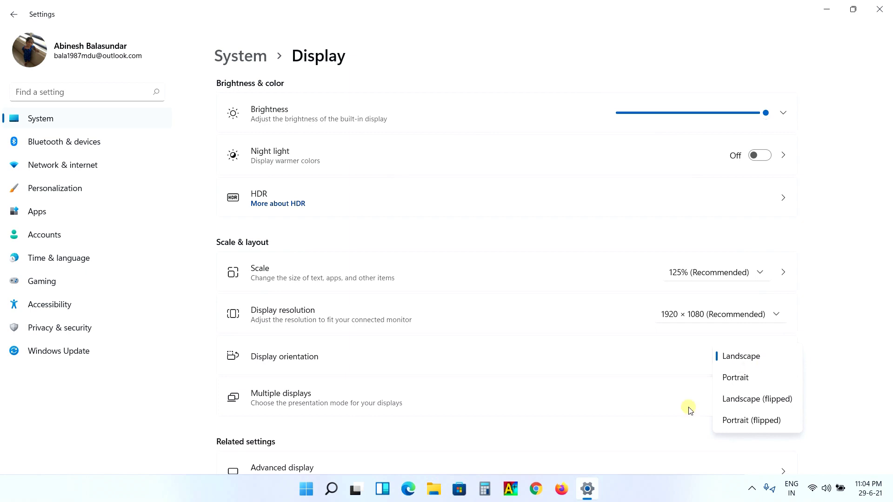
left_click(655, 427)
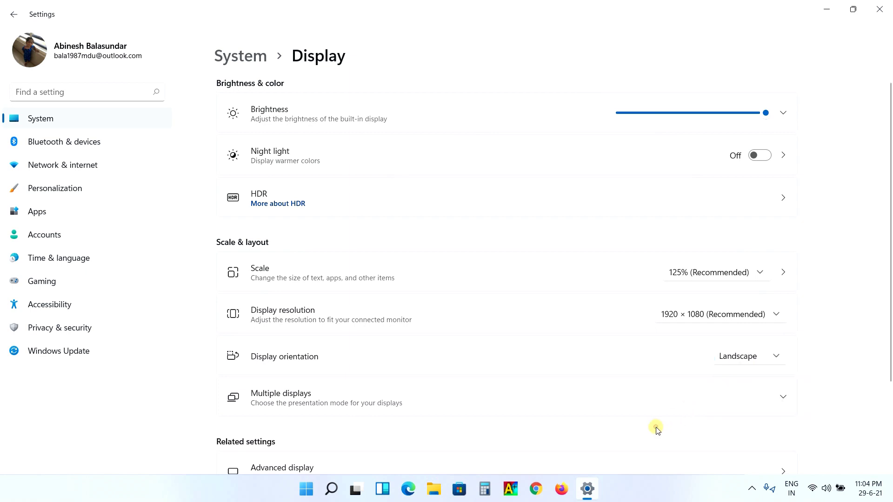
left_click(362, 400)
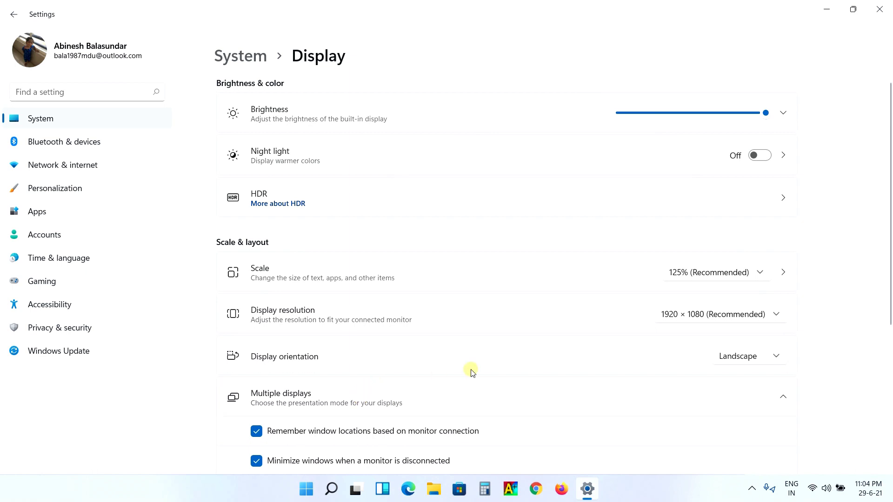
scroll(471, 369, "down", 3)
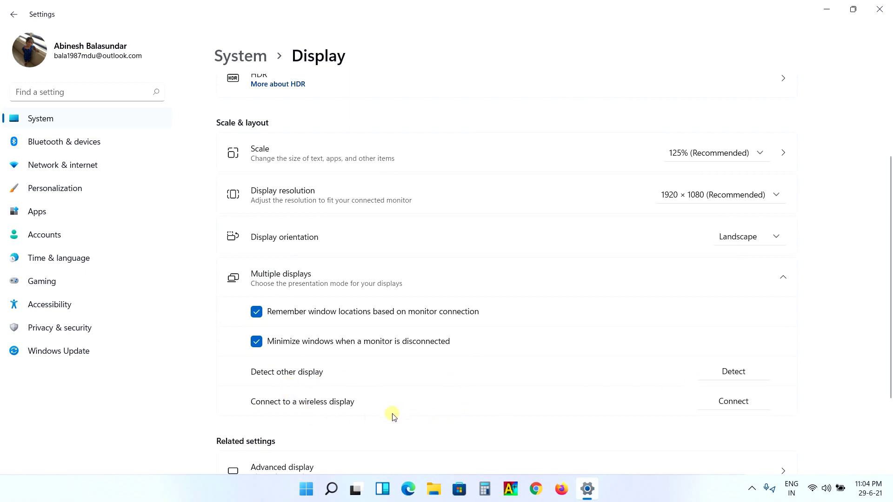
scroll(573, 408, "down", 2)
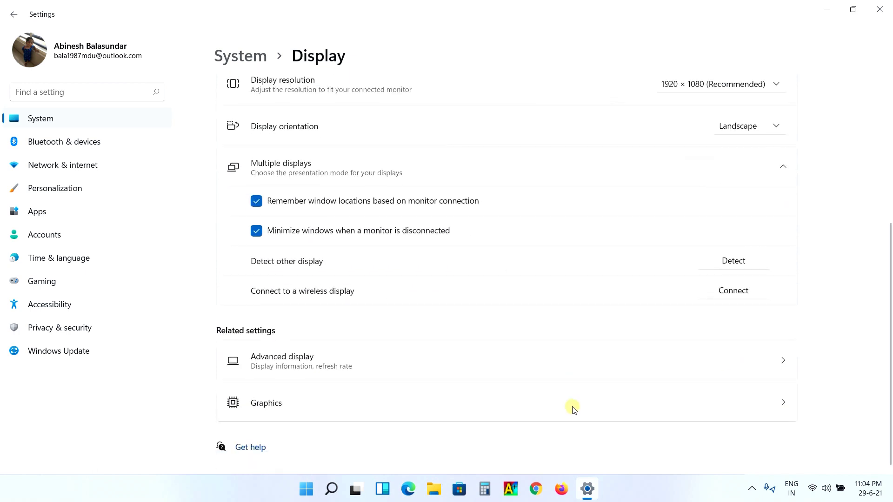
Step: Check the display information and refresh rate choices under Advanced display, and return to the System page
left_click(372, 371)
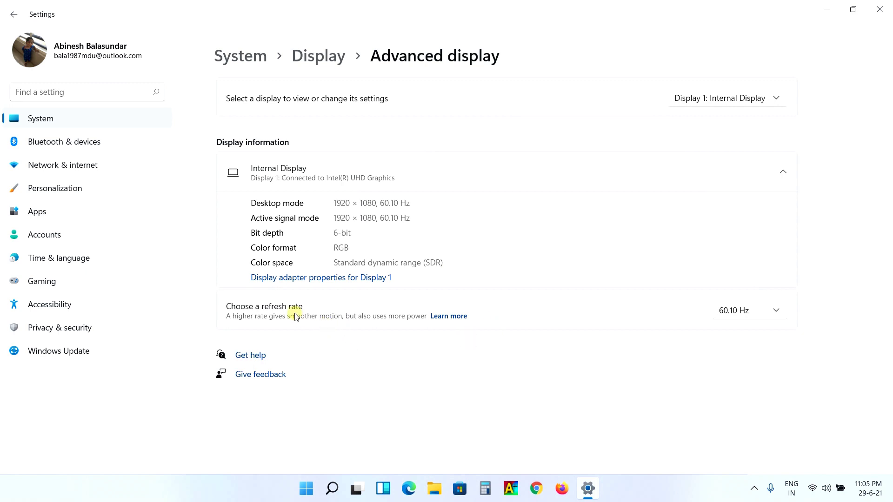
left_click(783, 311)
left_click(744, 388)
left_click(341, 58)
left_click(256, 60)
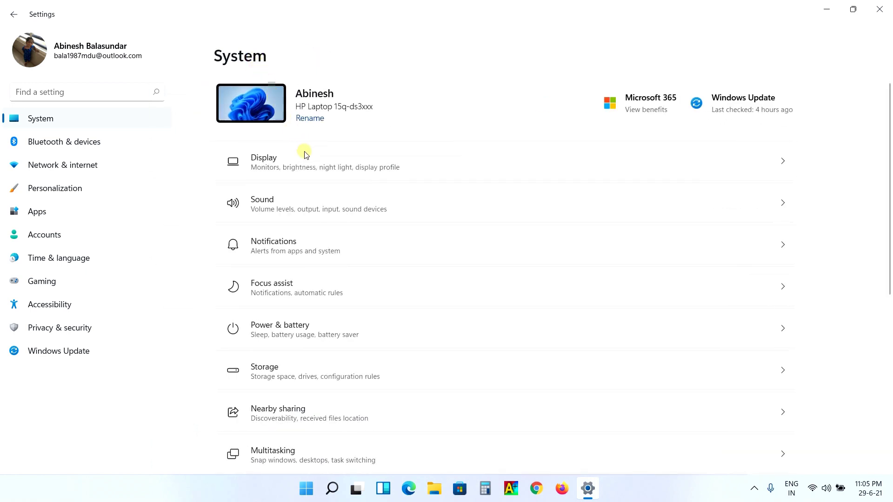
Step: Open the Sound settings and review the output, input and advanced sections
left_click(311, 197)
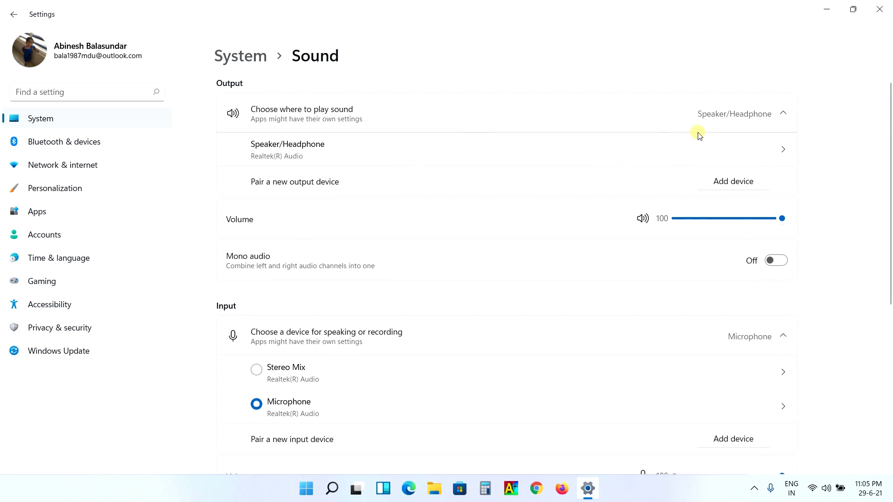
left_click(783, 113)
left_click(784, 112)
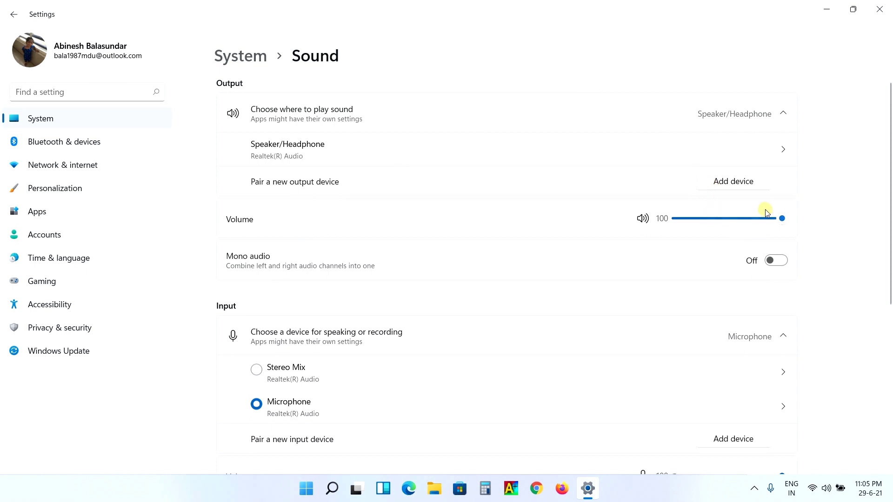
mouse_move(773, 220)
scroll(440, 352, "down", 2)
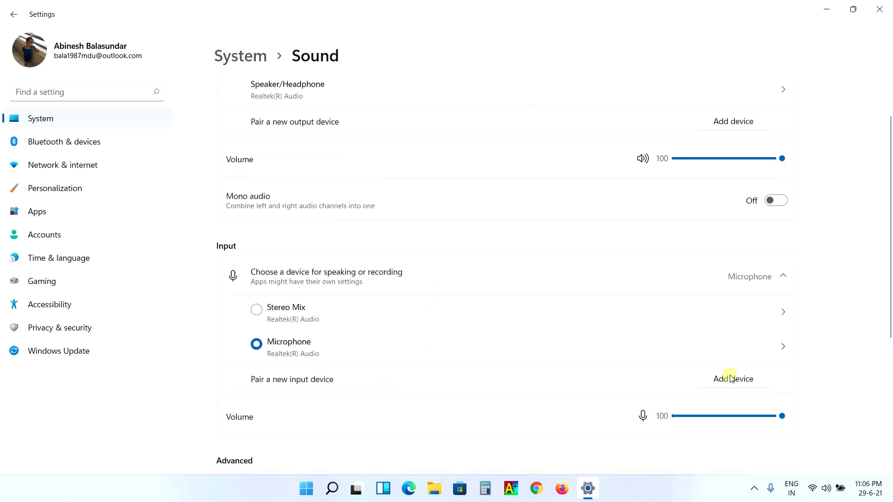
scroll(524, 340, "down", 2)
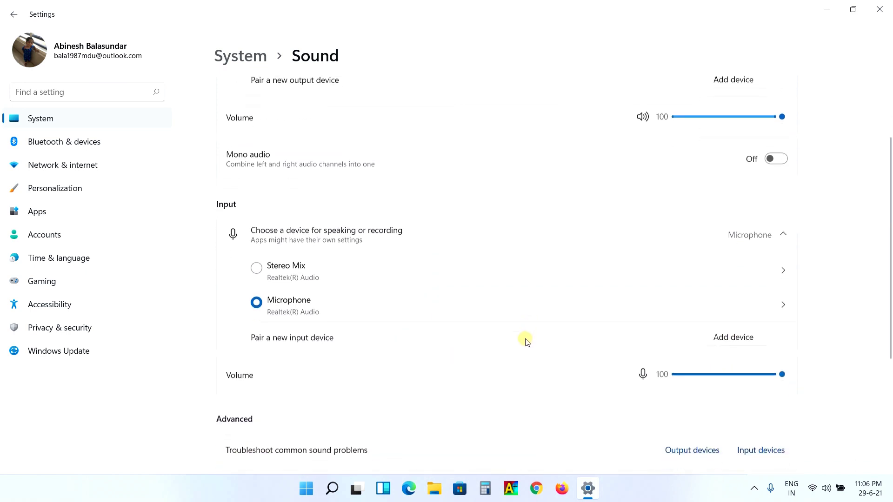
scroll(523, 342, "down", 3)
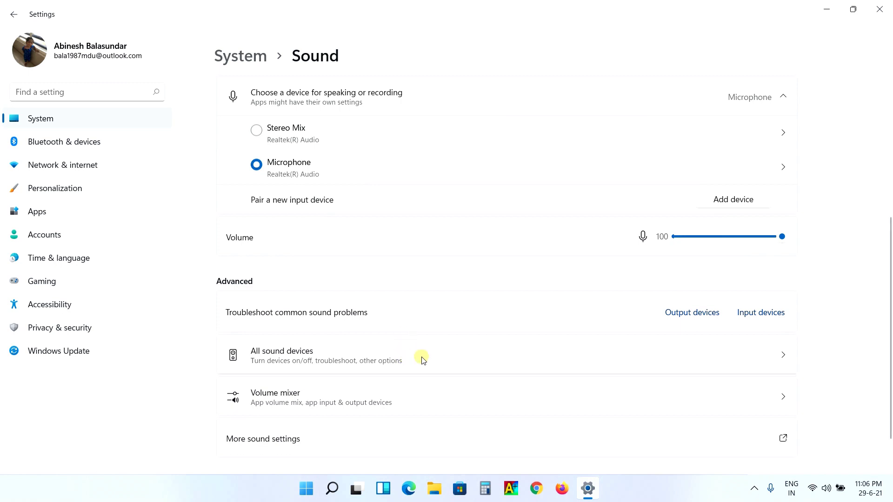
Step: View the list of all sound devices and the volume mixer, and return to the System page
left_click(571, 354)
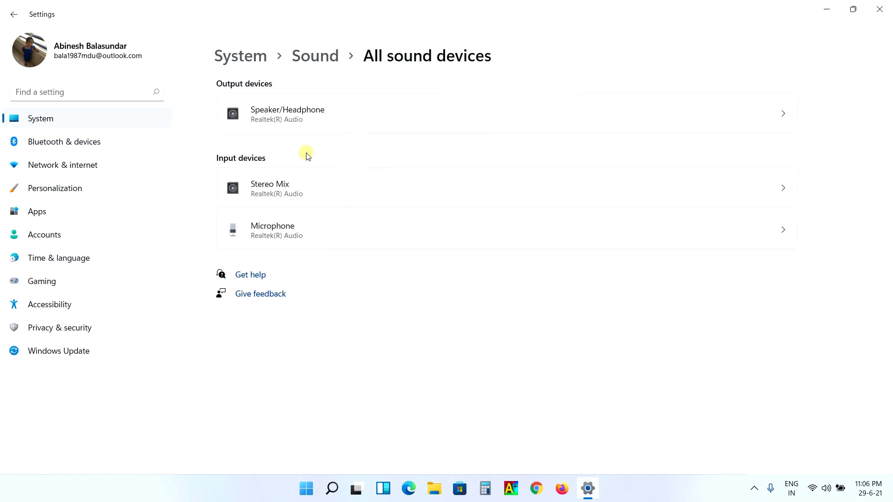
left_click(321, 56)
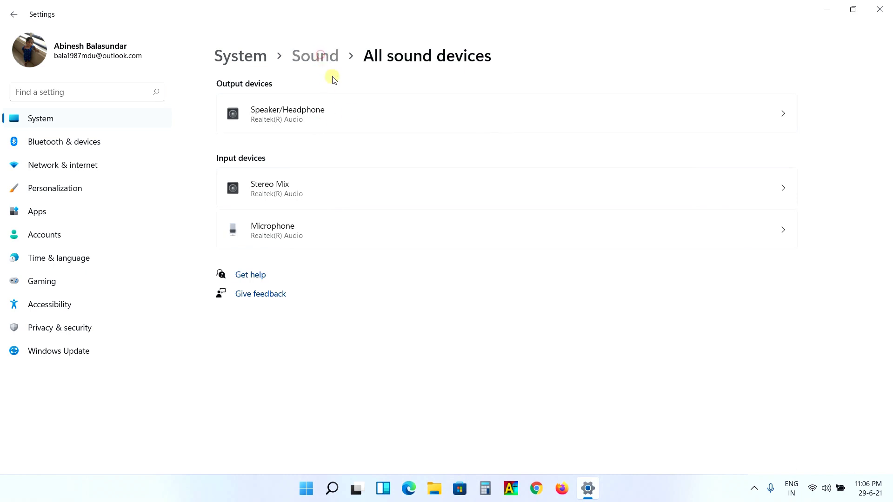
scroll(414, 357, "down", 6)
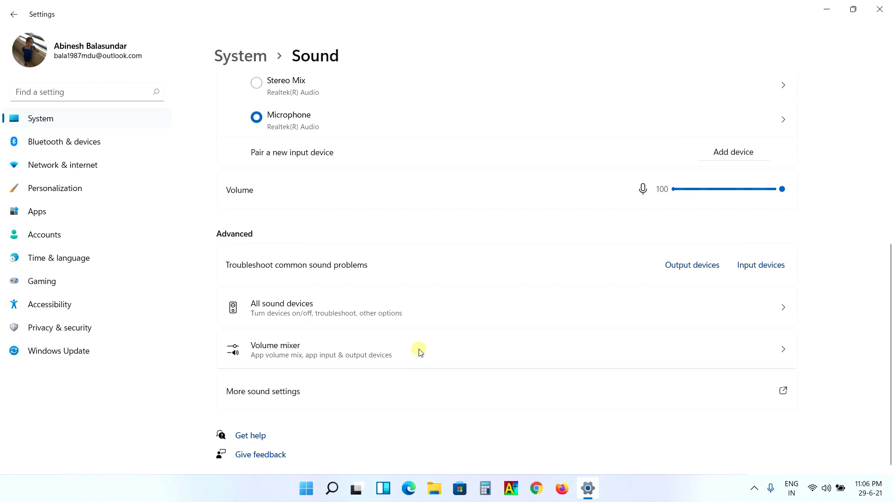
left_click(415, 354)
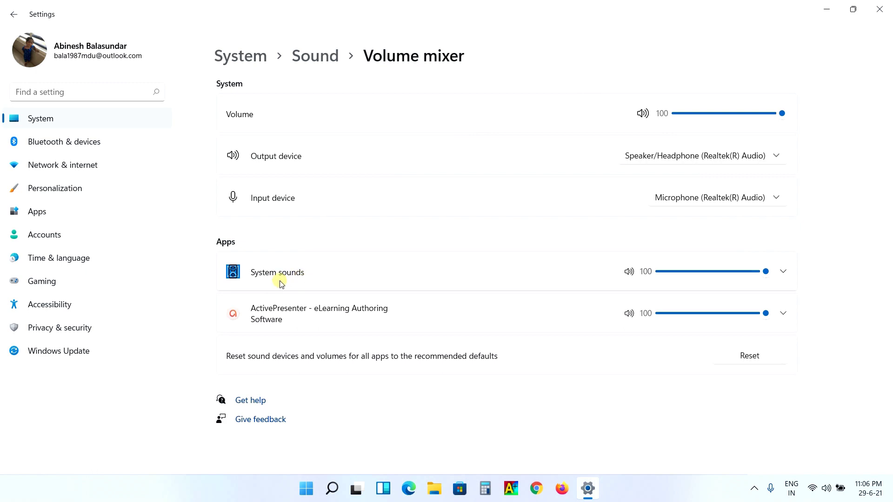
left_click(309, 54)
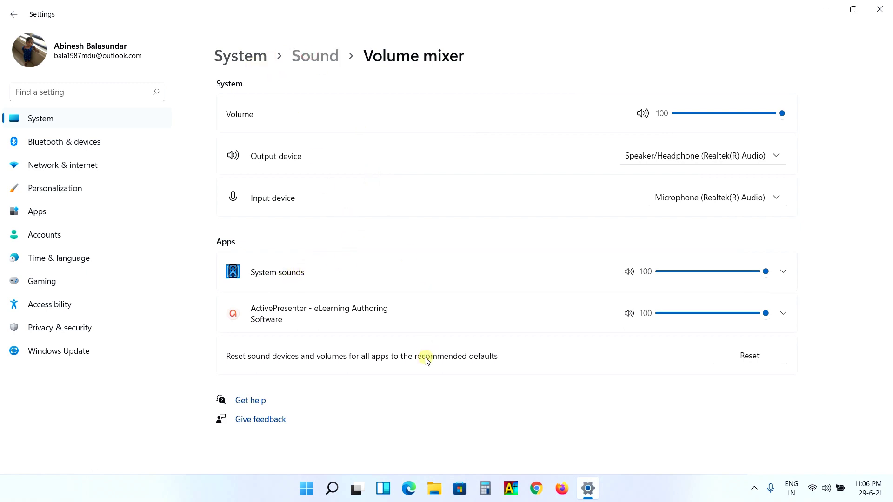
scroll(419, 367, "down", 2)
scroll(419, 368, "down", 4)
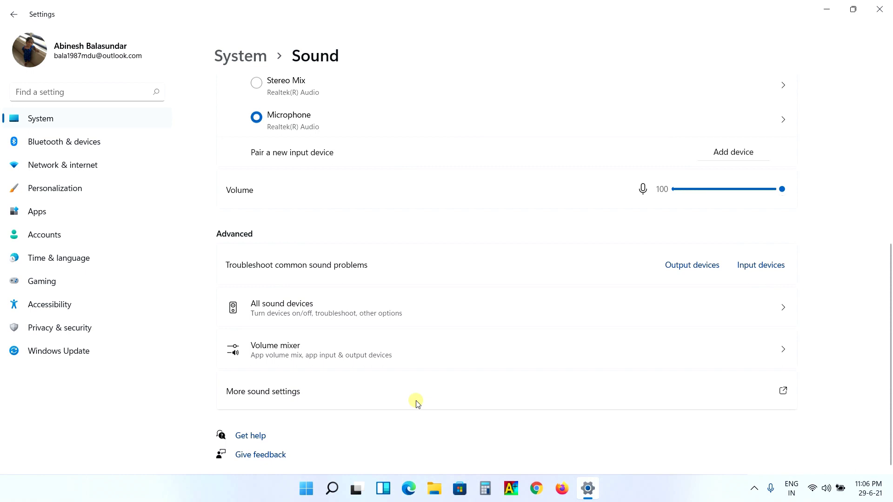
left_click(242, 64)
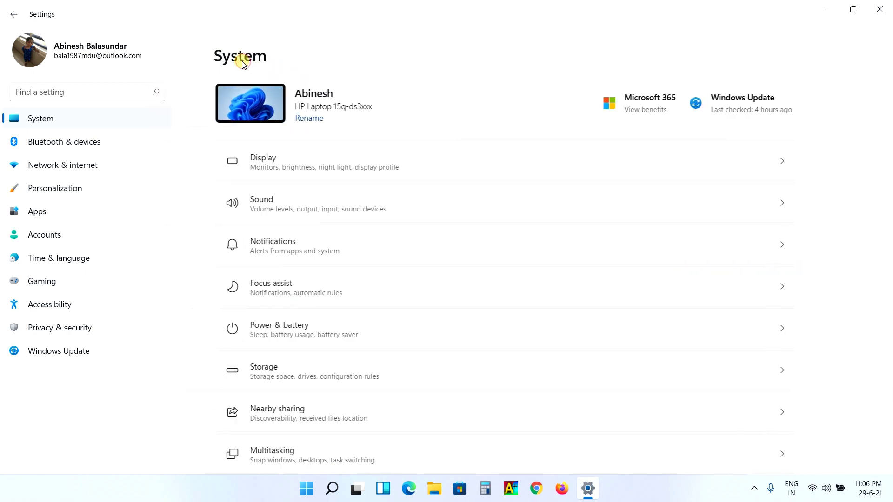
Step: Open the Notifications settings and expand the general notification options
left_click(326, 249)
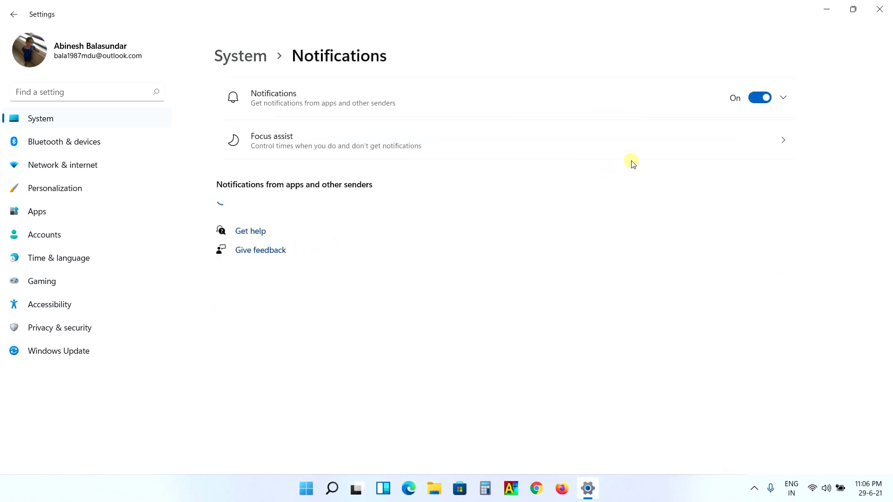
left_click(785, 98)
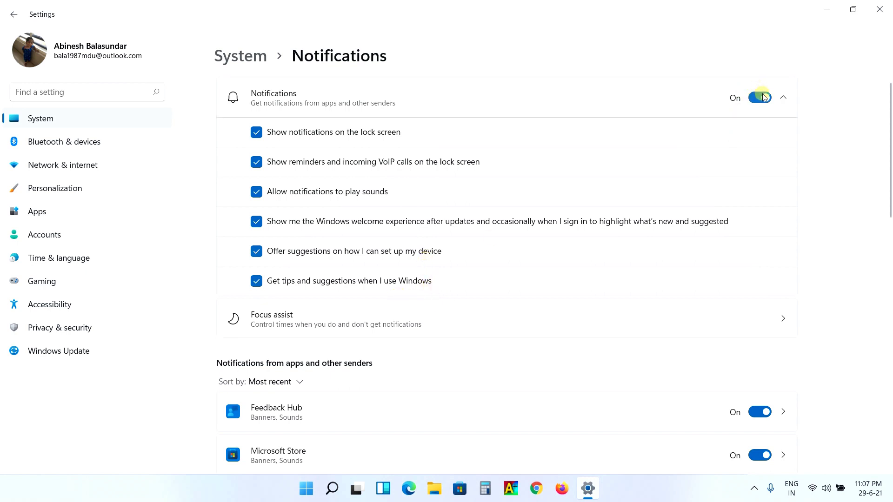
Step: Open the Focus assist settings, review the modes and automatic rules, and return to the System page
left_click(683, 313)
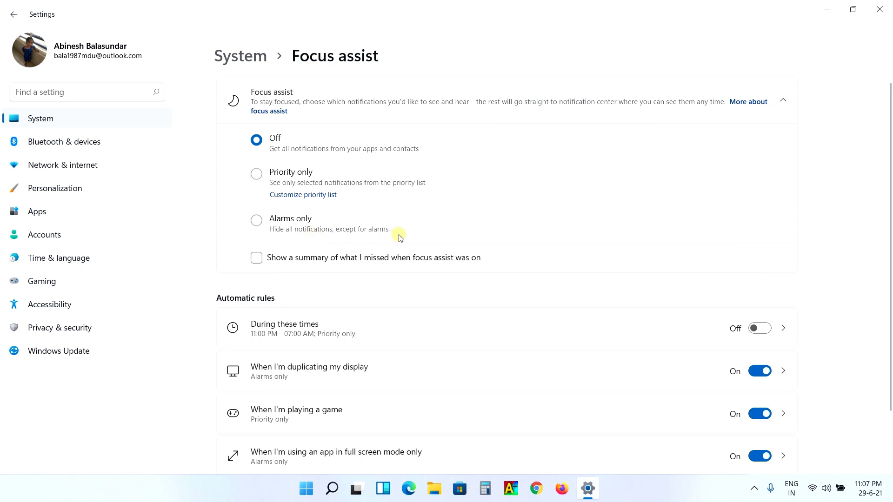
scroll(414, 277, "down", 2)
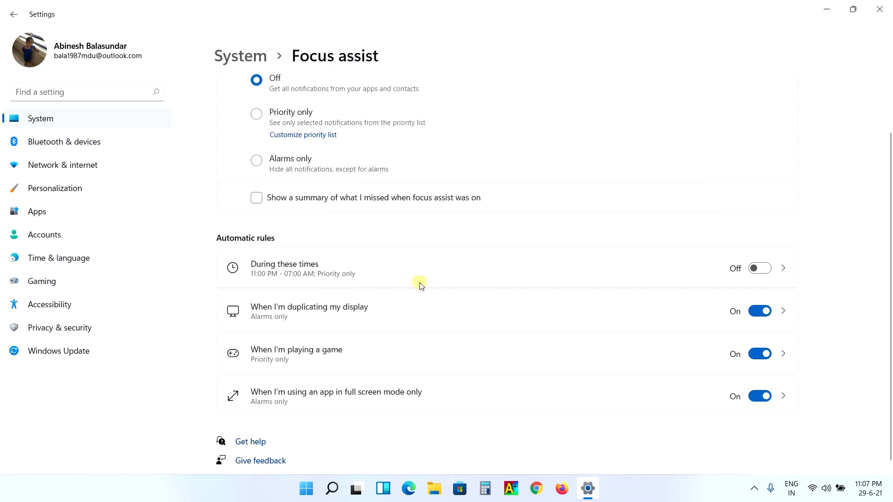
scroll(388, 203, "up", 2)
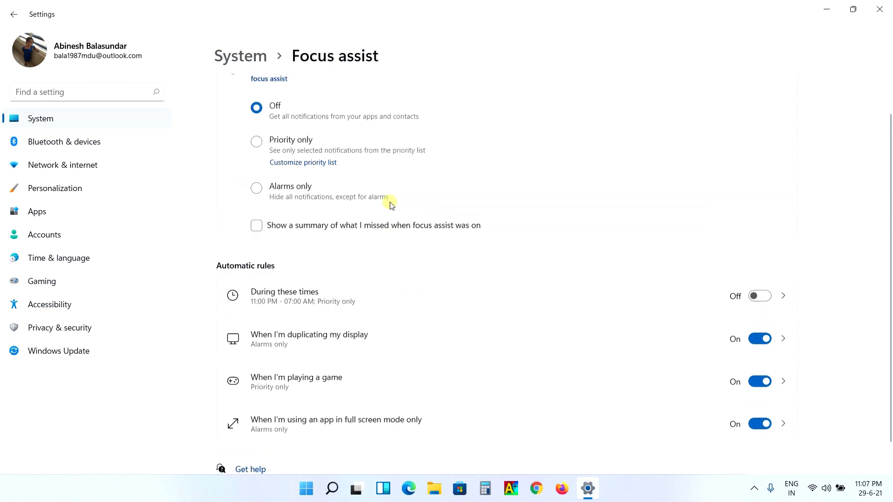
left_click(239, 61)
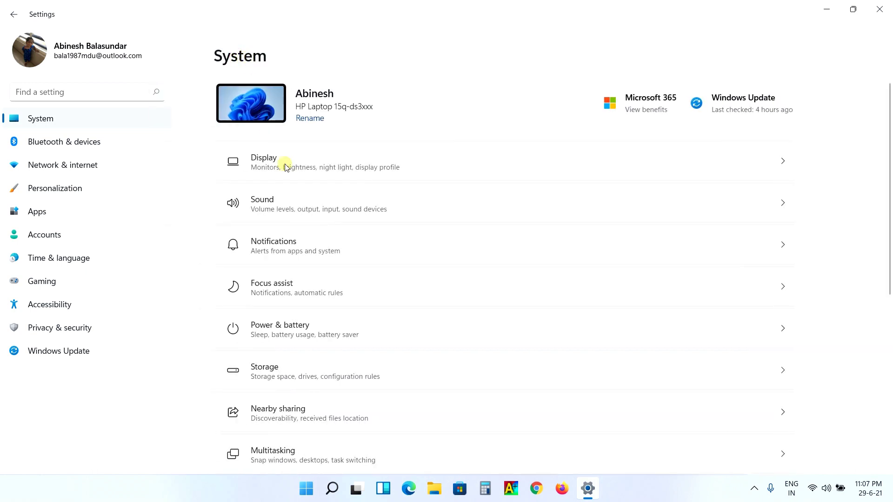
Step: Open the Power & battery settings and inspect the detailed battery levels chart and its time range choices
left_click(320, 328)
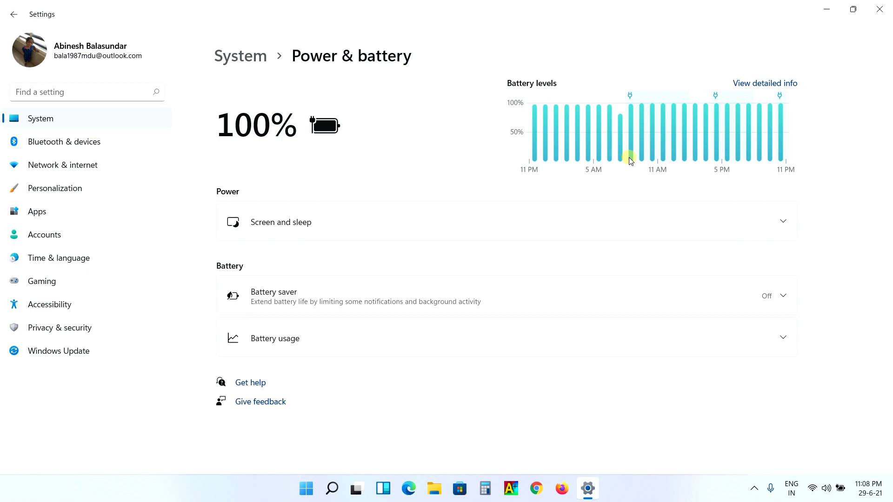
left_click(773, 82)
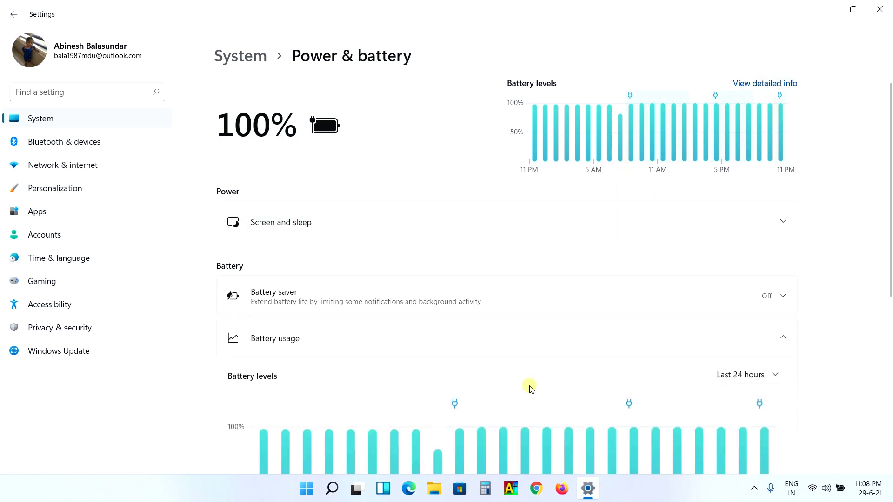
scroll(512, 365, "down", 2)
scroll(510, 366, "down", 2)
mouse_move(507, 361)
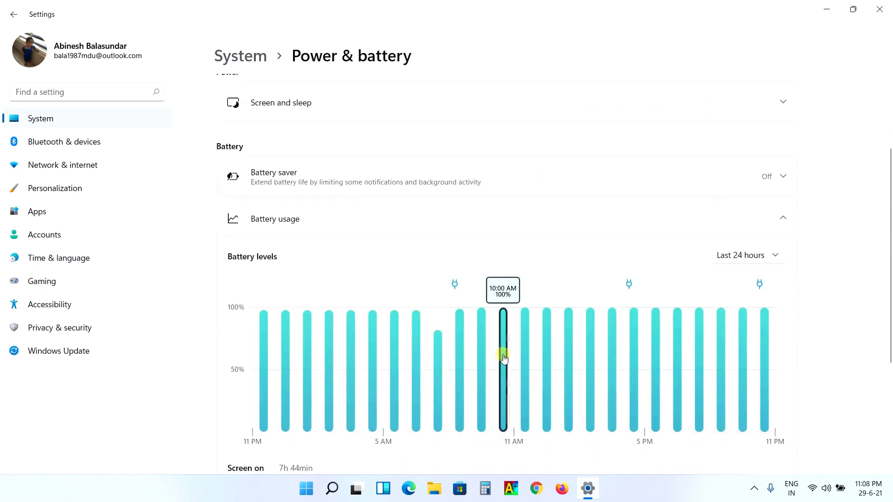
mouse_move(438, 350)
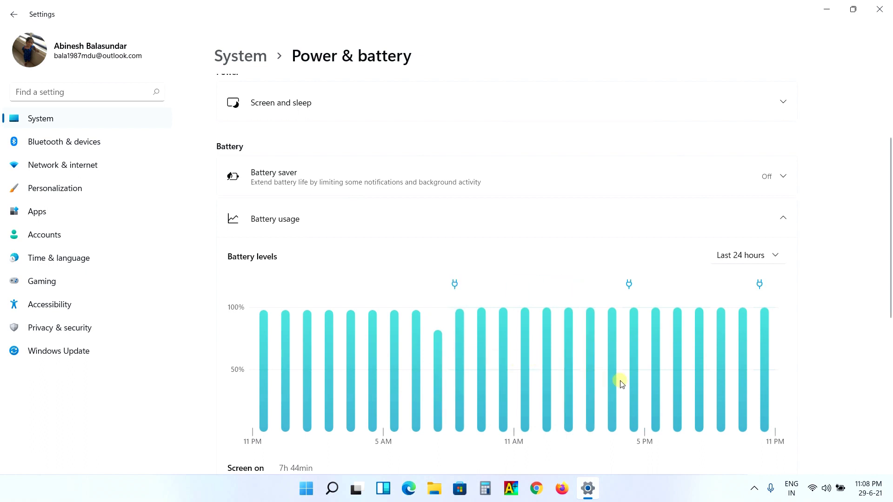
left_click(777, 255)
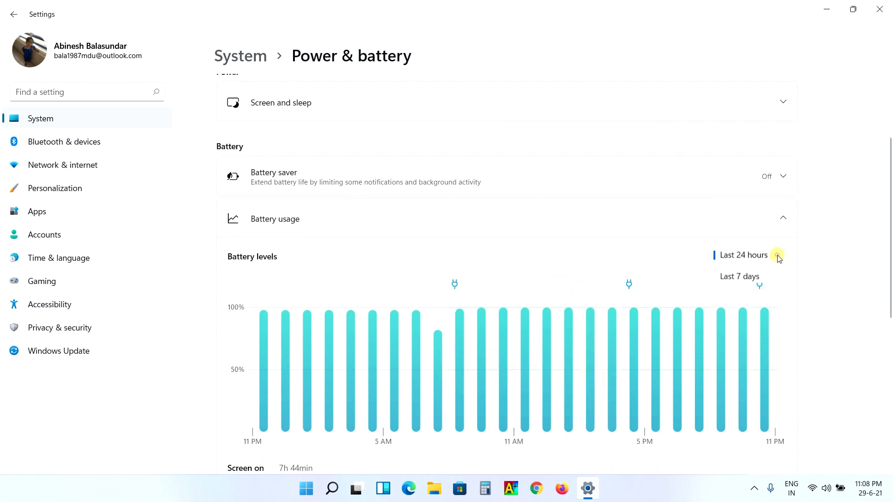
left_click(791, 343)
Step: Review the screen-on time and the battery usage per app under Battery usage
scroll(786, 352, "down", 1)
scroll(781, 353, "down", 3)
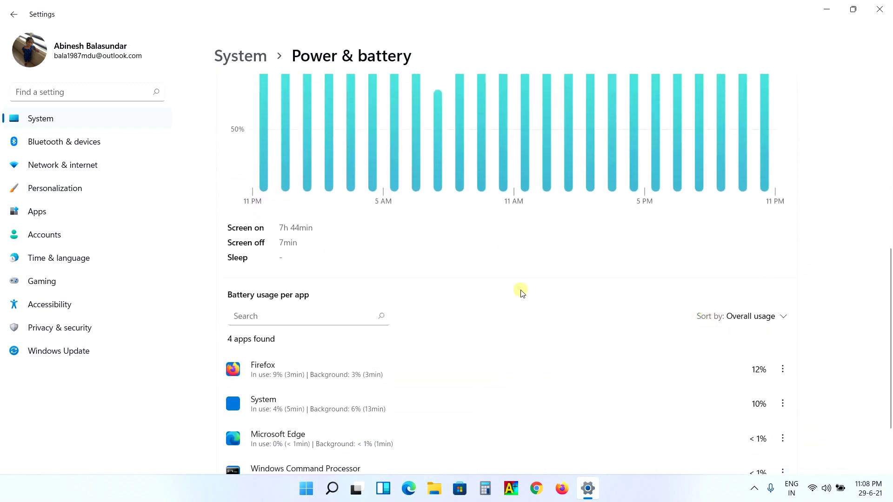
scroll(399, 390, "down", 1)
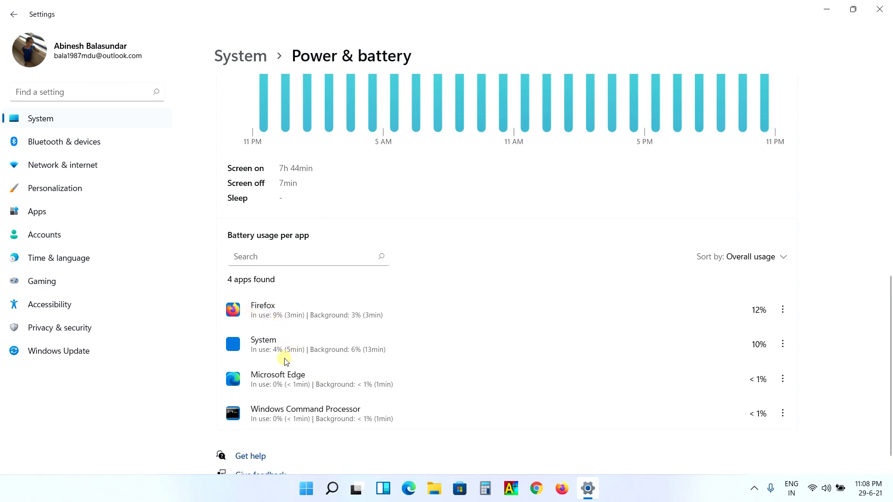
scroll(337, 344, "up", 5)
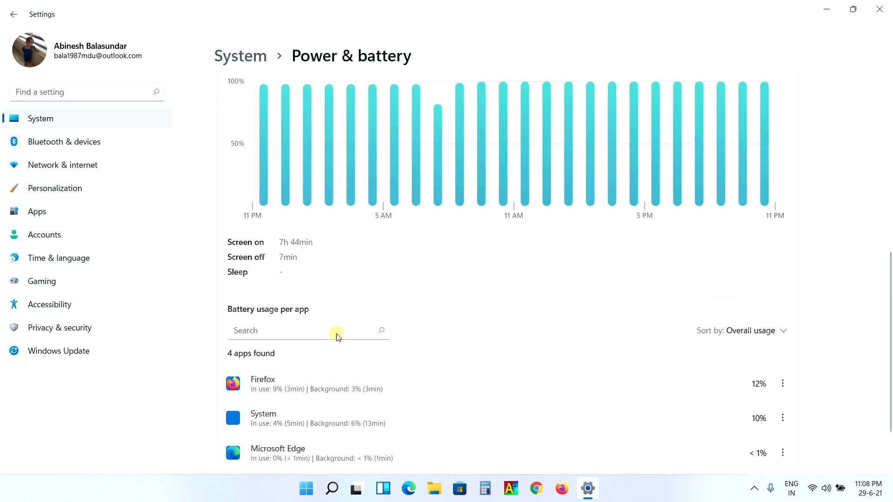
scroll(327, 336, "up", 2)
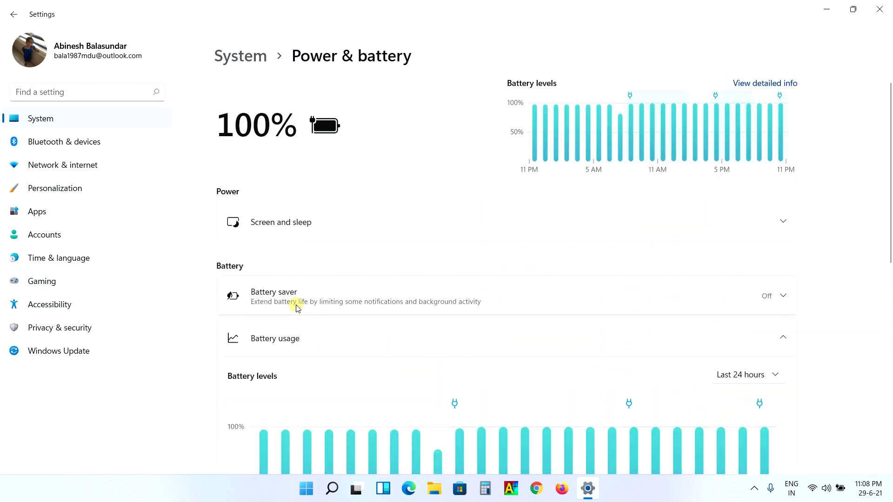
Step: Expand the Screen and sleep options, look over the power settings, and return to the System page
left_click(342, 226)
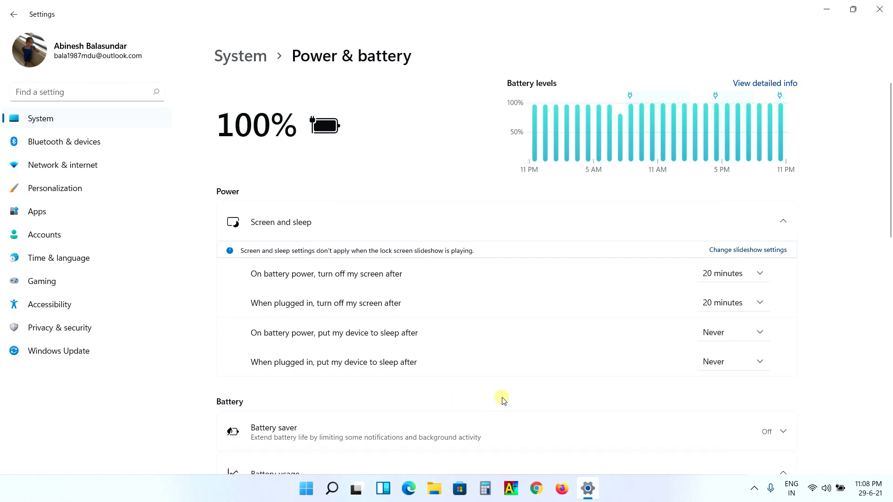
scroll(503, 399, "down", 4)
scroll(501, 395, "down", 3)
scroll(465, 365, "up", 5)
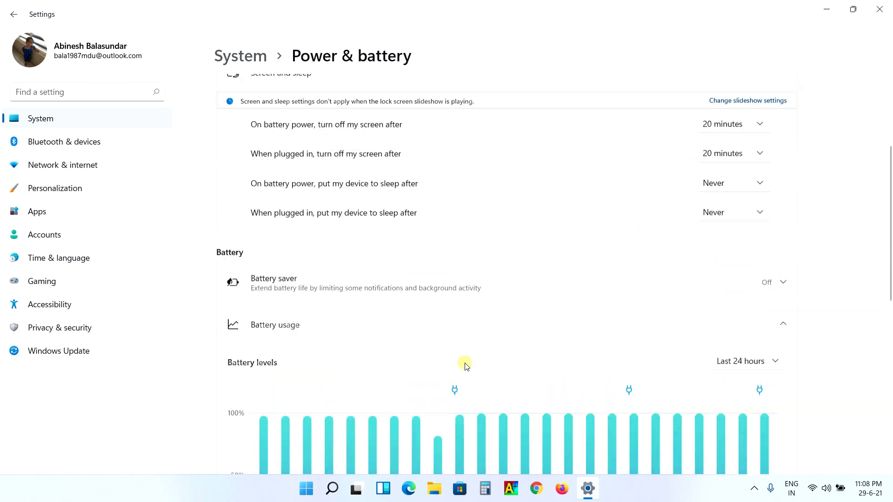
left_click(256, 60)
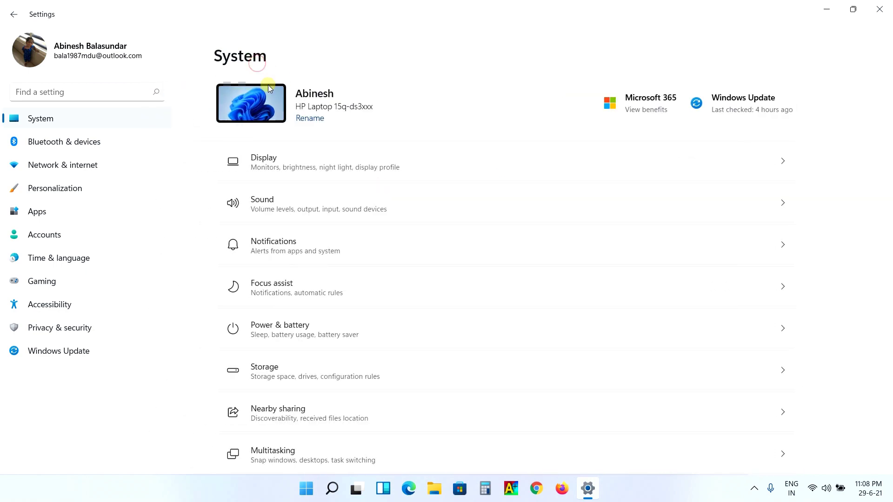
Step: Open the Storage settings, review all storage usage categories of Local Disk (C:), and return to the Storage page
left_click(345, 375)
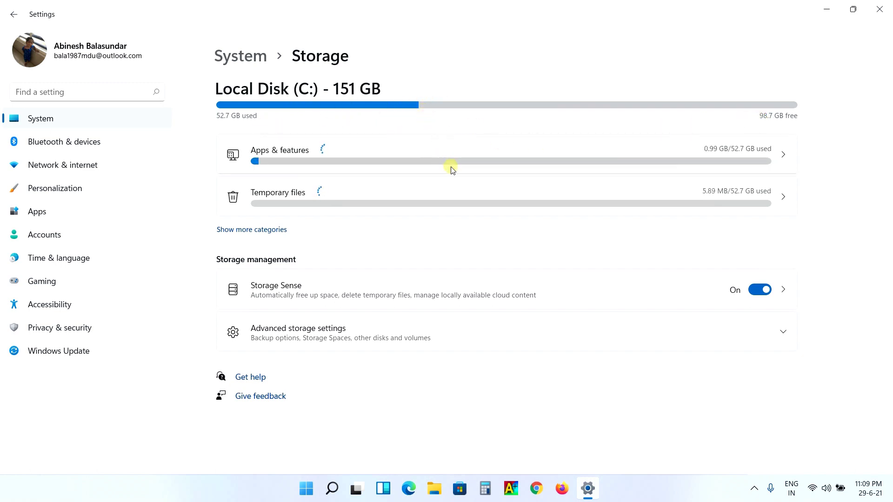
left_click(272, 231)
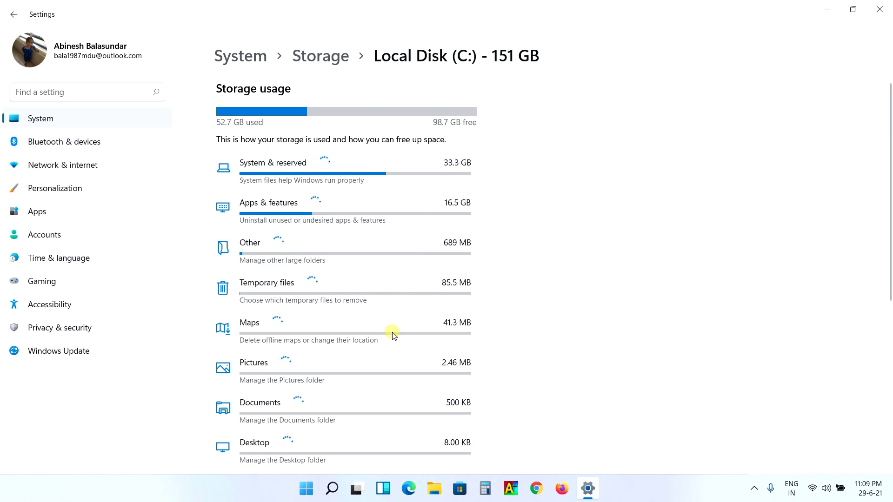
scroll(409, 372, "down", 6)
scroll(379, 359, "down", 6)
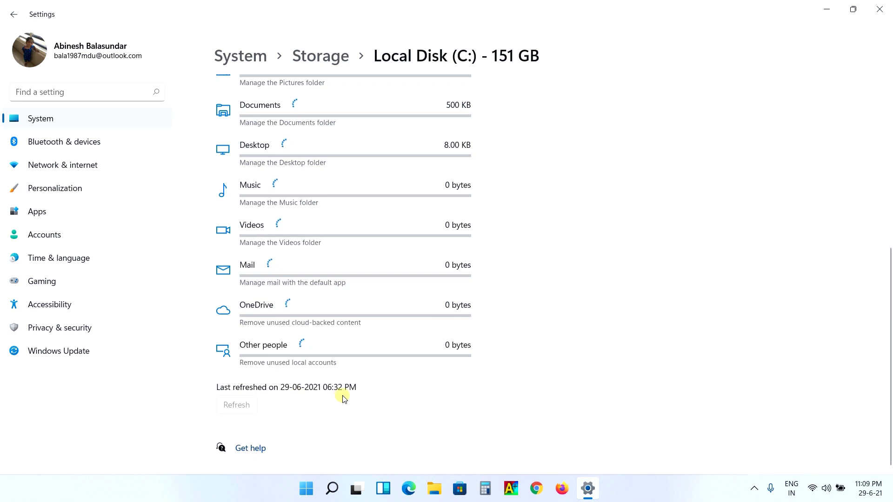
scroll(350, 400, "up", 6)
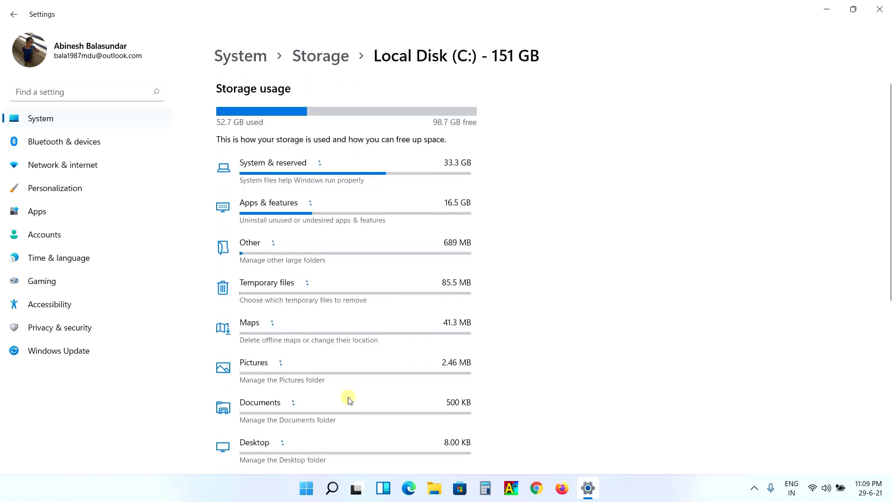
left_click(331, 55)
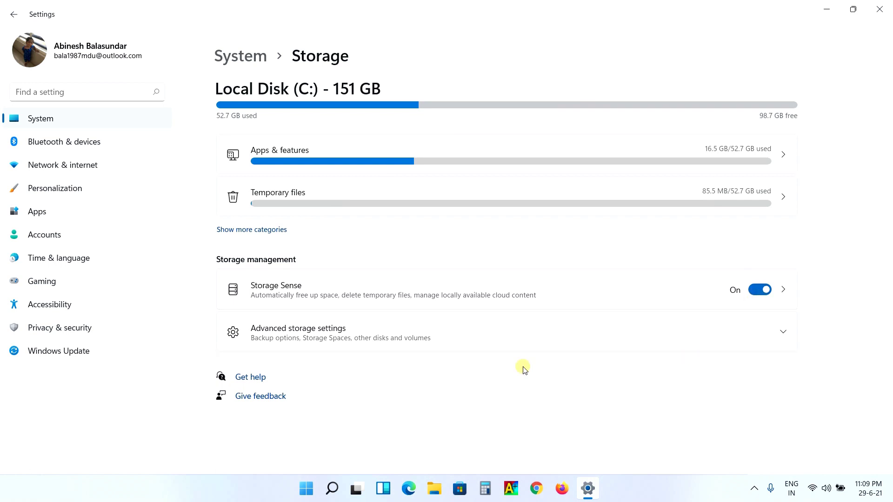
Step: Expand the Advanced storage settings, review the entries, and return to the System page
left_click(301, 336)
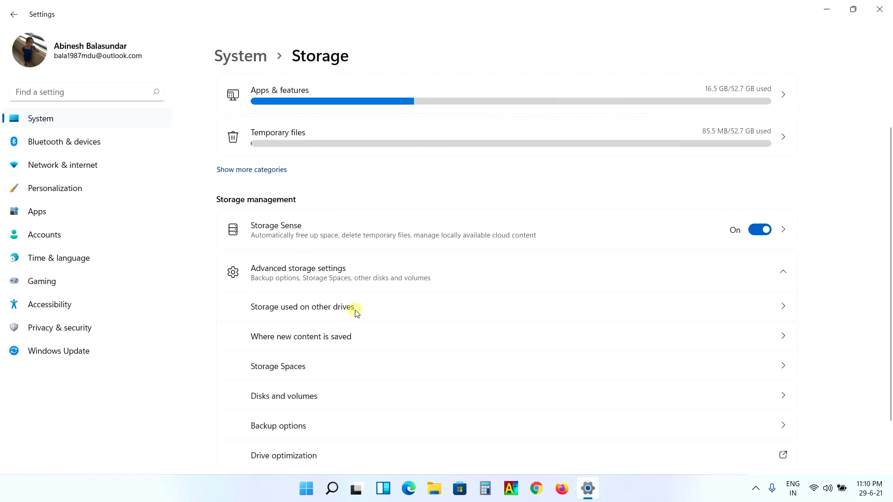
scroll(385, 375, "down", 2)
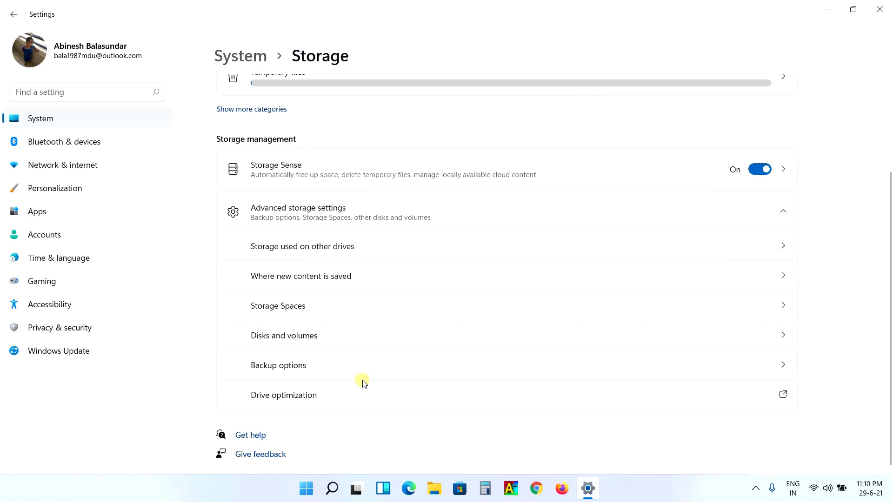
scroll(433, 320, "up", 3)
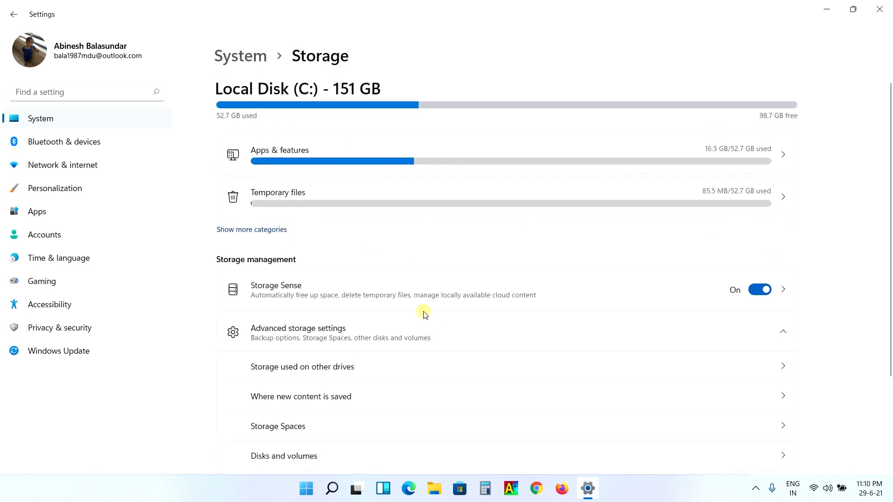
left_click(250, 56)
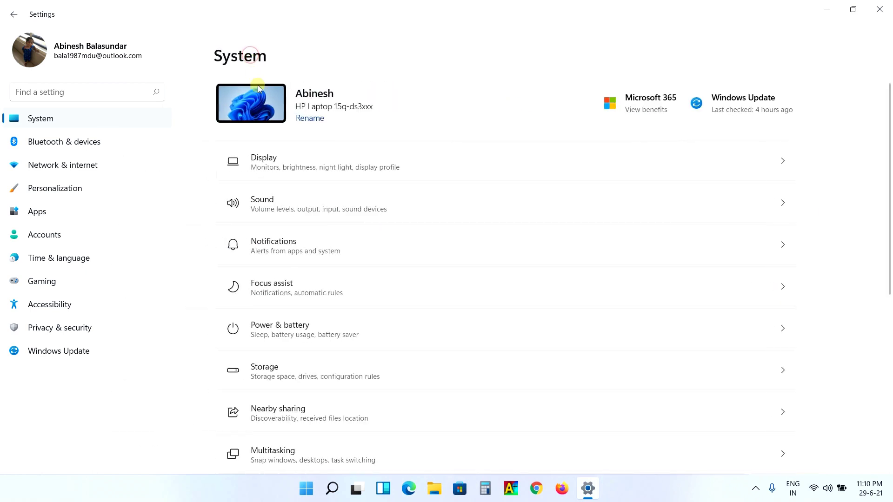
Step: View the Nearby sharing options and return to the System page
left_click(373, 411)
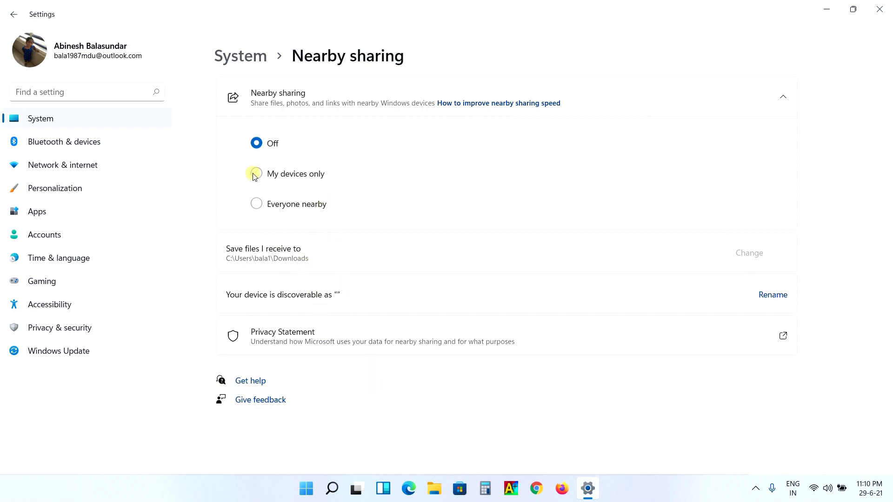
left_click(245, 58)
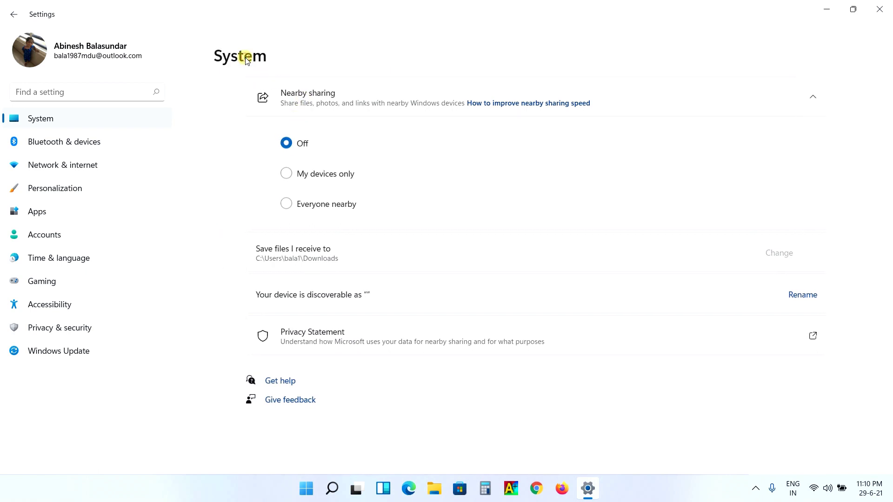
Step: Open the Multitasking settings, expand the Desktops options, and return to the System page
scroll(355, 342, "down", 2)
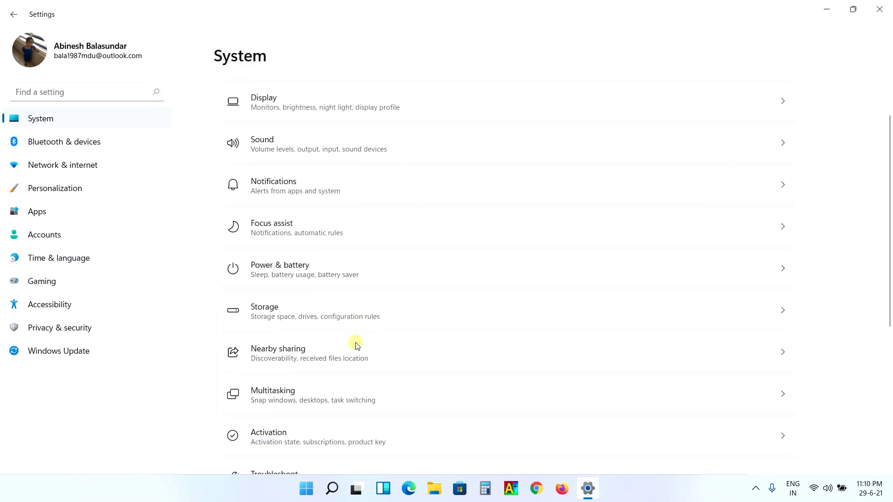
left_click(359, 396)
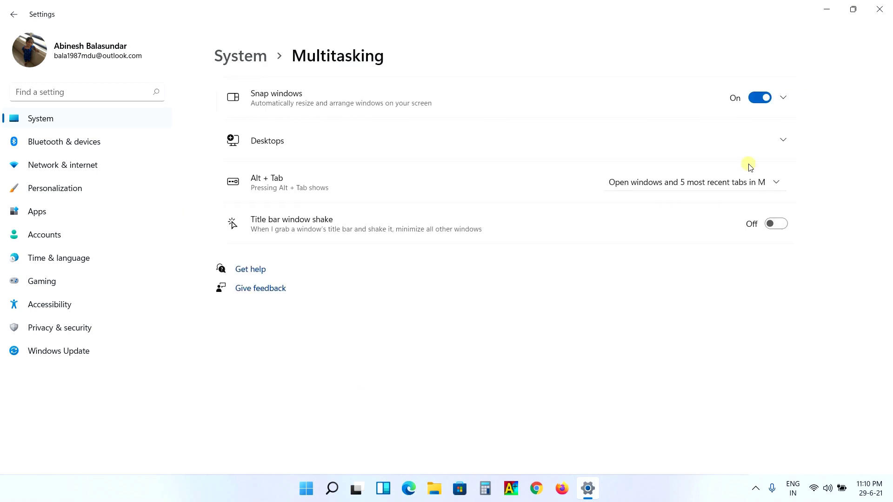
left_click(777, 141)
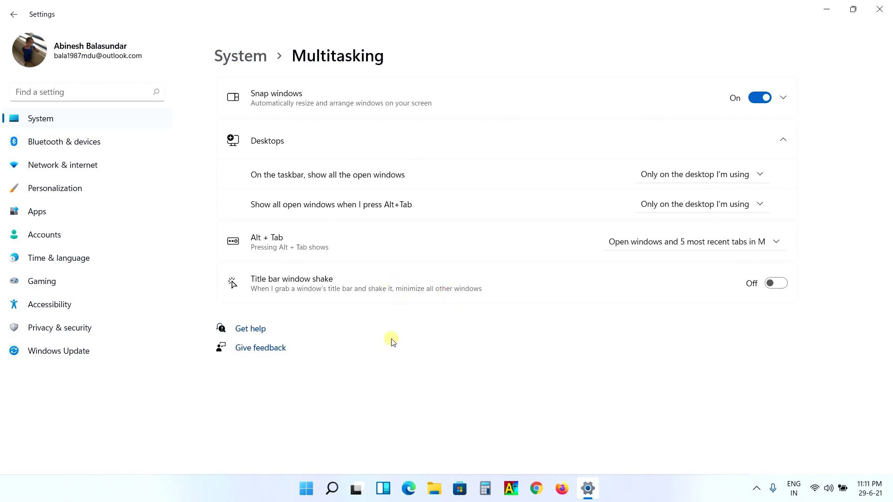
left_click(242, 59)
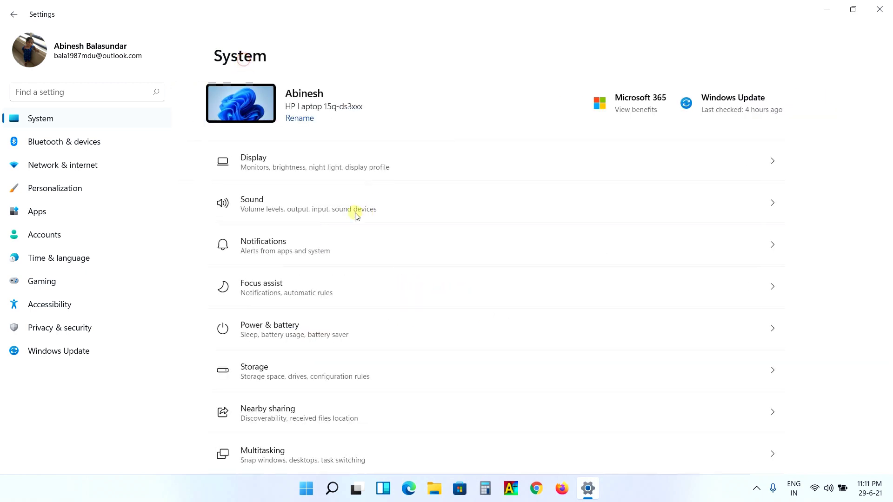
Step: Open the Activation settings and expand the activation state and the Windows edition upgrade options
scroll(483, 328, "down", 3)
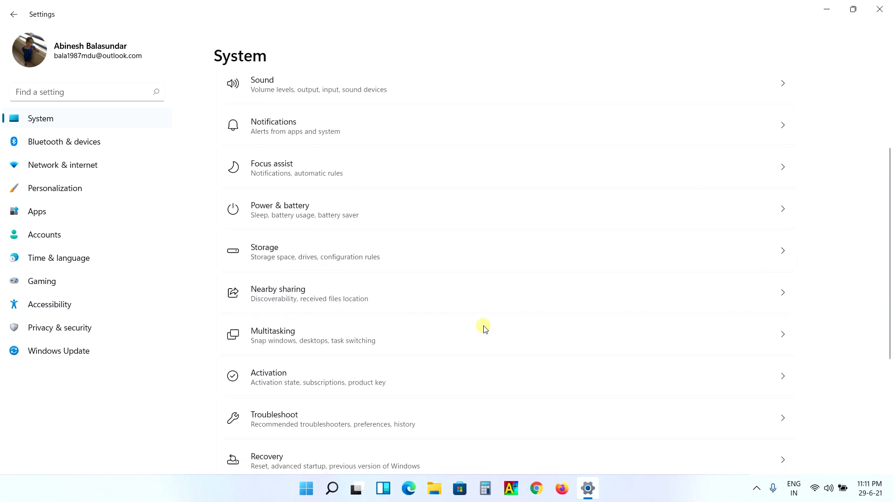
left_click(411, 378)
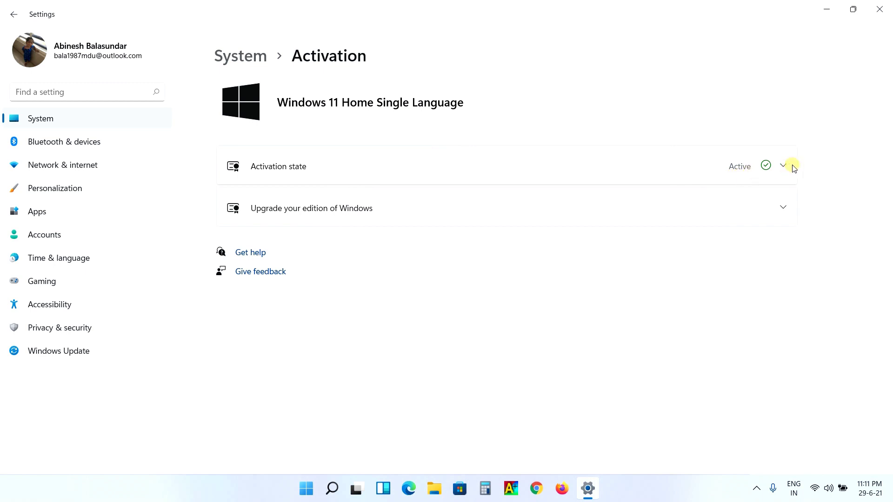
left_click(772, 174)
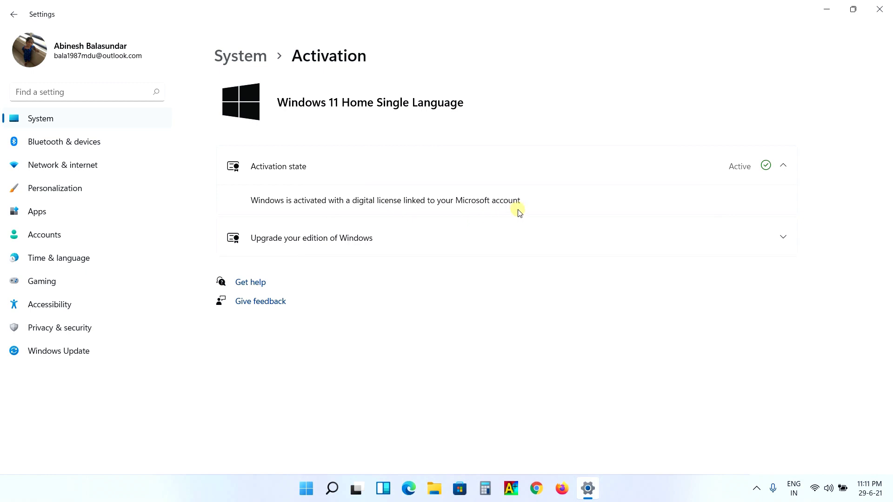
left_click(536, 223)
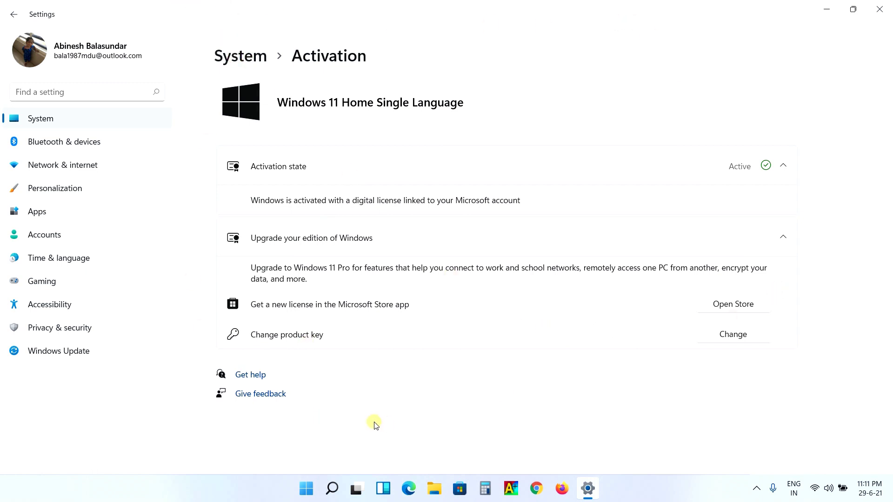
Step: Leave the Activation page, open the Troubleshoot settings to view their options, and return to the System page
left_click(257, 58)
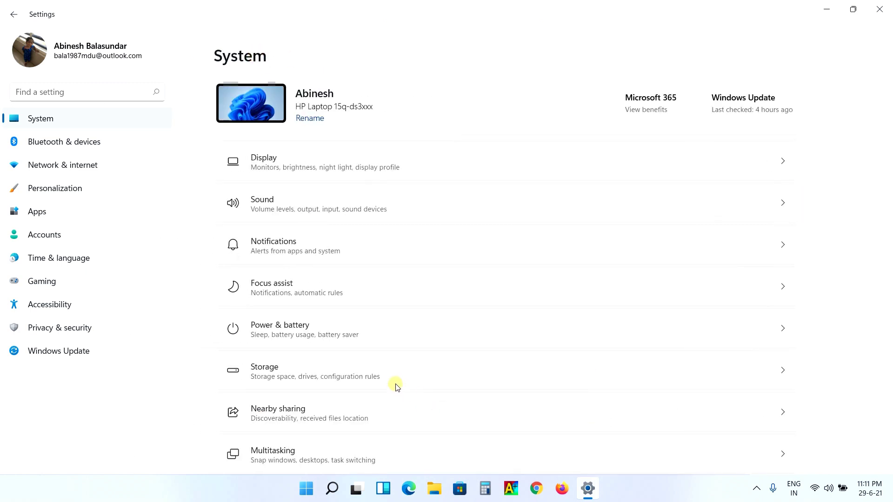
scroll(818, 358, "down", 5)
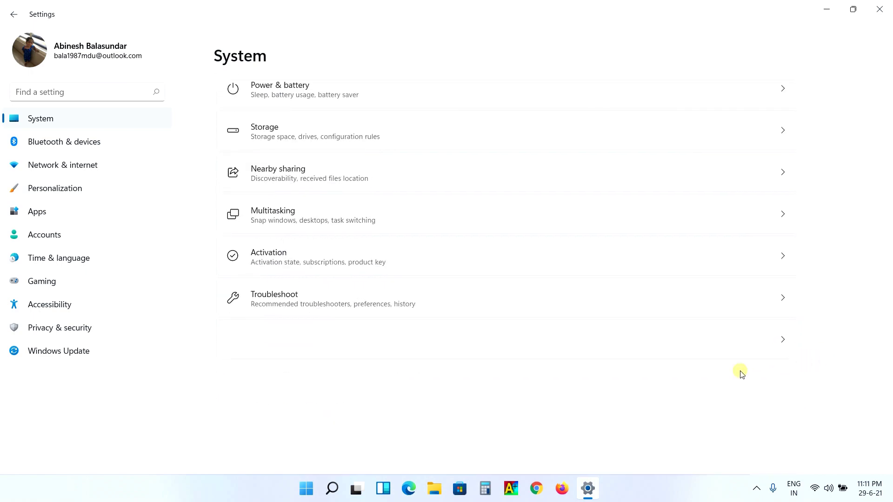
left_click(338, 306)
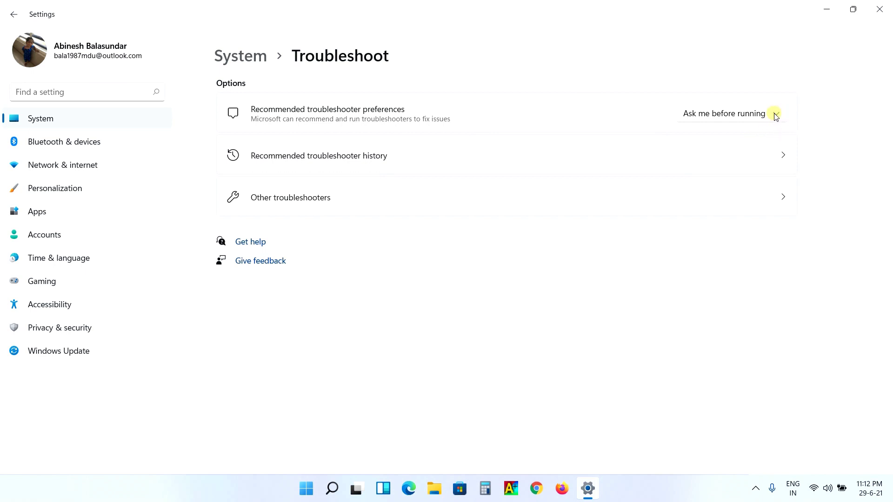
left_click(269, 61)
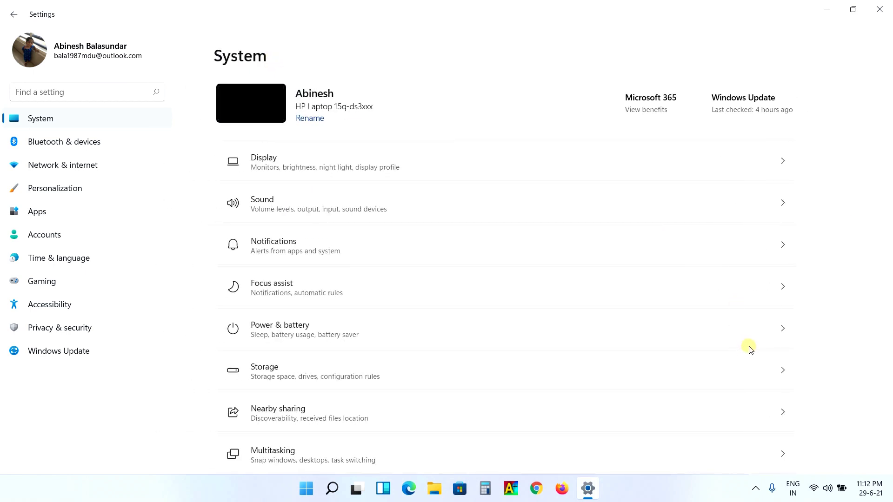
Step: Open the Recovery settings, review the reset and advanced startup options, and return to the System page
scroll(847, 358, "down", 5)
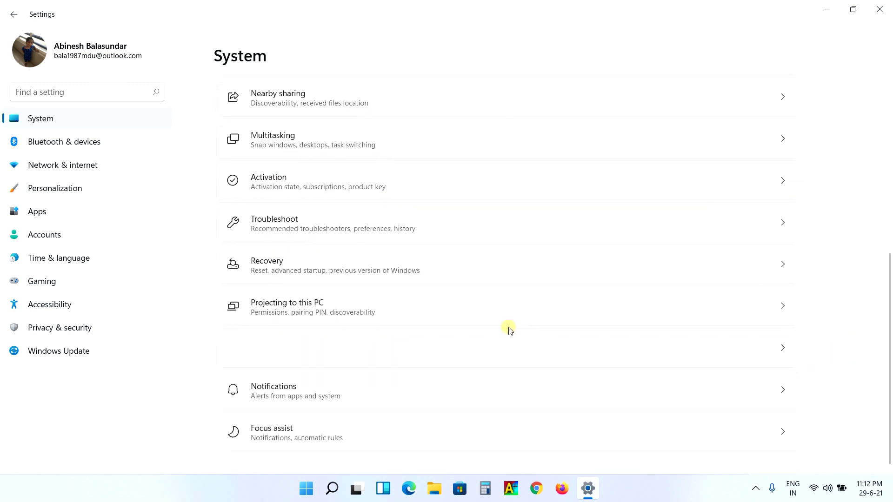
left_click(293, 274)
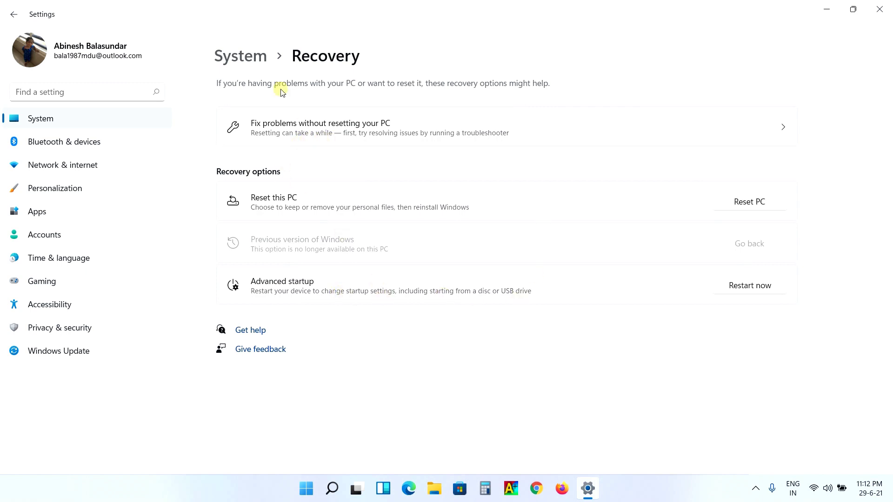
left_click(242, 61)
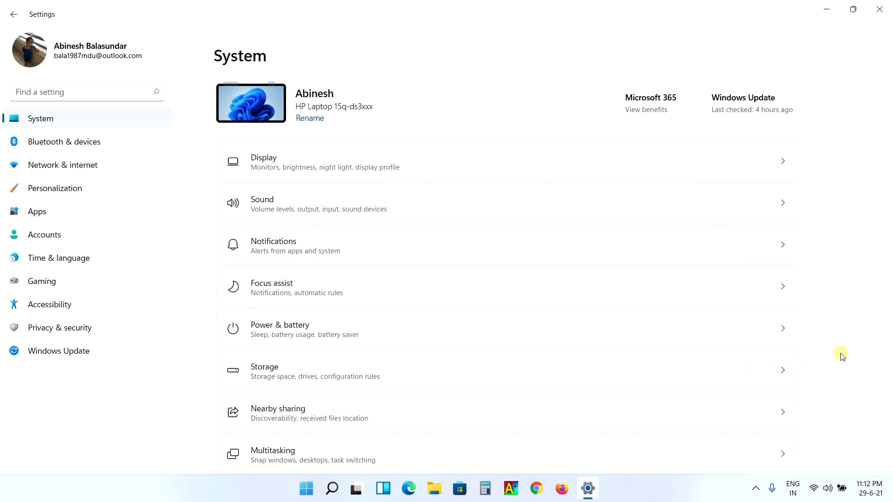
Step: Open the Projecting to this PC settings, view the page, and return to the System page
scroll(839, 355, "down", 3)
scroll(858, 354, "down", 4)
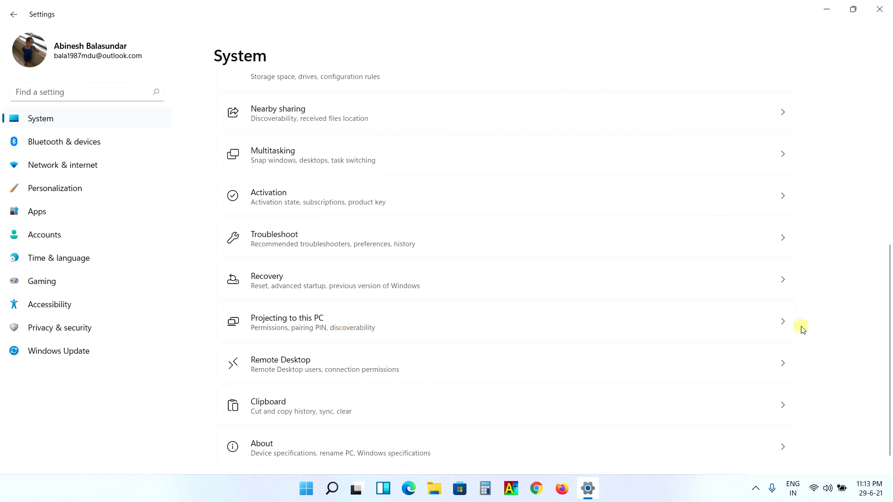
left_click(756, 321)
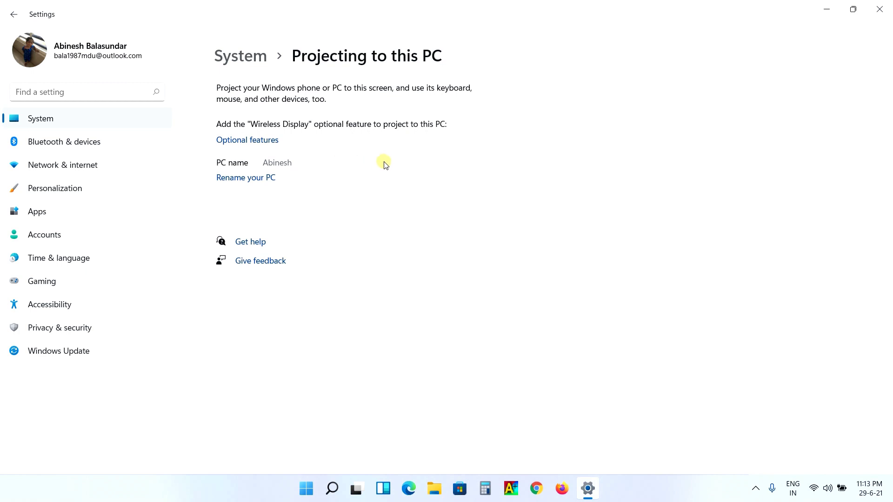
left_click(246, 65)
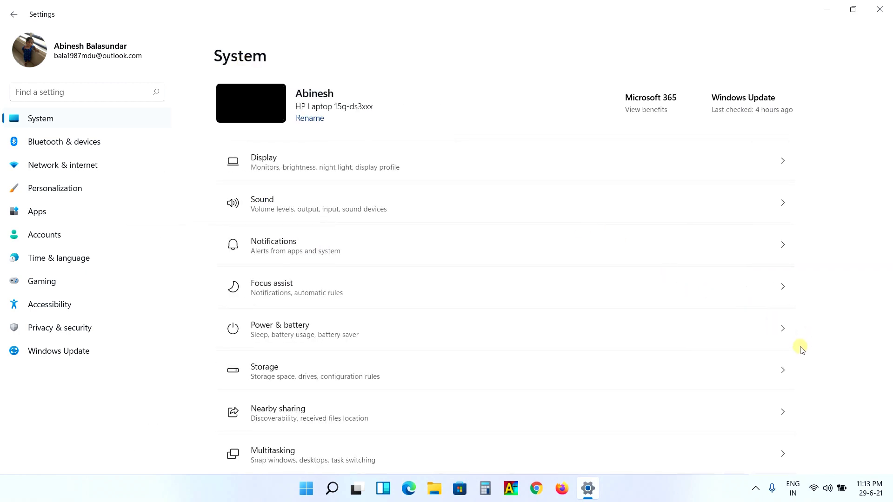
Step: Open the Remote Desktop settings, view the option, and return to the System page
scroll(801, 348, "down", 5)
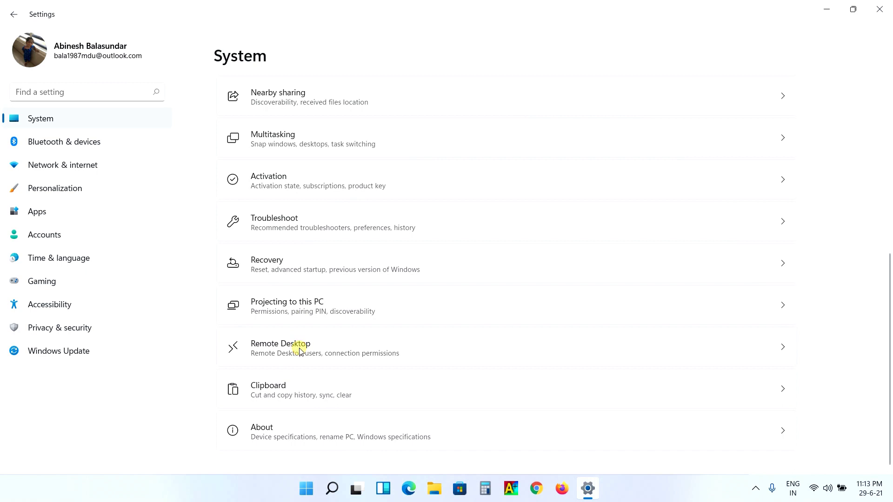
left_click(299, 351)
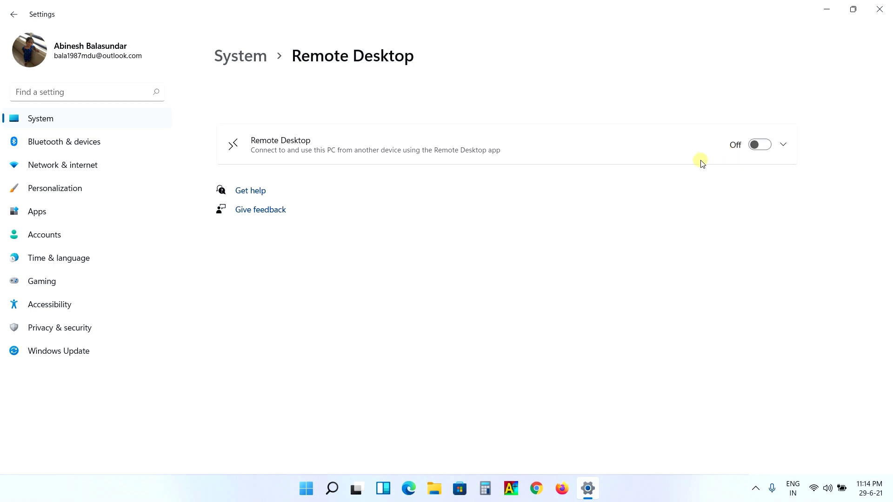
left_click(259, 52)
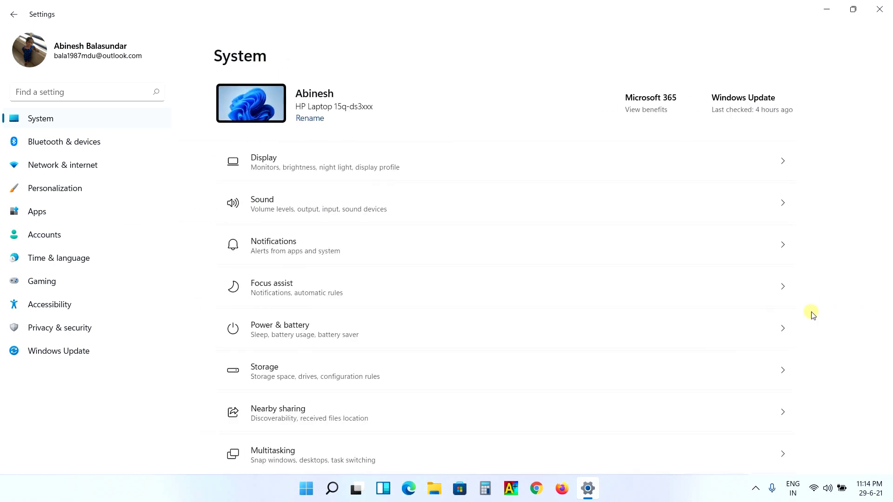
Step: Open the About page, review the device and Windows specifications, and return to the System page
scroll(813, 316, "down", 3)
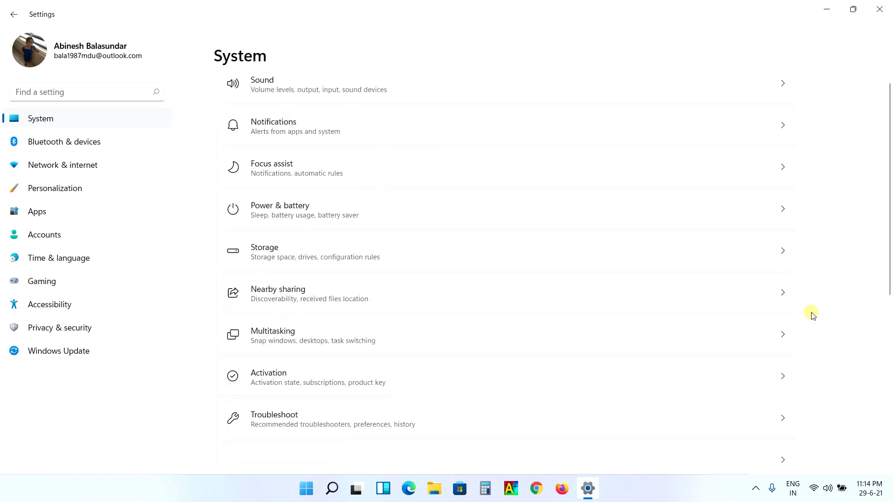
scroll(813, 316, "down", 4)
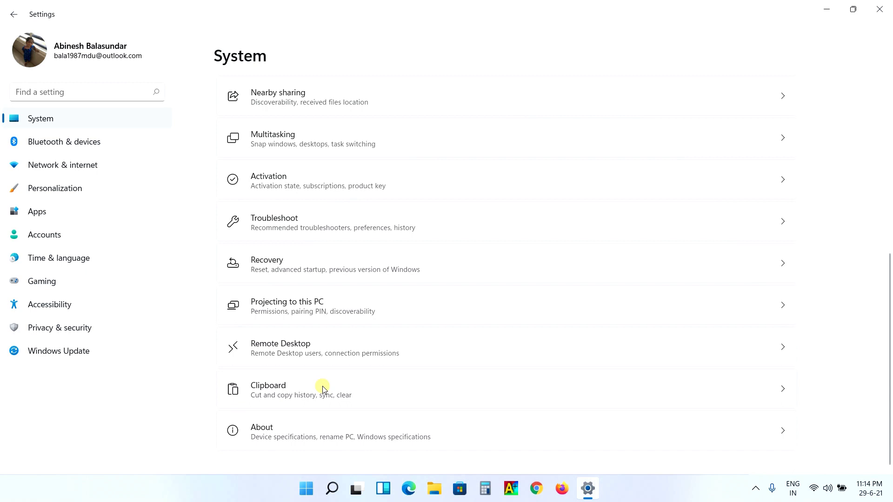
left_click(334, 439)
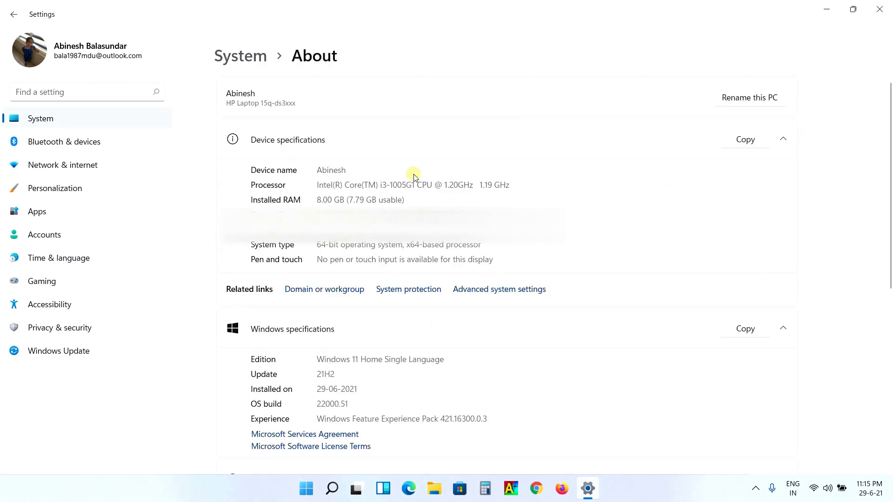
left_click(242, 56)
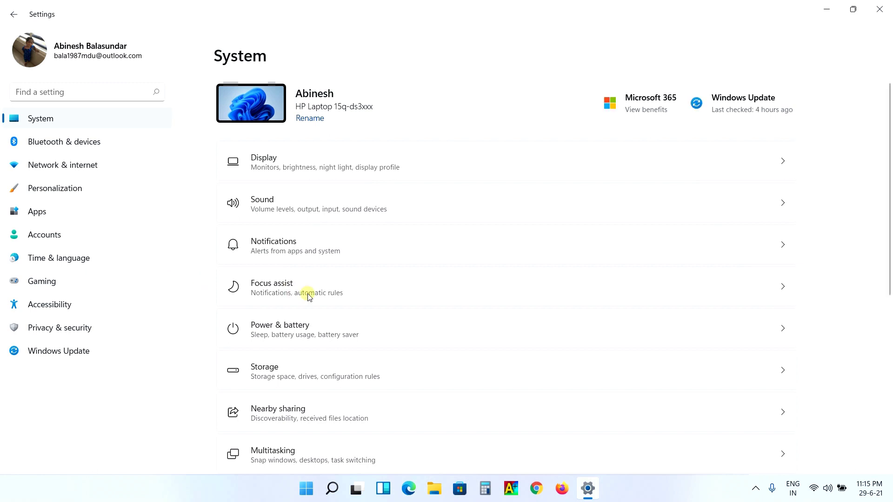
Step: Open the Bluetooth & devices settings and look through the listed device categories
left_click(54, 145)
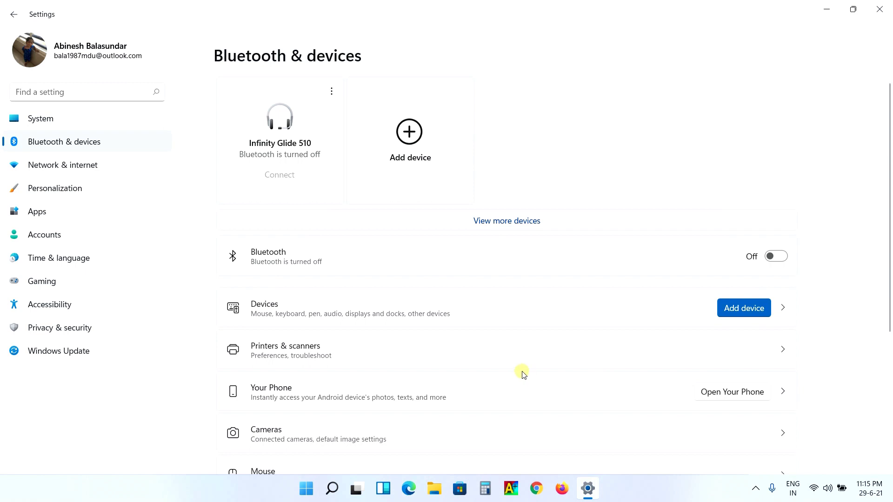
scroll(552, 356, "down", 3)
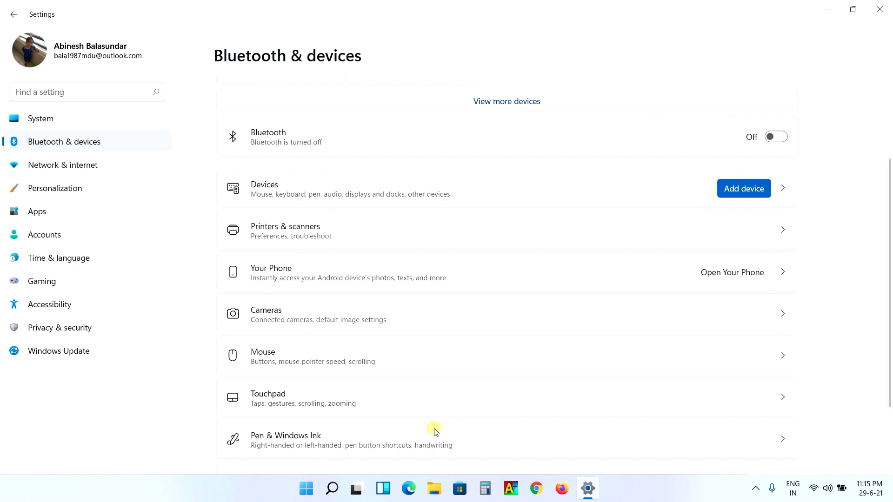
Step: Open the Data usage page under Network & internet and examine the per-app usage statistics for the Wi-Fi connection
left_click(84, 172)
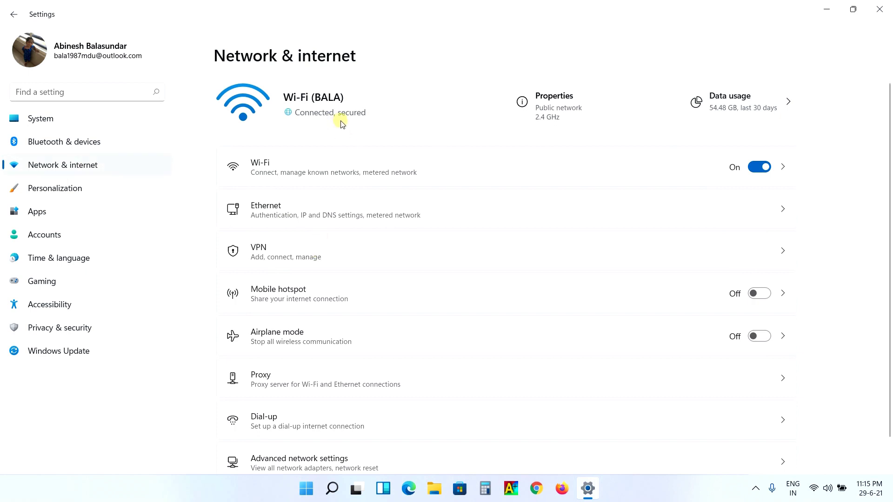
left_click(760, 113)
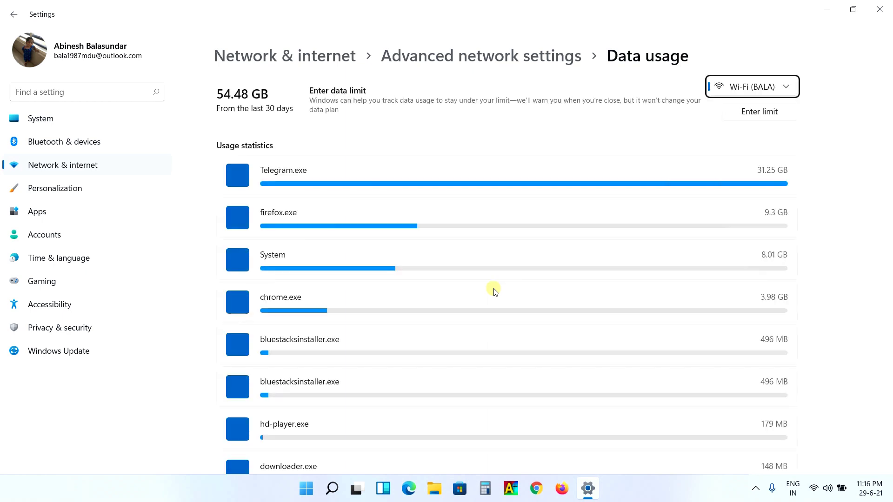
scroll(381, 187, "down", 3)
scroll(386, 205, "up", 1)
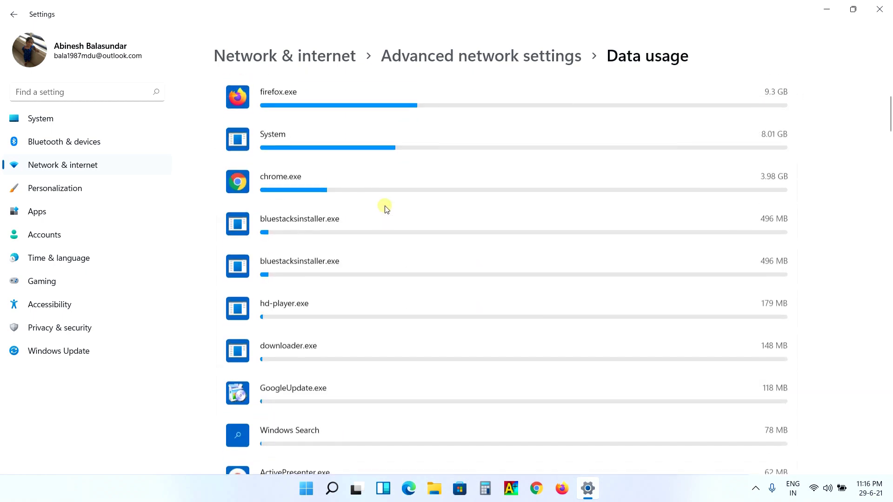
scroll(385, 207, "up", 3)
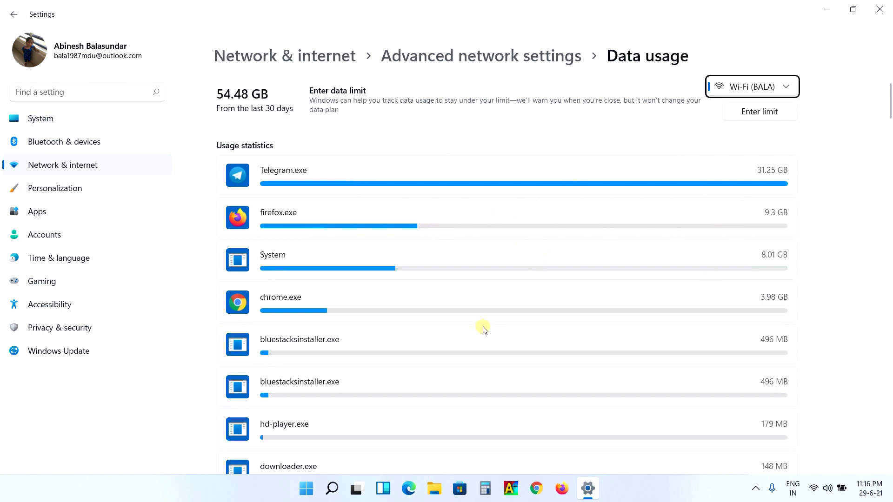
scroll(482, 328, "down", 10)
scroll(472, 317, "up", 7)
scroll(473, 318, "up", 4)
Step: Go up to the Advanced network settings, review their entries, and return to the Network & internet page
left_click(509, 64)
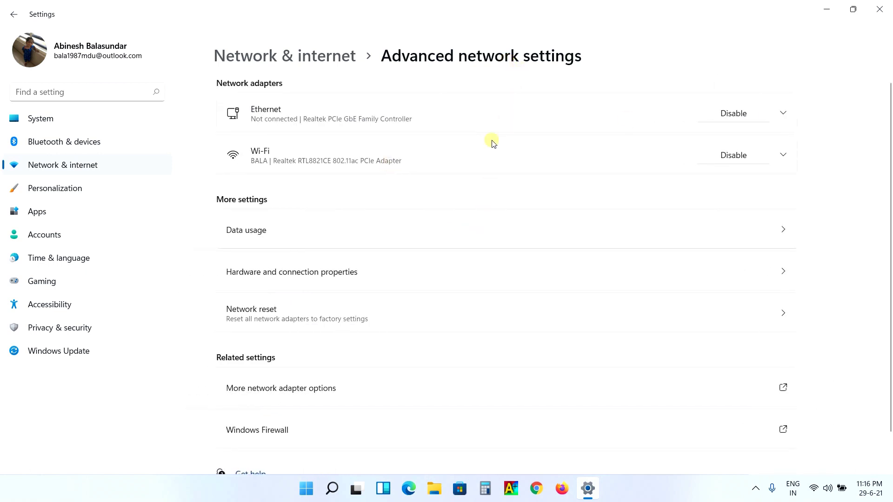
scroll(543, 236, "down", 2)
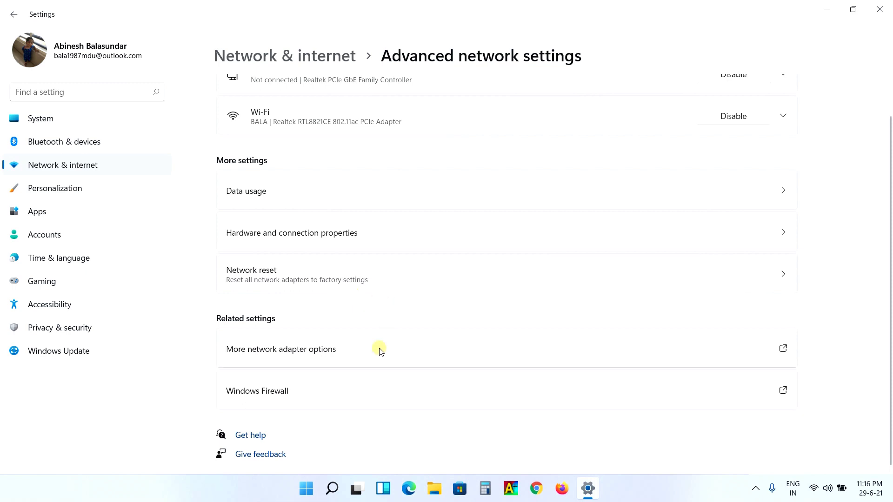
left_click(337, 64)
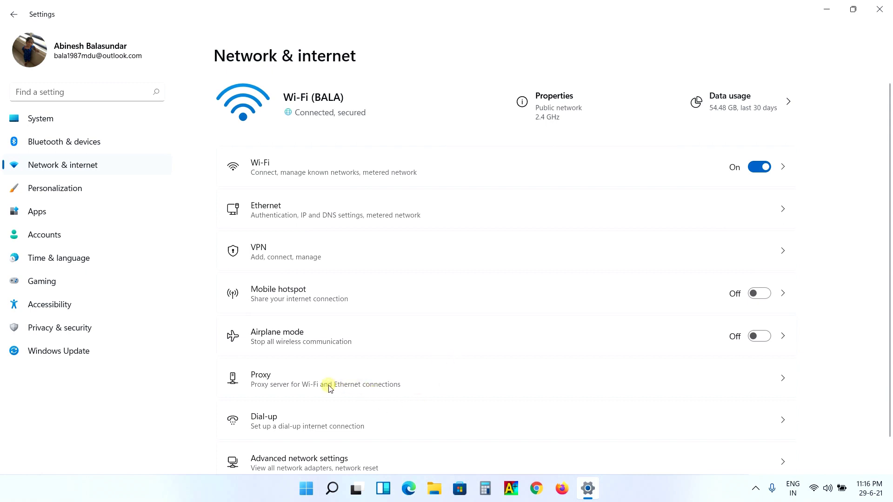
Step: Reopen the Advanced network settings from the Network & internet list and look over the adapters and related settings
scroll(329, 388, "down", 1)
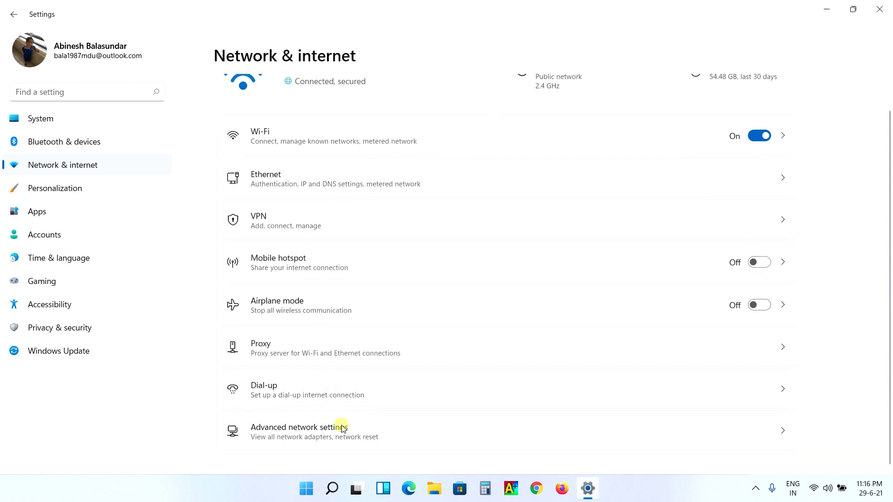
left_click(341, 427)
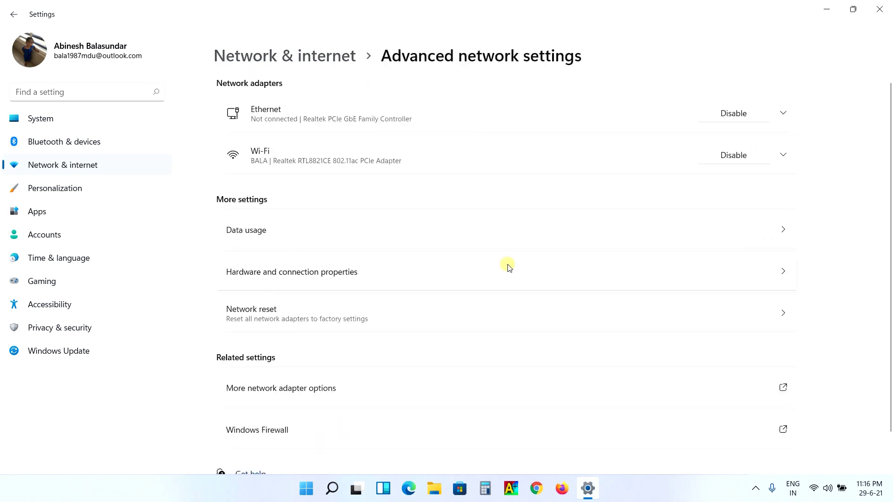
scroll(447, 311, "down", 1)
scroll(436, 329, "up", 1)
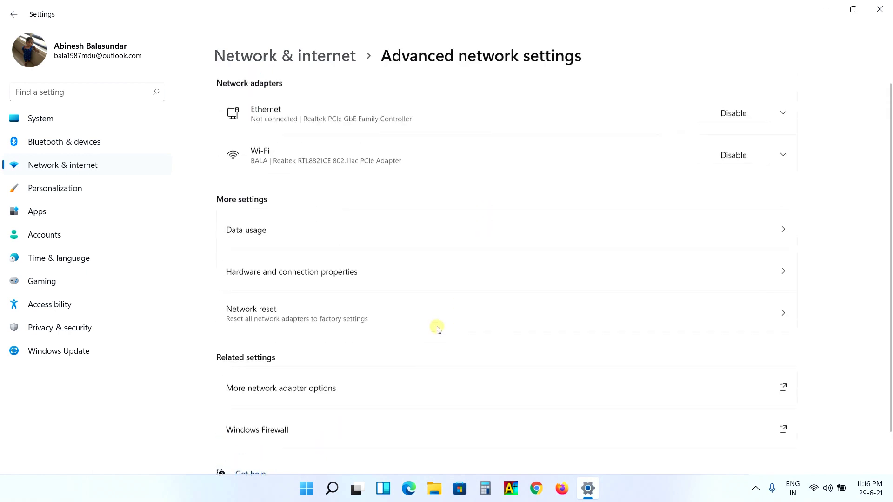
Step: Open the Background settings under Personalization, review the picture and fit options, and return to the Personalization page
left_click(56, 193)
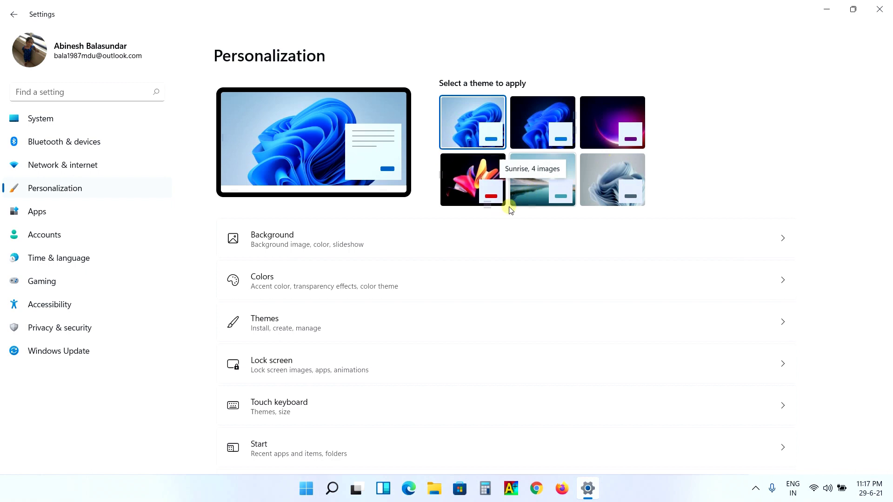
left_click(470, 239)
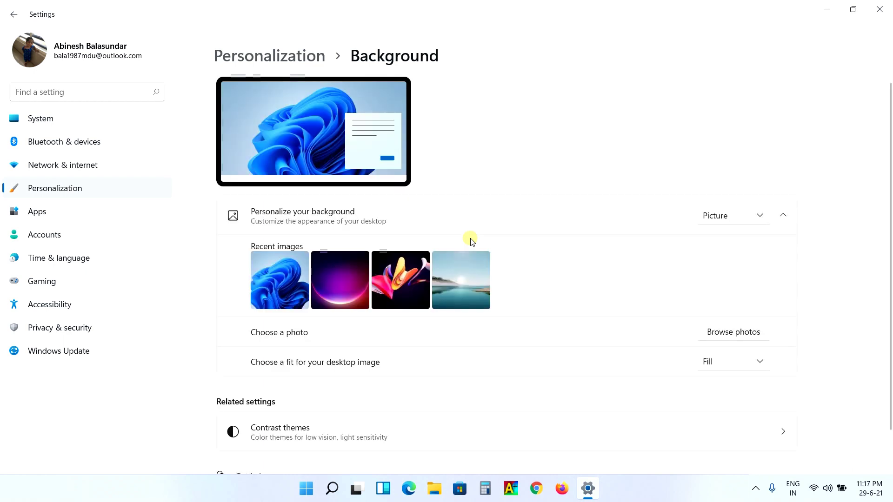
scroll(588, 330, "down", 2)
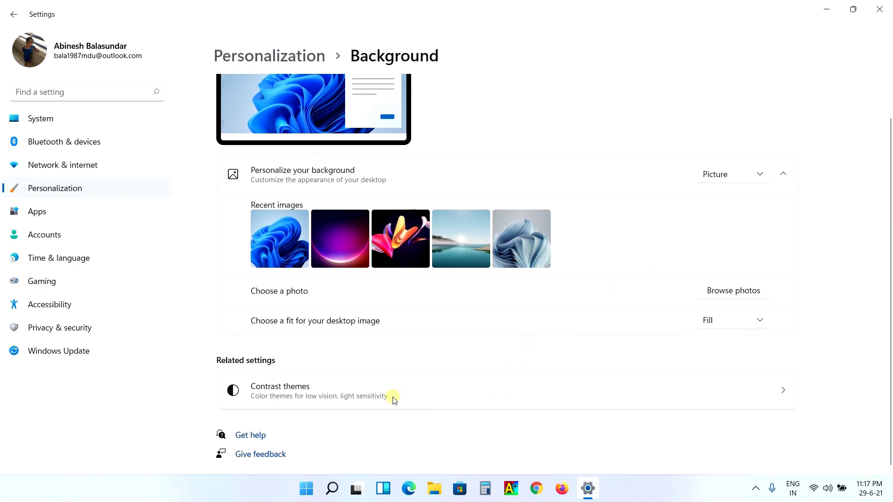
scroll(364, 382, "up", 2)
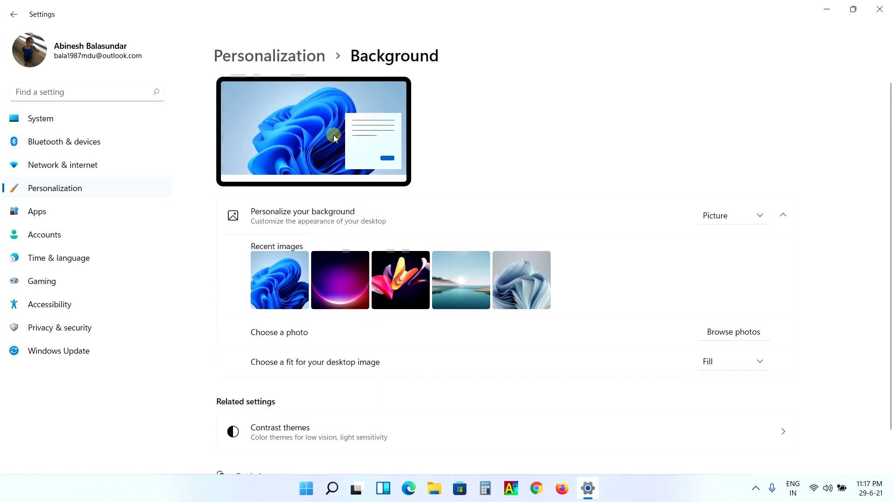
left_click(320, 58)
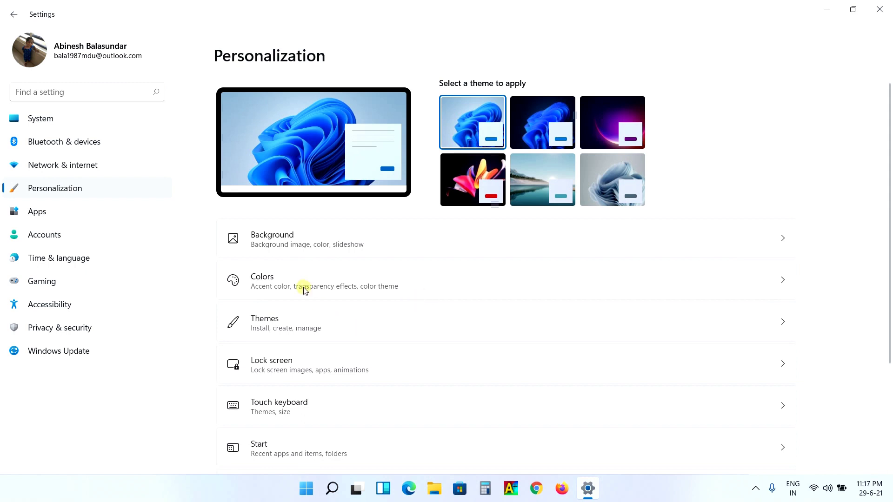
Step: Open the Colors settings, review the color mode choices, accent colors and related options, and return to the Personalization page
left_click(606, 277)
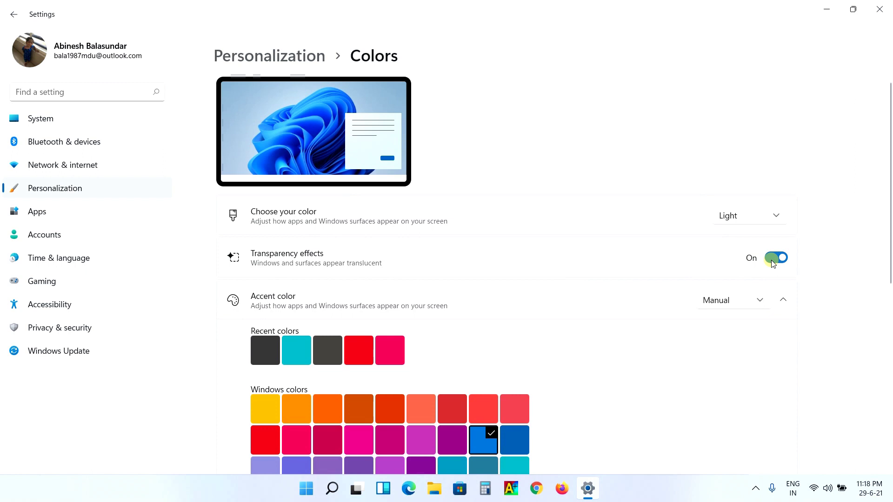
left_click(756, 217)
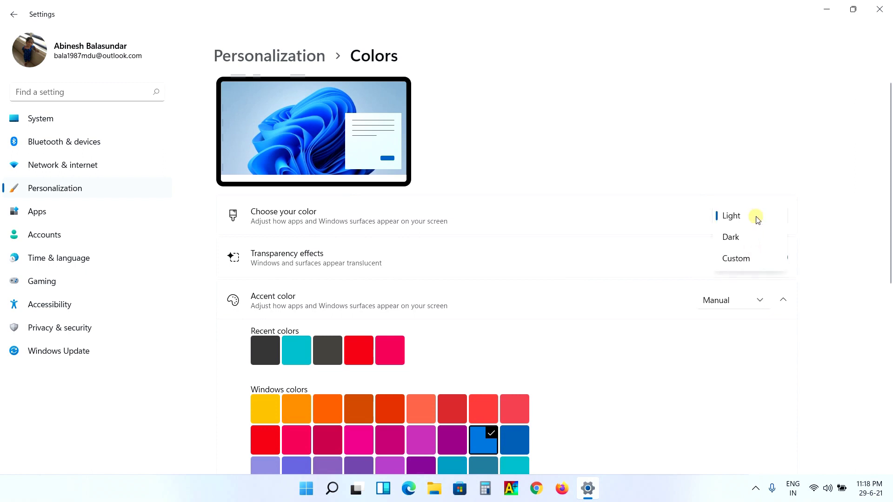
left_click(424, 328)
scroll(423, 331, "down", 5)
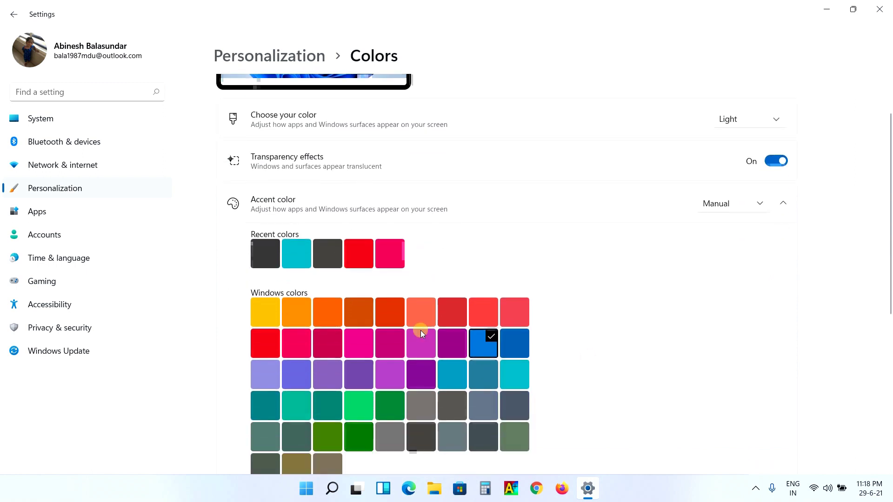
scroll(427, 383, "down", 2)
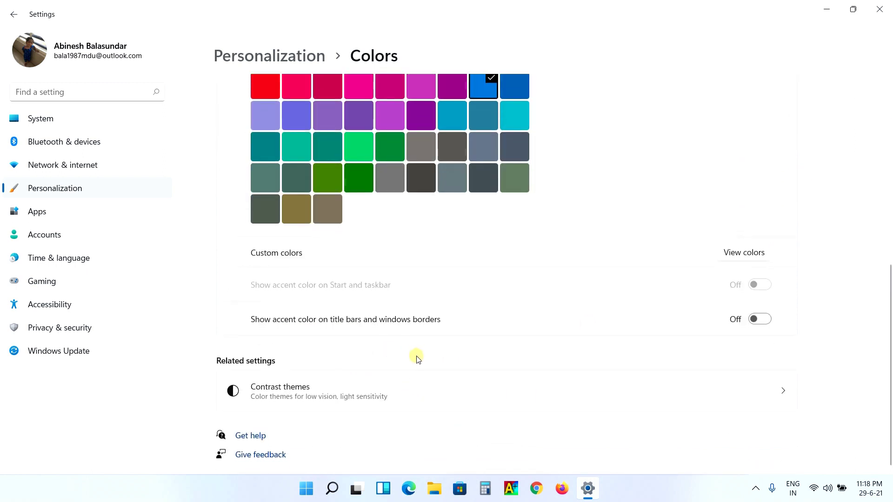
scroll(417, 358, "up", 8)
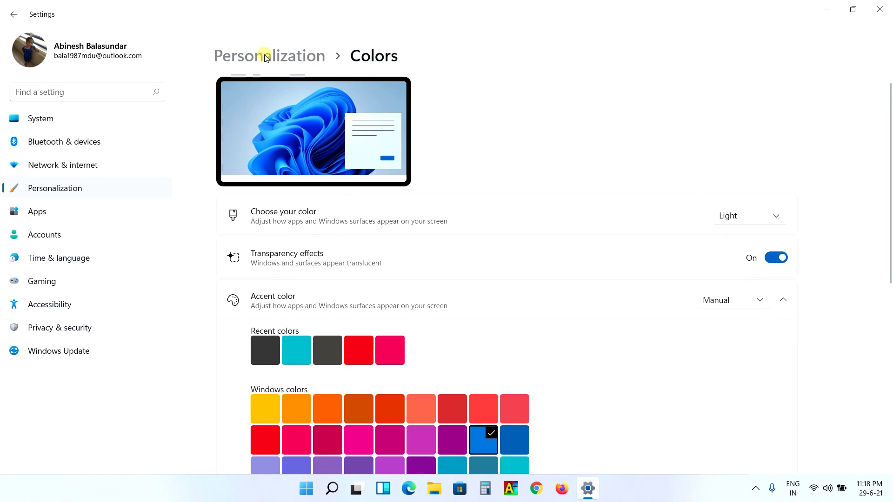
left_click(265, 56)
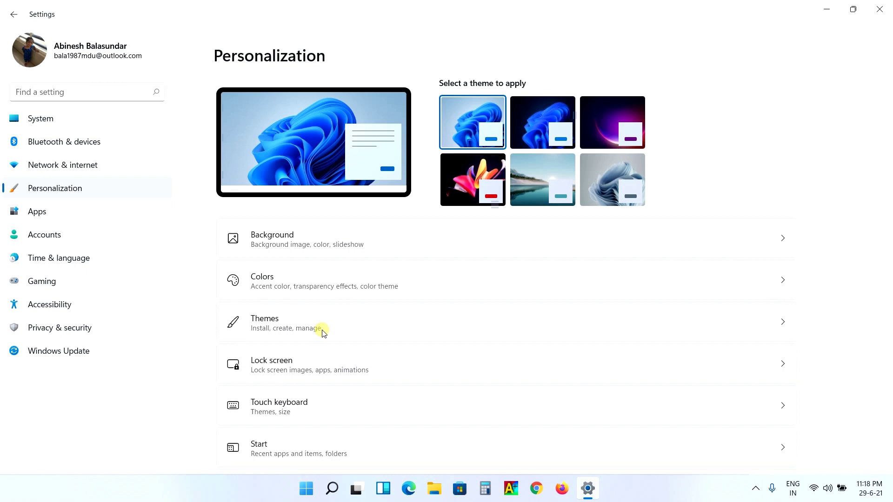
Step: Open the Themes settings, view the Desktop Icon Settings dialog and cancel it, and return to the Personalization page
left_click(323, 333)
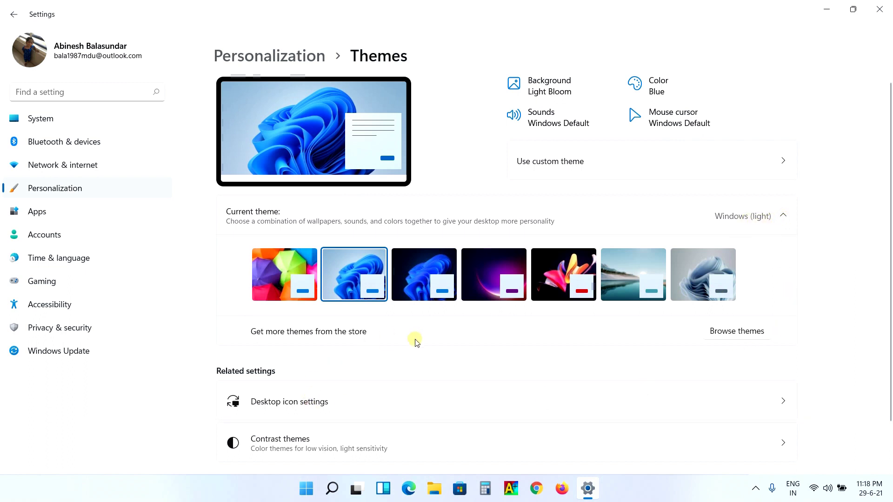
scroll(413, 349, "down", 2)
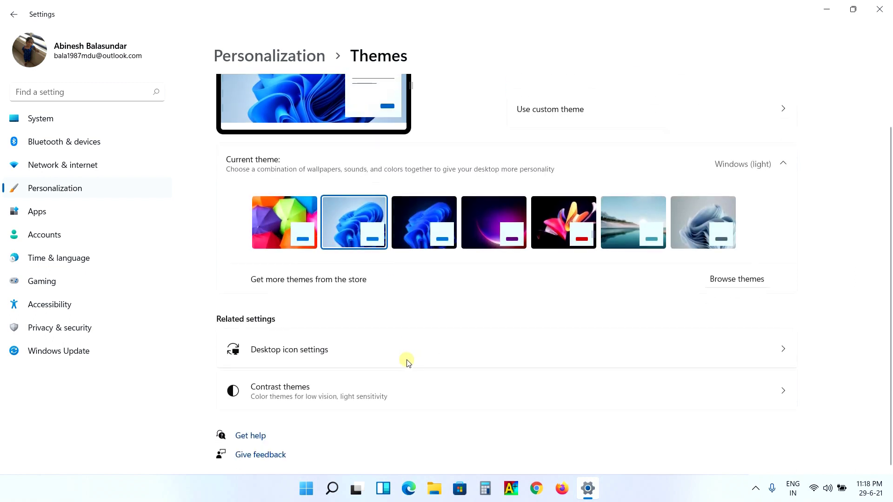
left_click(378, 355)
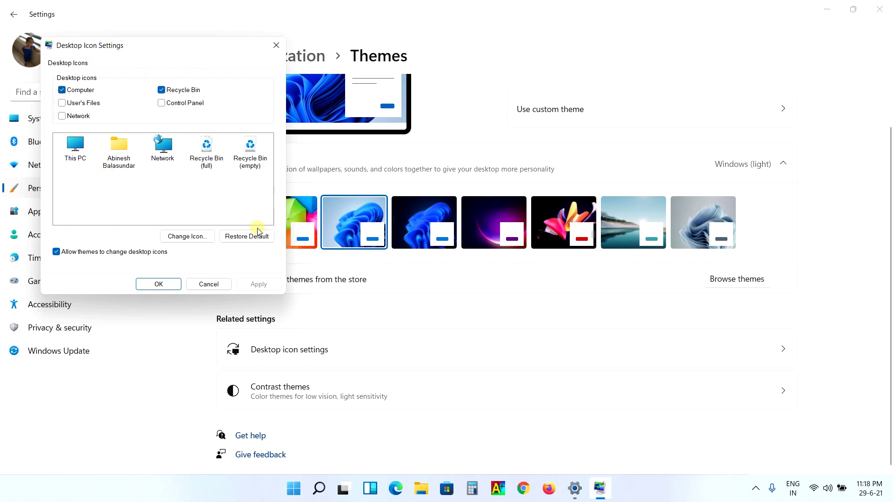
left_click(209, 284)
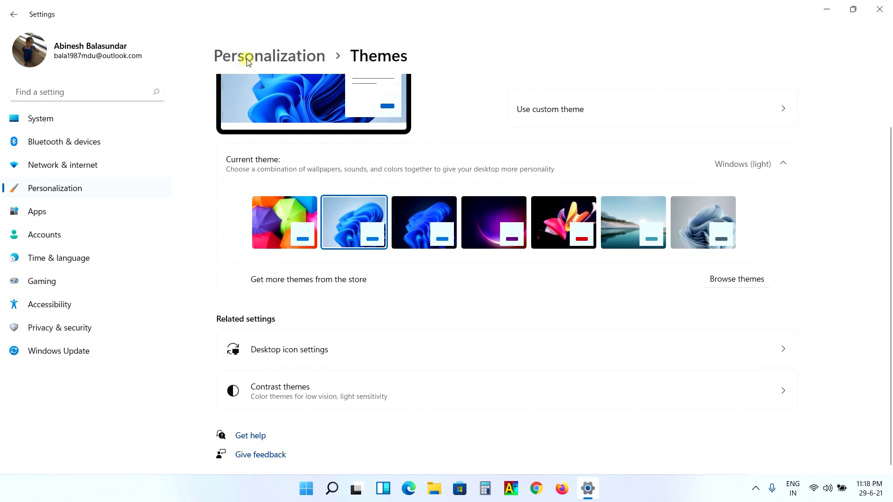
scroll(245, 59, "up", 1)
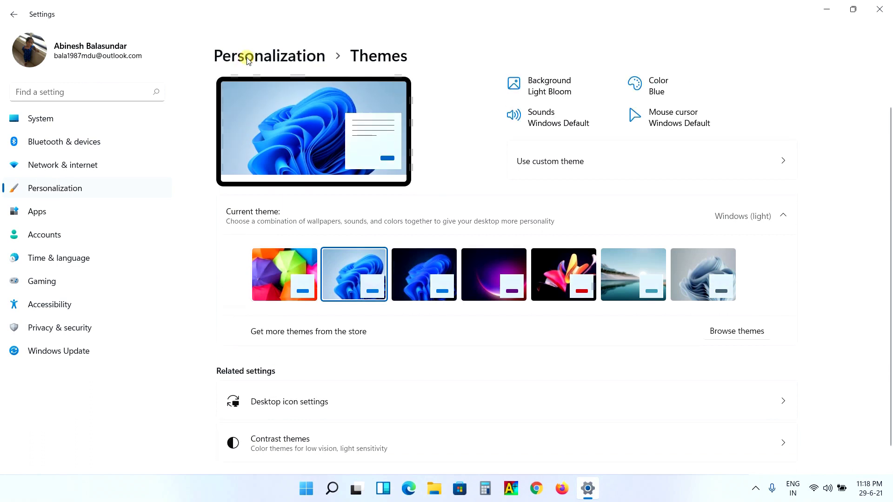
left_click(248, 57)
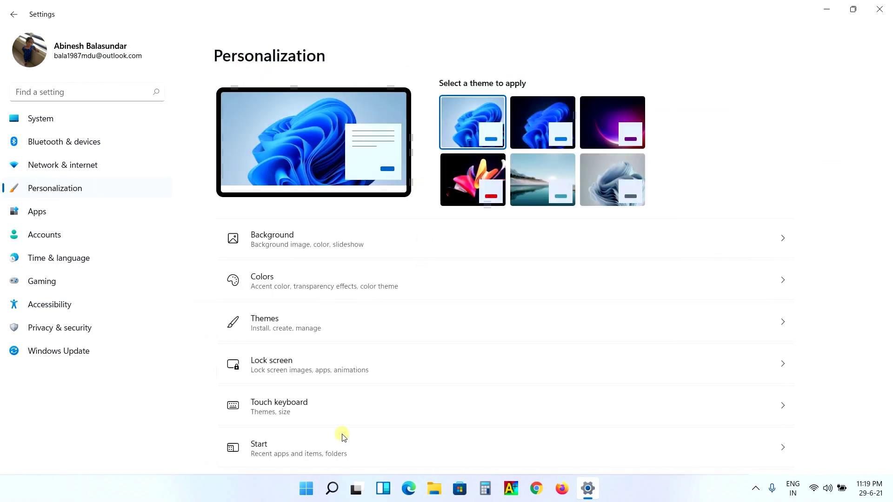
Step: Review the Lock screen settings, follow the Screen timeout link to Power & battery, and return to the Personalization page
left_click(287, 365)
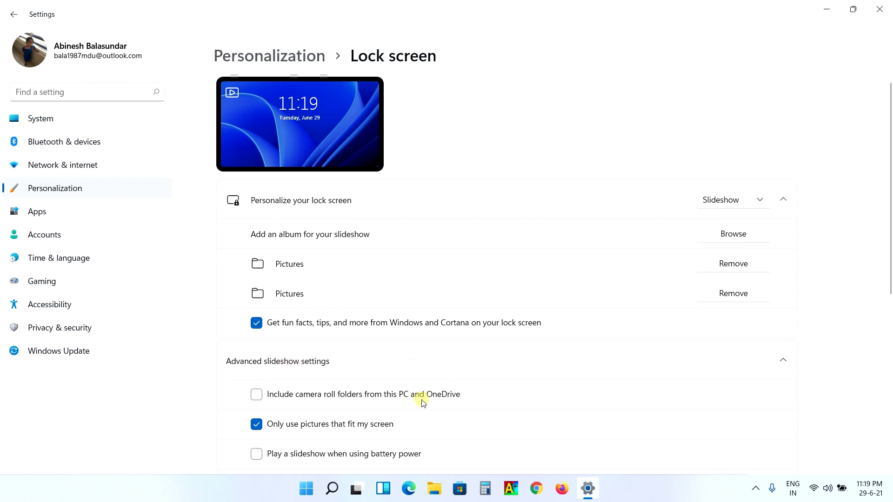
scroll(422, 403, "down", 2)
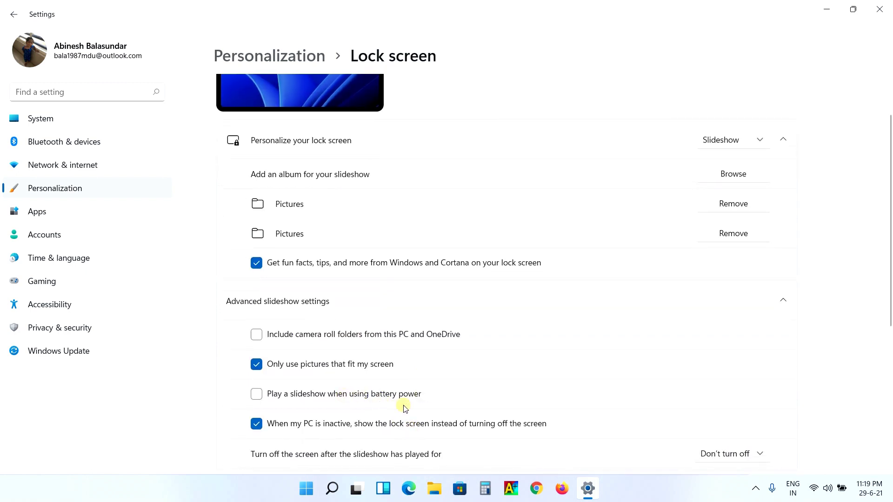
scroll(405, 408, "down", 4)
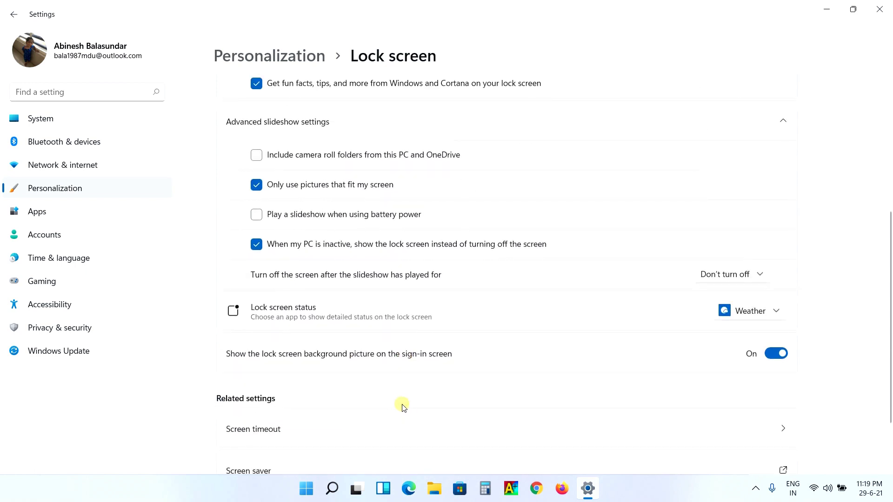
scroll(398, 404, "down", 2)
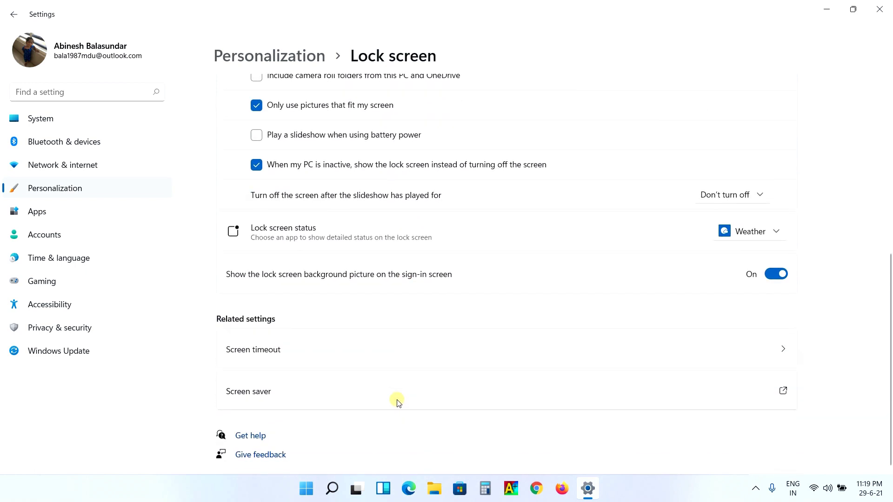
left_click(482, 343)
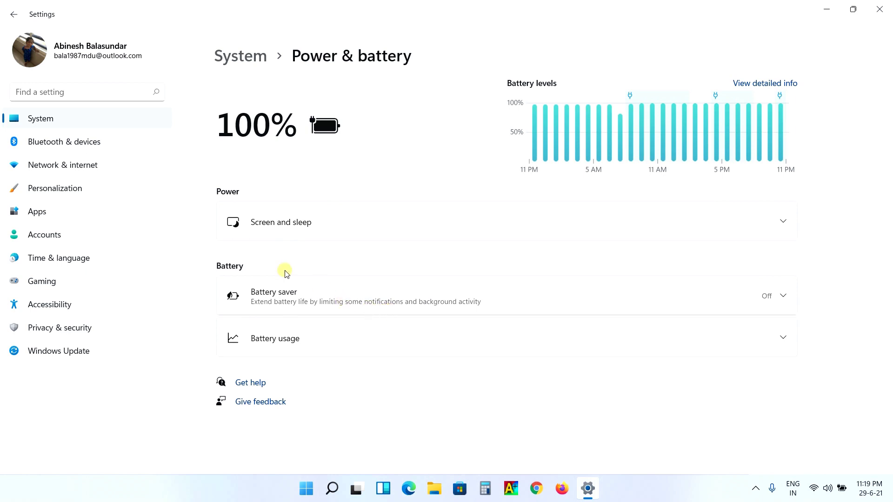
left_click(70, 191)
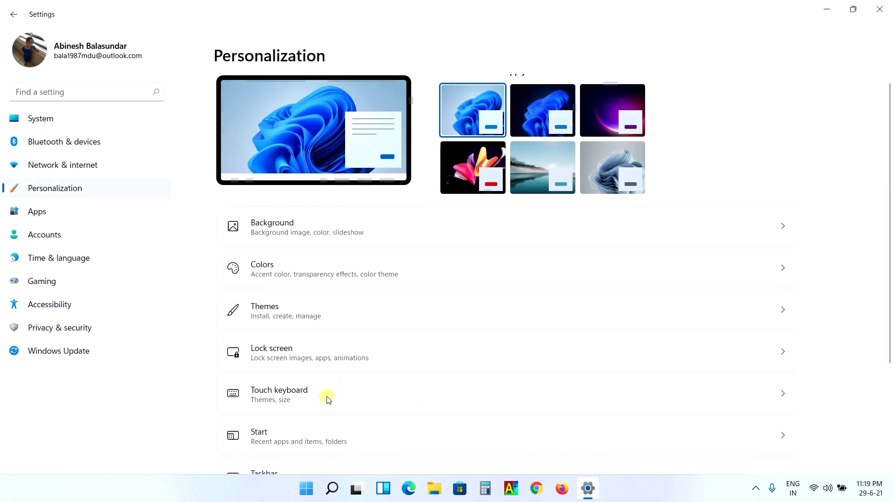
Step: Open the Touch keyboard settings under Personalization and look through the keyboard themes, key background and key text size options
scroll(327, 399, "down", 3)
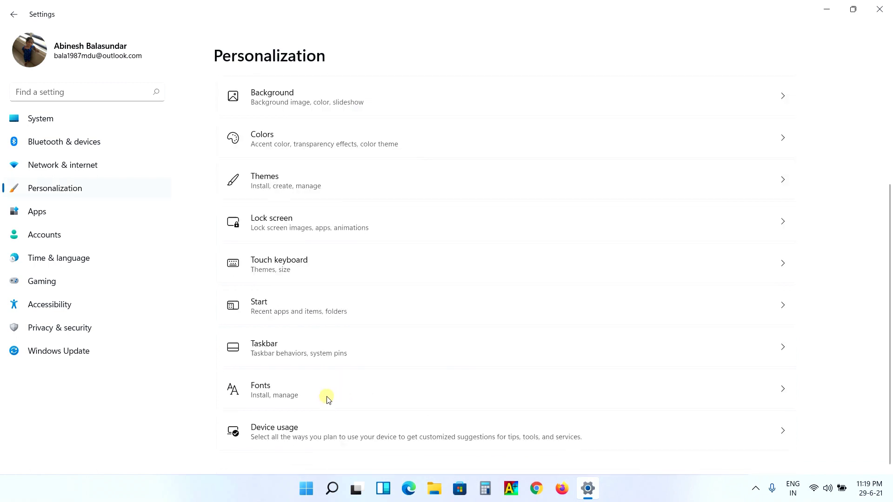
left_click(294, 276)
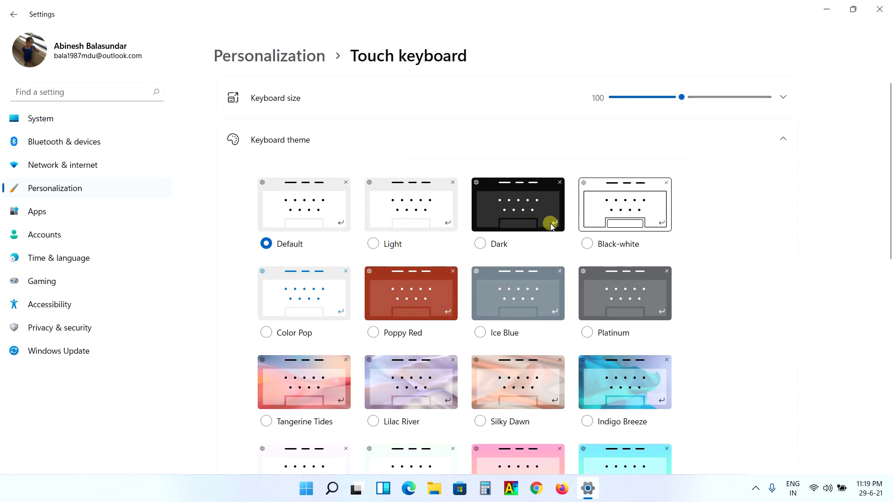
scroll(625, 331, "down", 5)
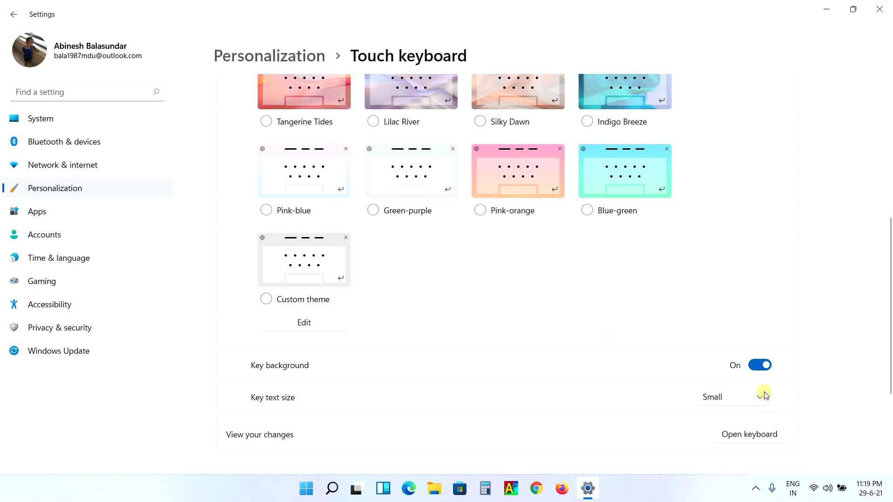
scroll(554, 305, "up", 3)
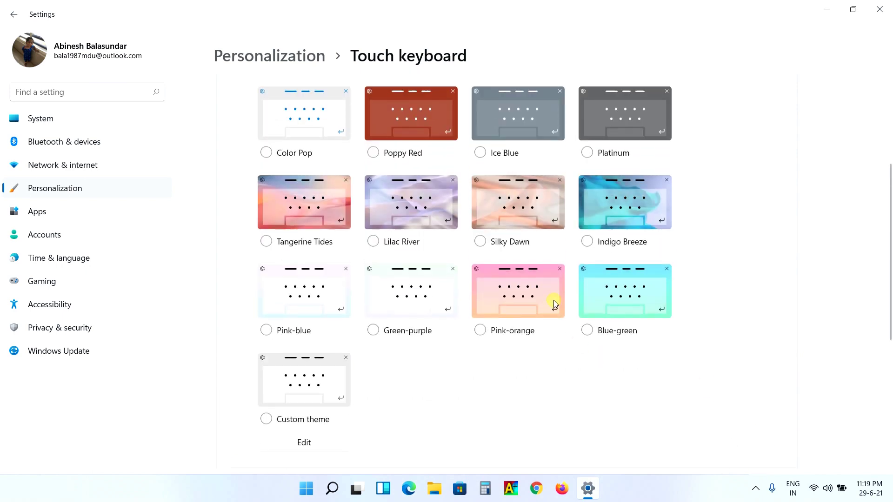
scroll(553, 299, "up", 4)
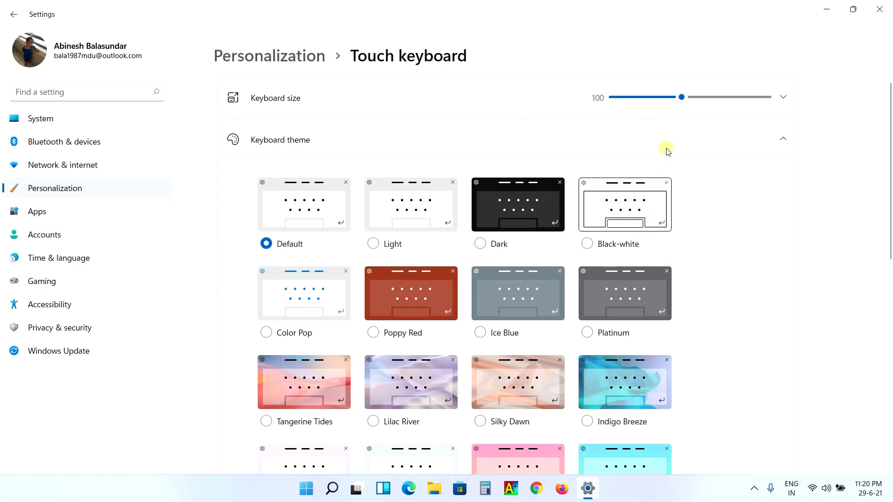
Step: Set the touch keyboard size to 104, close the keyboard preview, and return to the Personalization page
left_click_drag(682, 95, 668, 95)
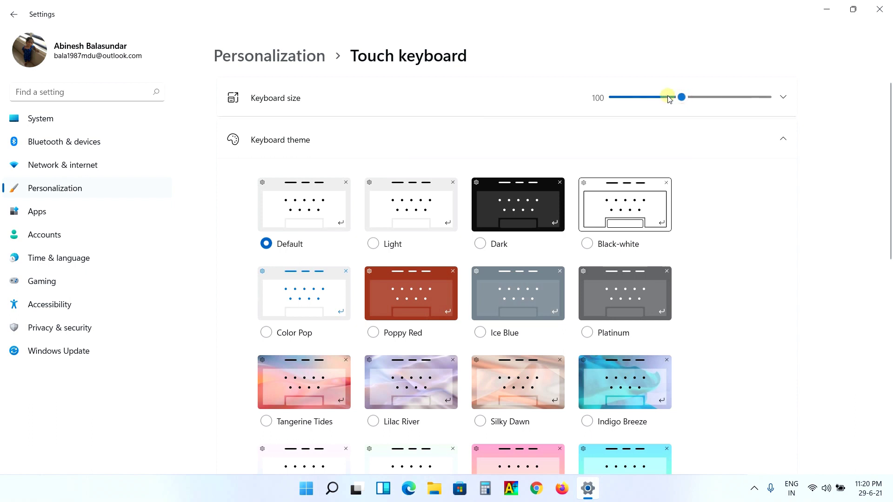
left_click(668, 99)
left_click(692, 99)
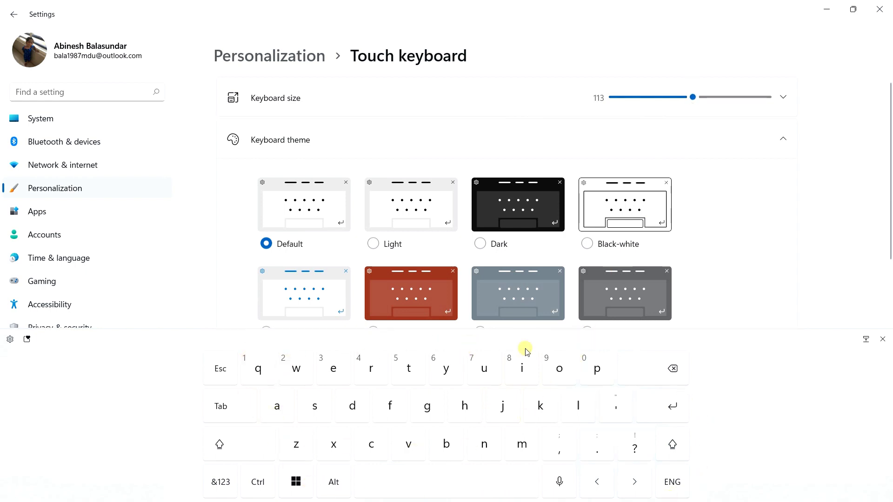
left_click(687, 99)
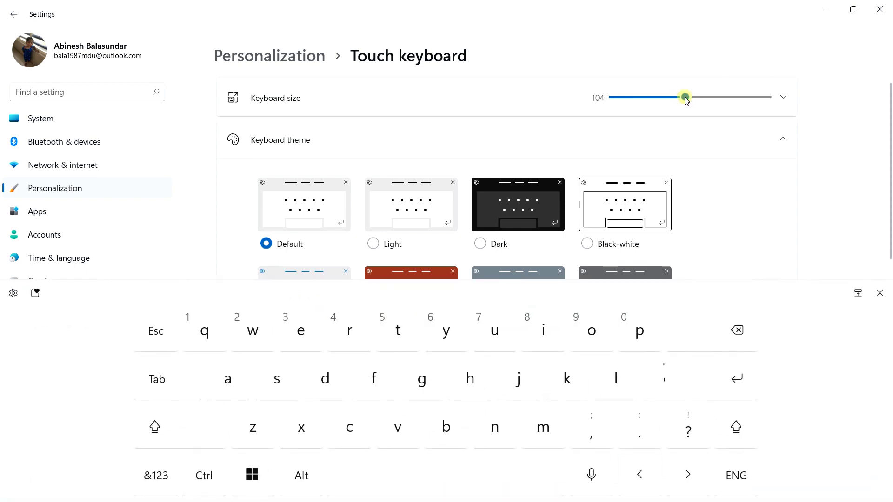
left_click(686, 99)
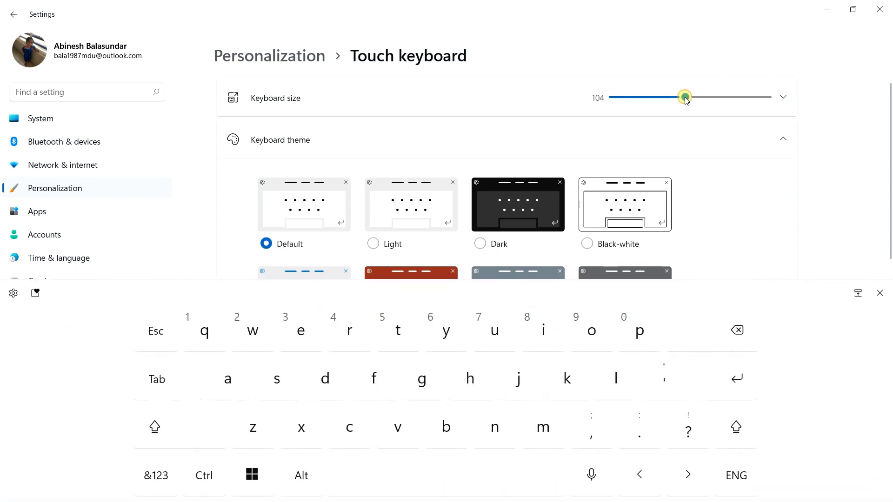
left_click(880, 293)
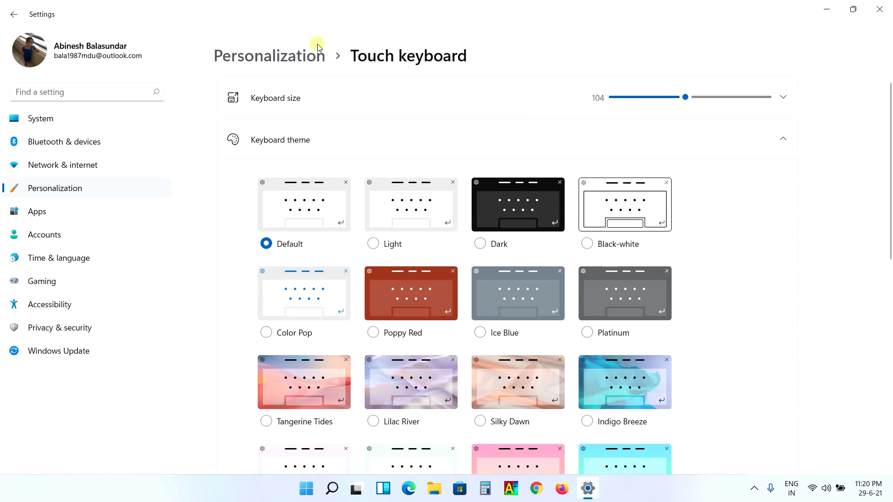
left_click(294, 55)
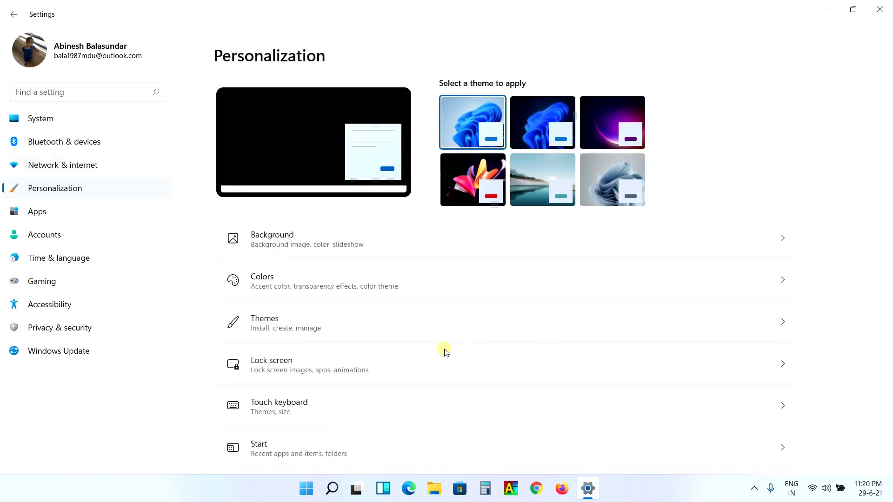
Step: Open the Start settings, review the options for recently added and most used apps, and return to the Personalization page
left_click(331, 456)
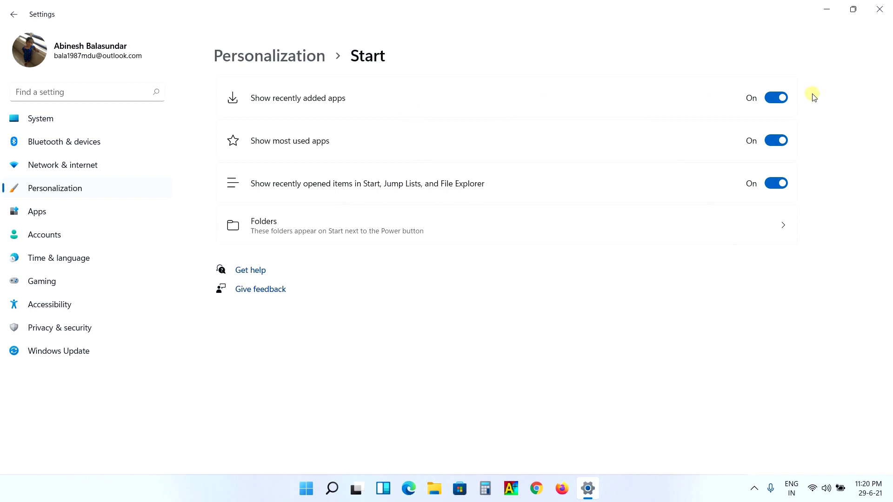
left_click(784, 141)
left_click(284, 66)
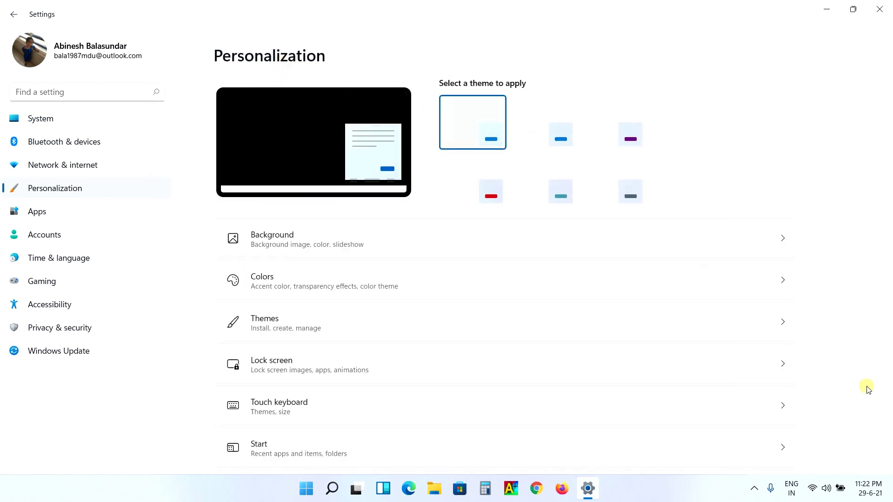
Step: Open the Taskbar settings, review the taskbar items and corner icons, and return to the Personalization list
scroll(814, 349, "down", 3)
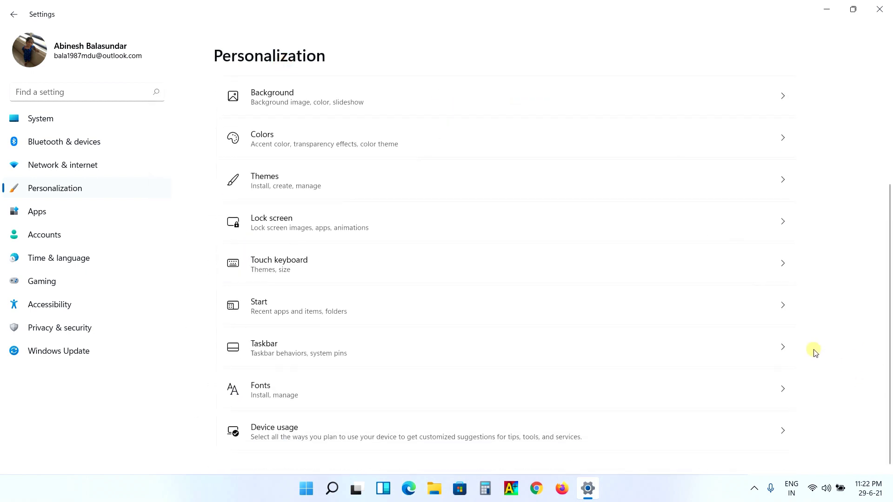
left_click(333, 358)
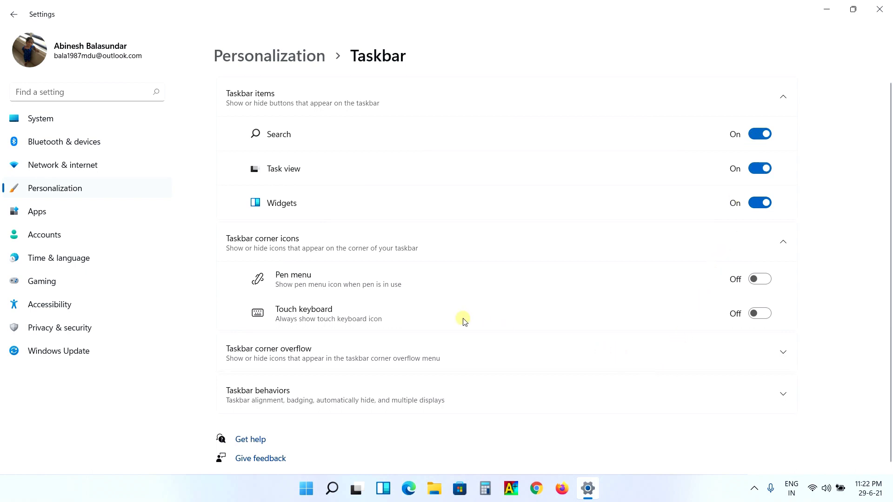
left_click(280, 58)
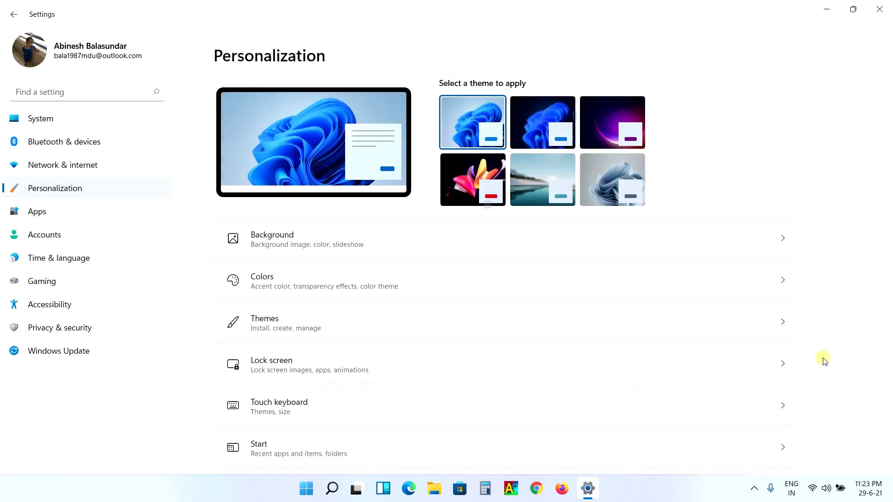
scroll(819, 356, "down", 2)
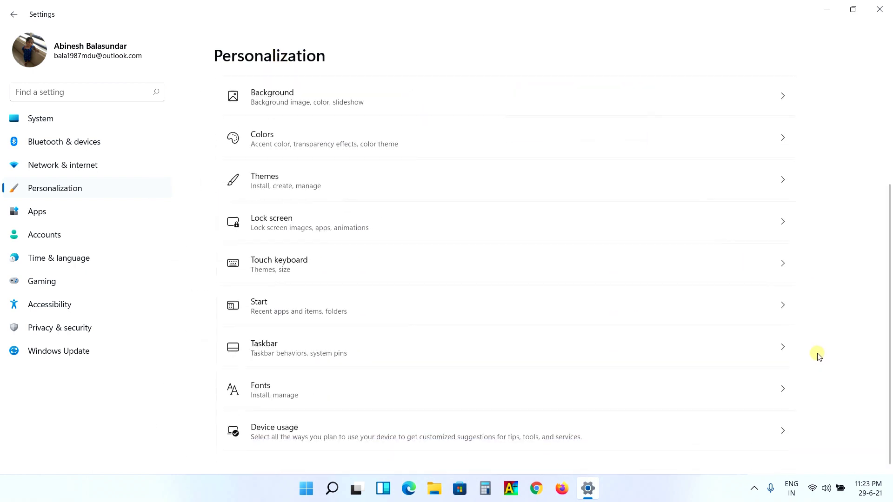
Step: Open the Fonts settings, browse the available fonts, and return to the Personalization page
left_click(378, 396)
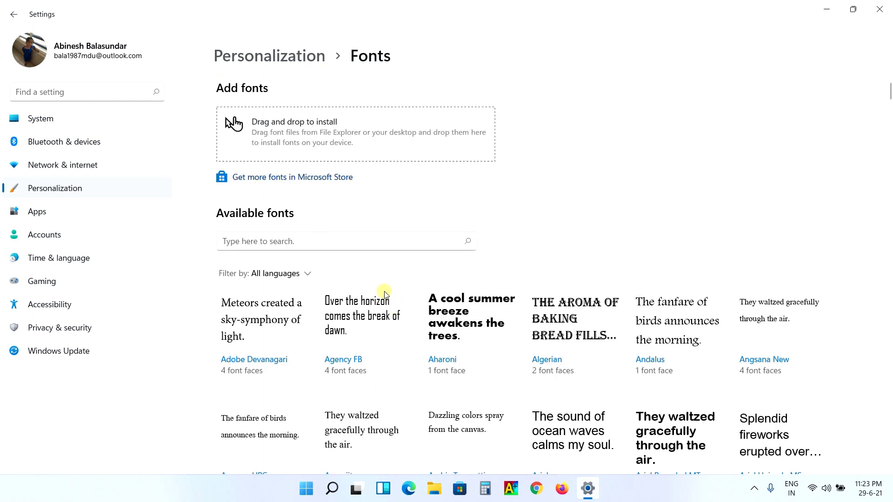
scroll(530, 310, "down", 2)
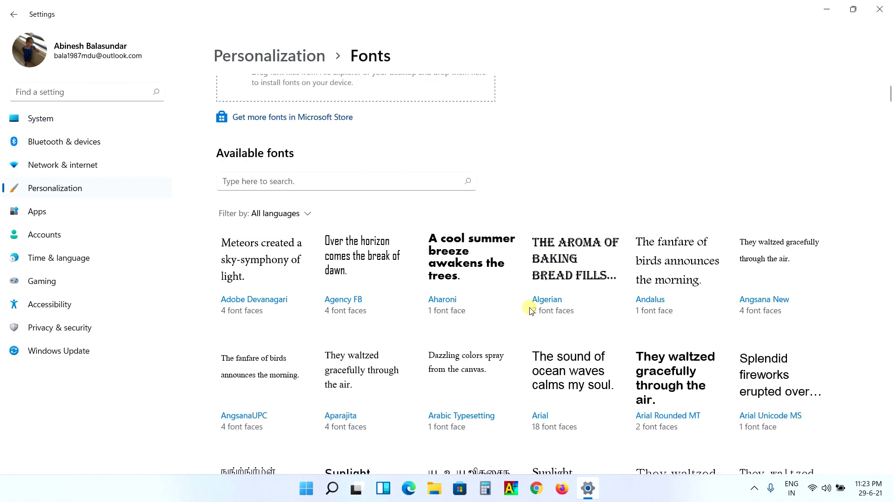
scroll(531, 310, "down", 2)
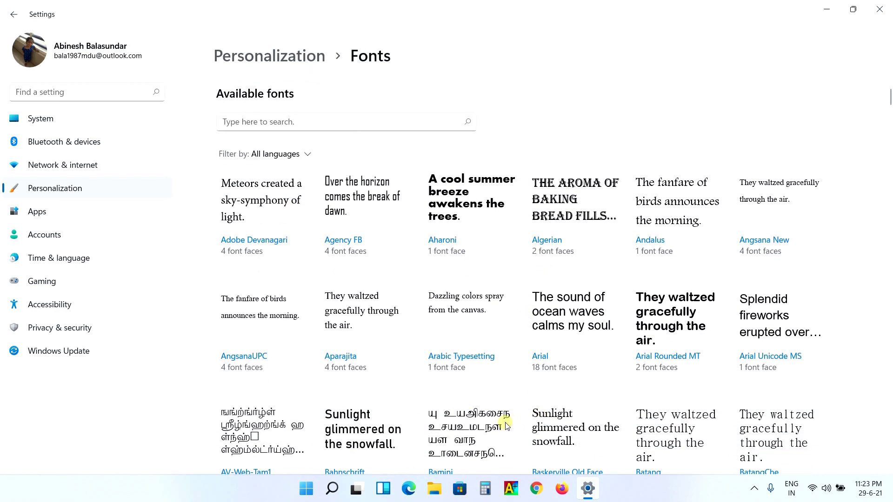
scroll(541, 395, "down", 8)
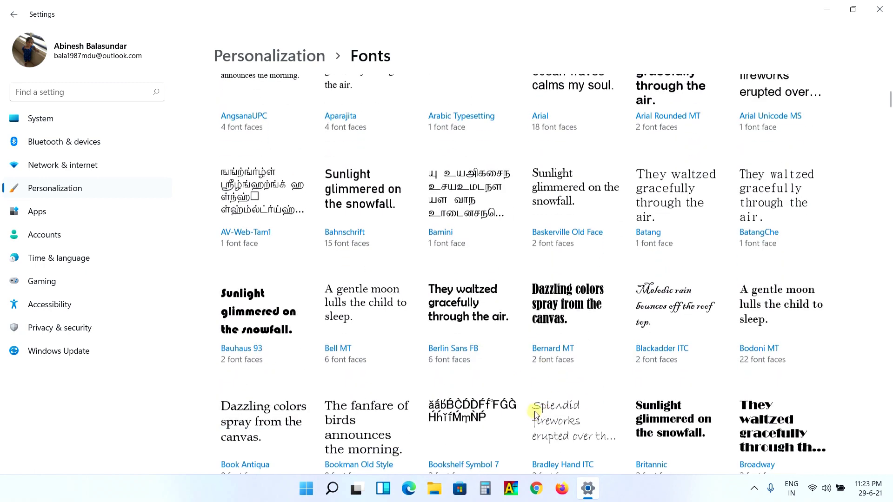
scroll(535, 412, "down", 12)
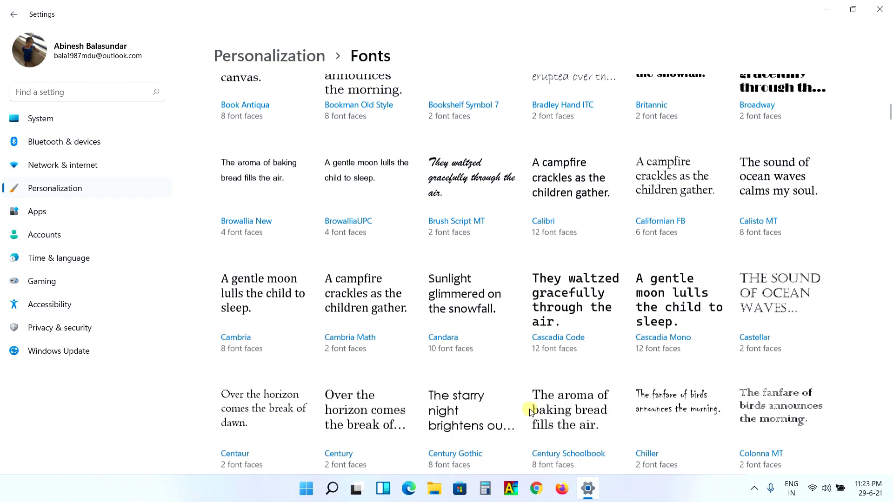
scroll(363, 236, "up", 20)
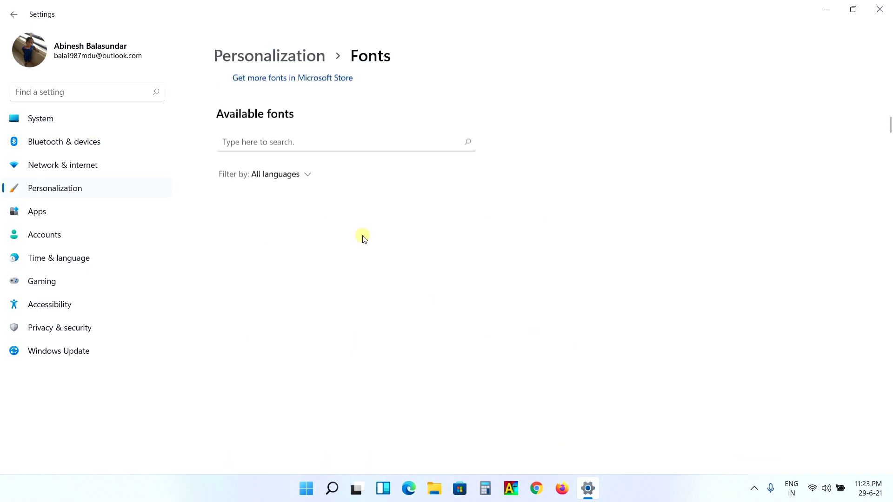
left_click(284, 60)
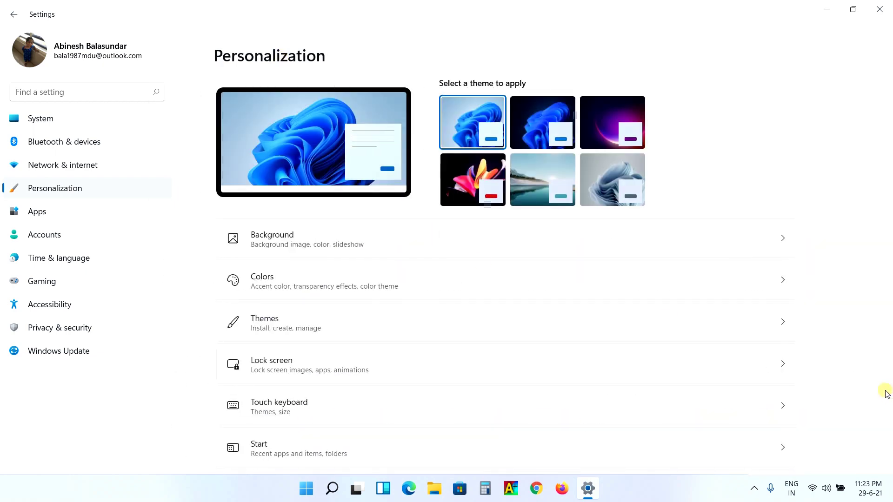
Step: Open the Device usage settings, review the usage categories, and return to the Personalization list
scroll(840, 377, "down", 3)
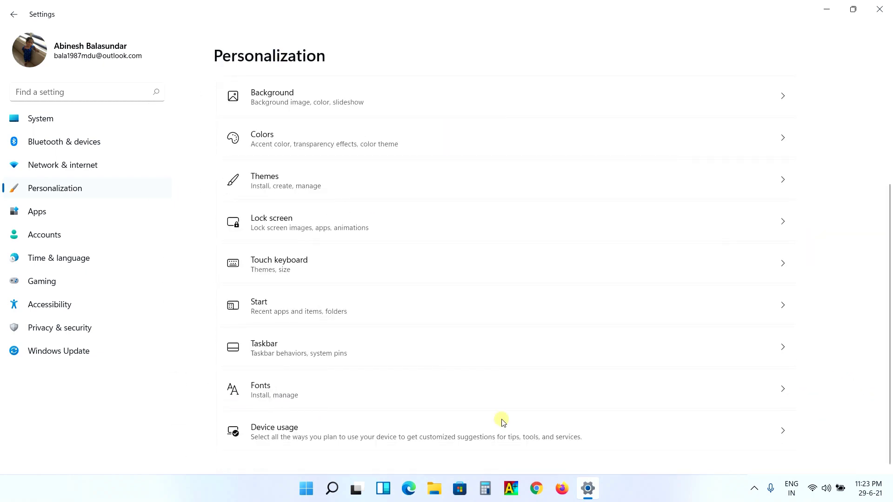
left_click(354, 436)
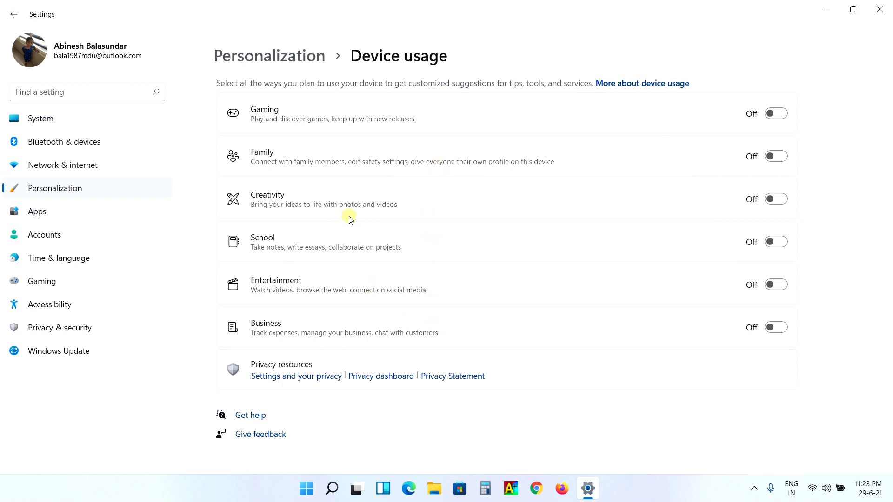
left_click(288, 56)
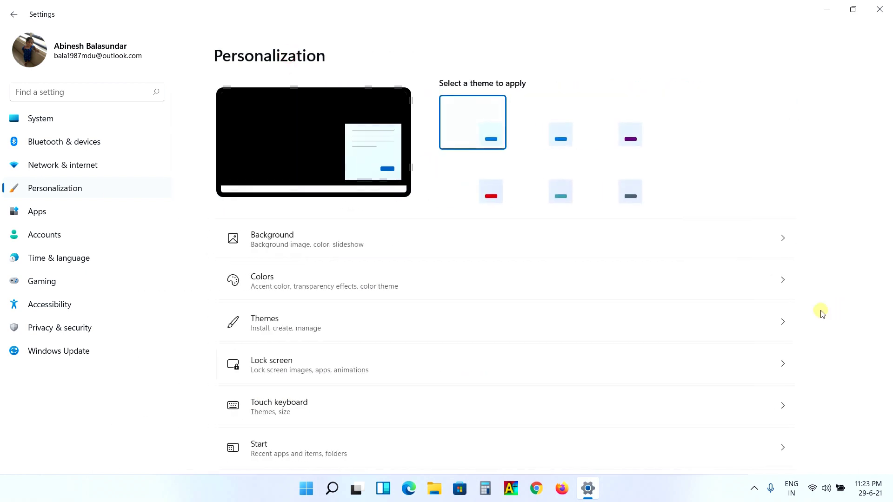
scroll(610, 349, "down", 3)
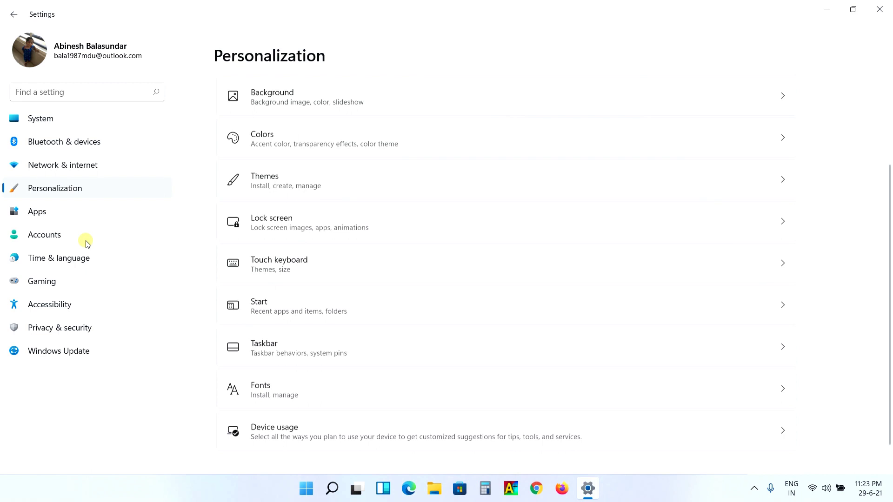
Step: Open the Apps settings, review the Apps & features and Default apps pages, and return to the Apps page
left_click(49, 218)
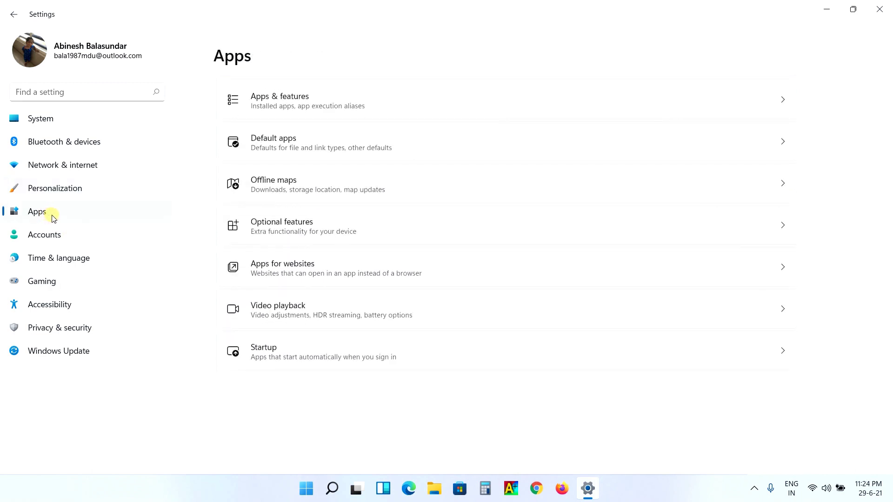
left_click(565, 110)
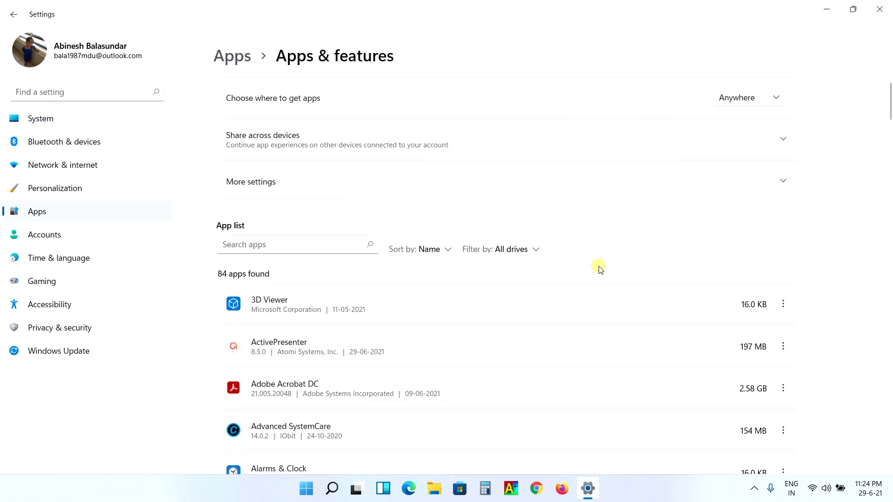
scroll(597, 267, "down", 3)
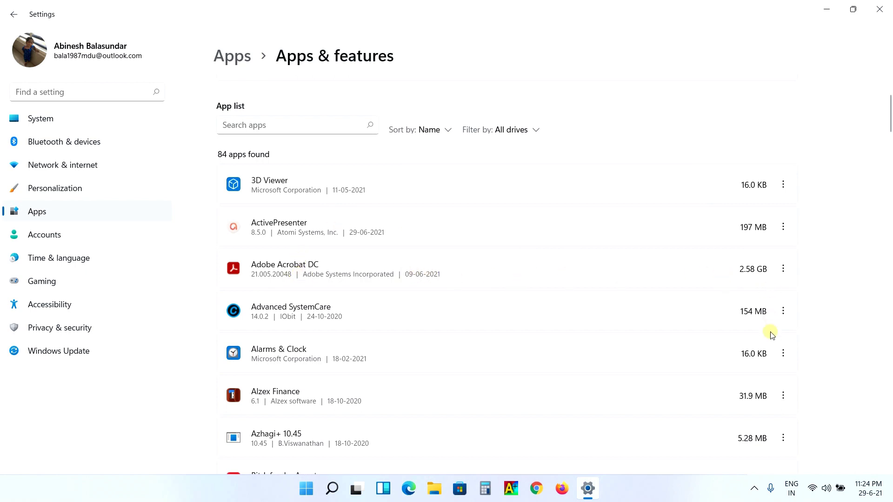
left_click(234, 56)
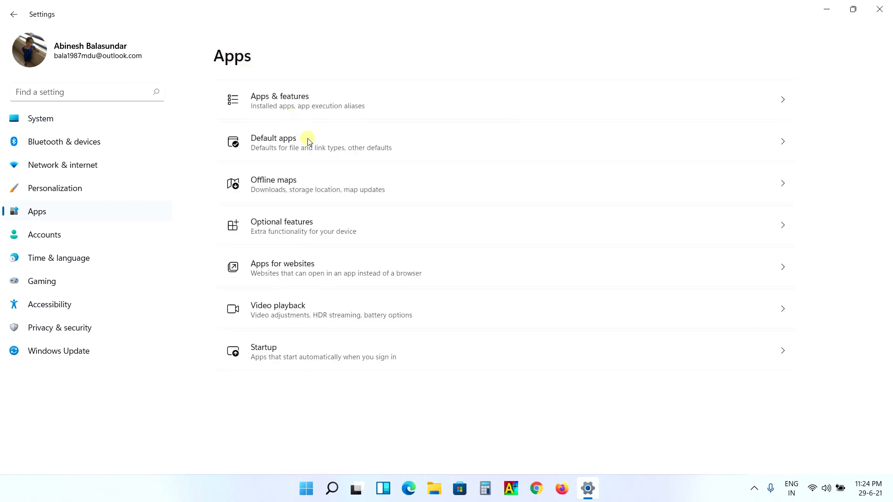
left_click(351, 148)
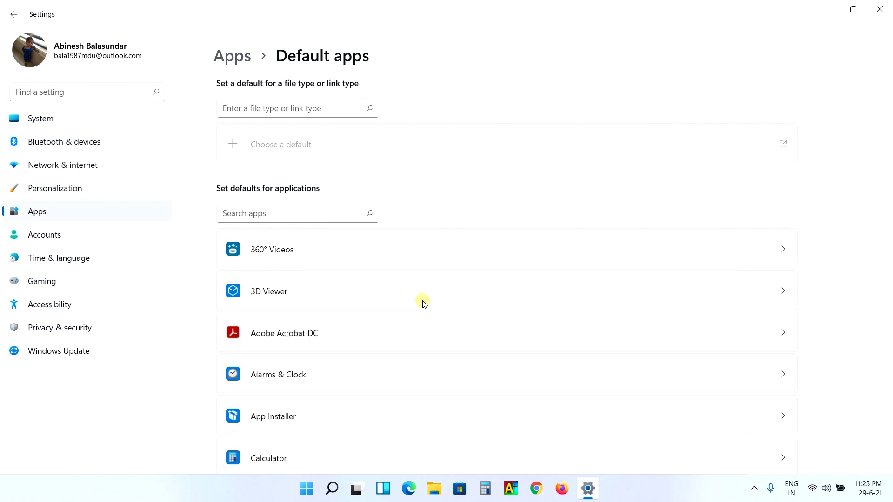
left_click(223, 57)
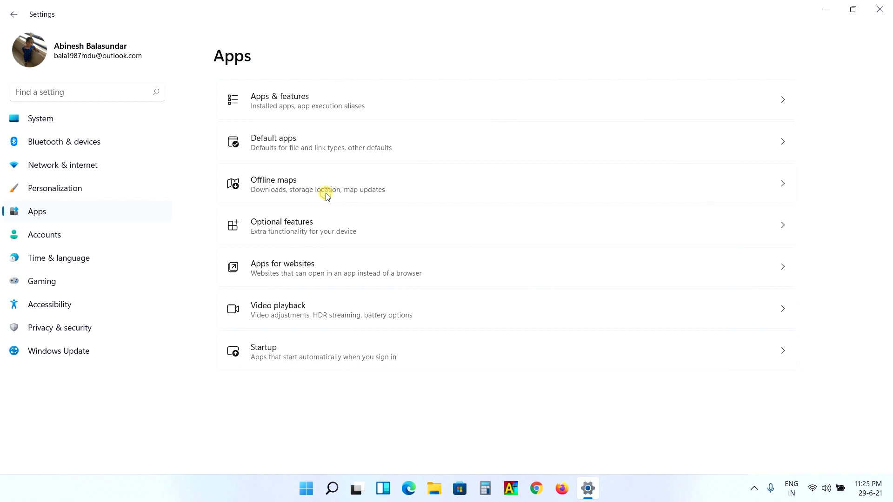
Step: Review the Offline maps options and the list of Startup apps under the Apps settings
left_click(440, 204)
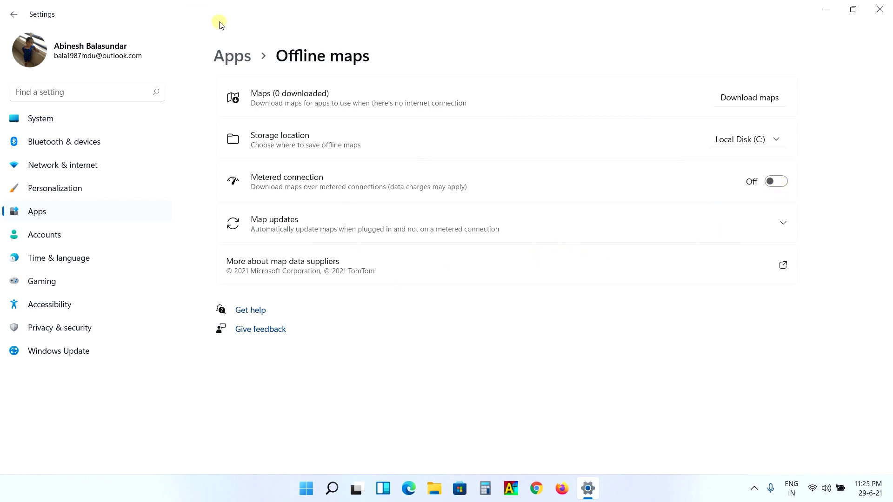
left_click(230, 56)
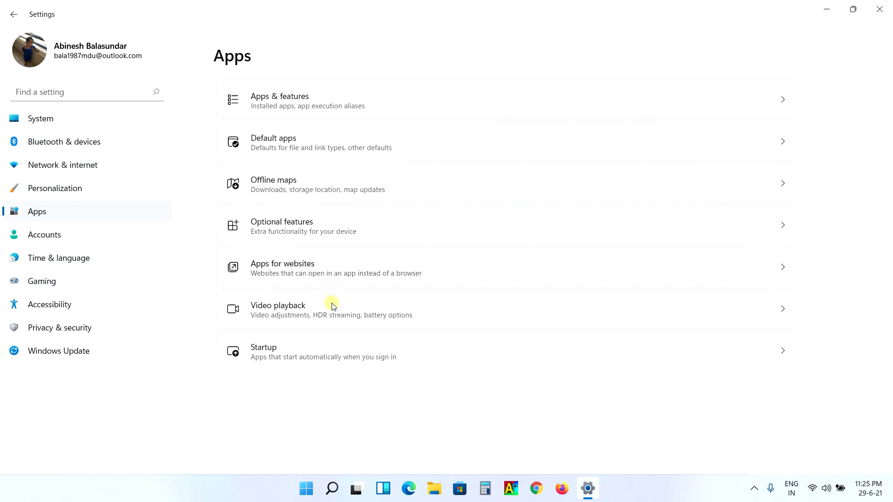
left_click(328, 356)
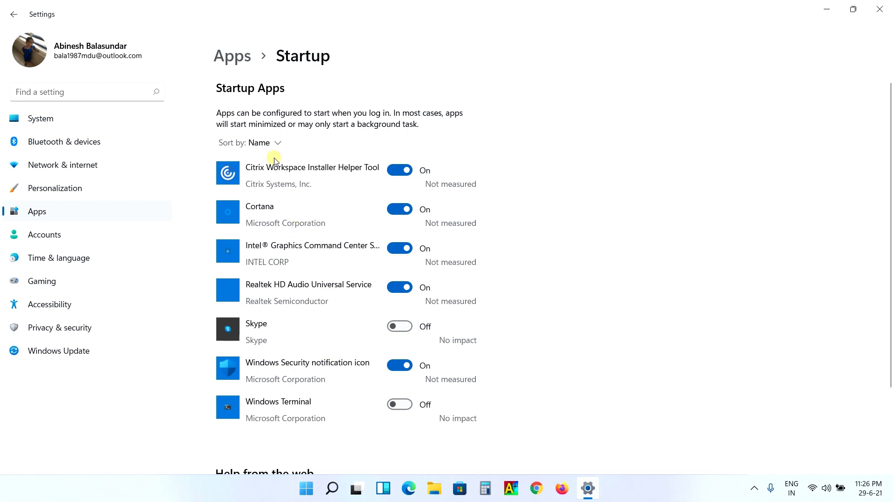
left_click(226, 48)
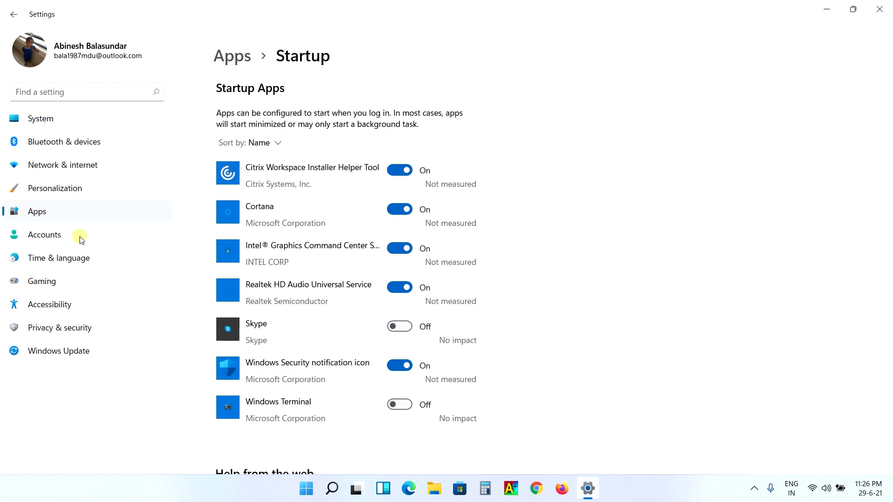
Step: Open the Accounts settings and review the Windows backup options for remembering apps and preferences
left_click(57, 235)
left_click(45, 234)
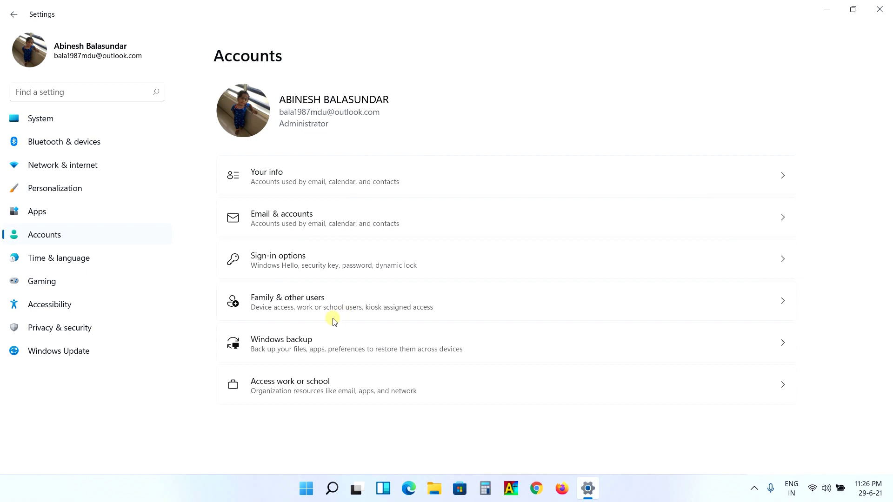
left_click(336, 343)
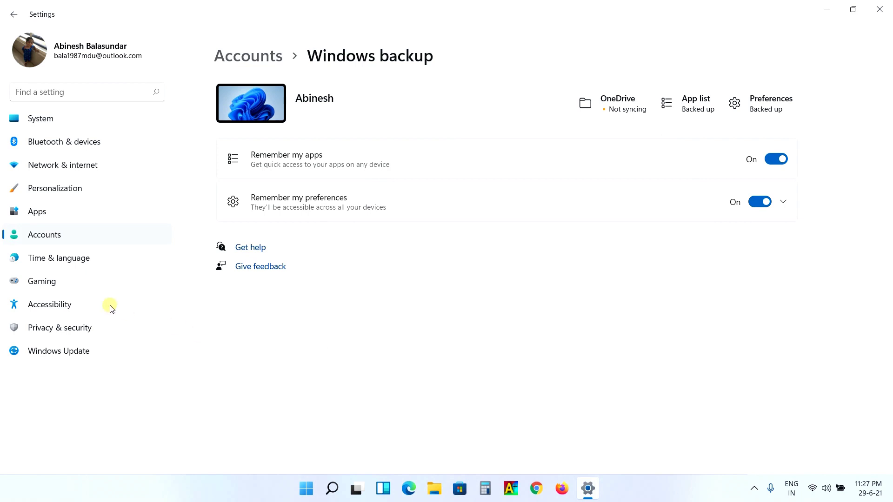
Step: Open the Time & language settings, review the Date & time options, and return to the Time & language page
left_click(81, 263)
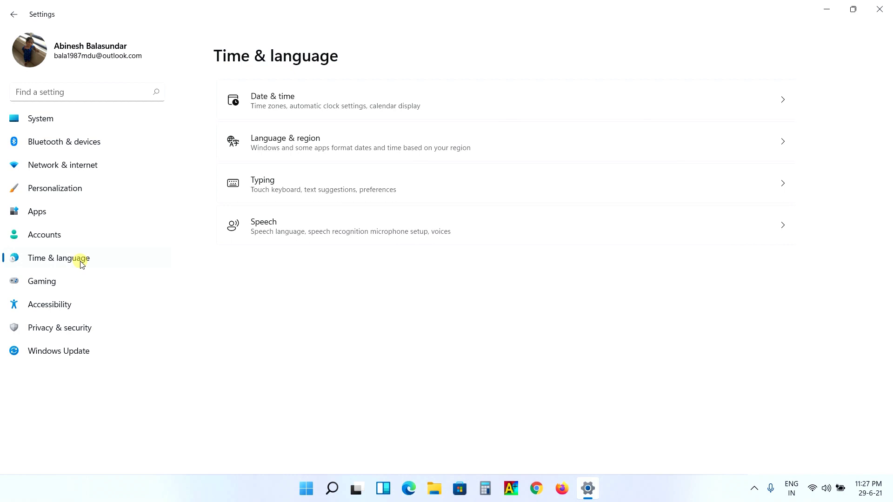
left_click(494, 95)
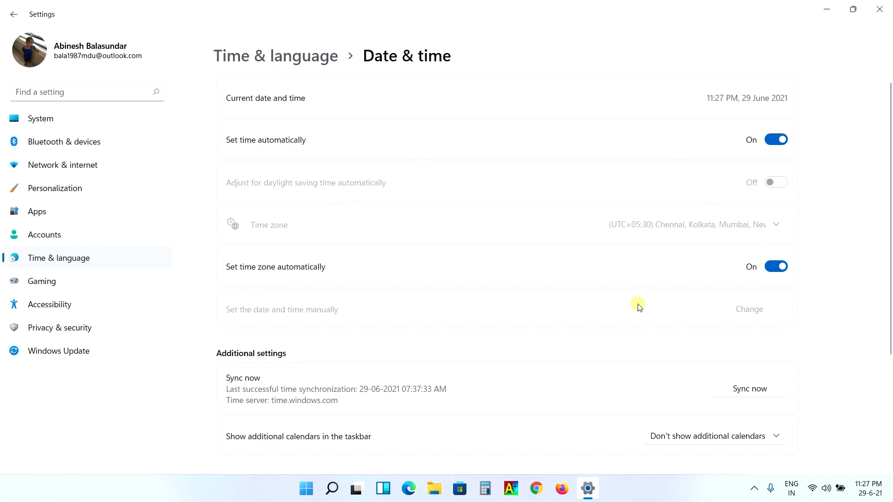
left_click(289, 58)
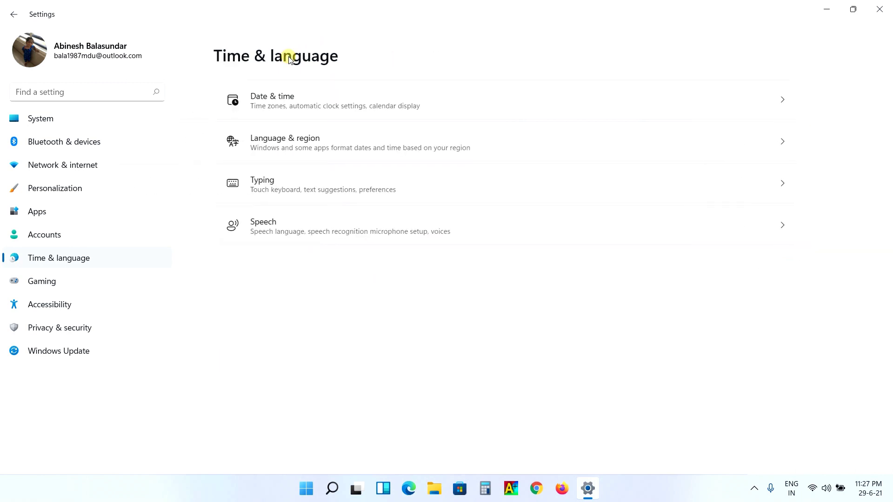
Step: Review the display language, preferred languages and region options under Language & region, and return to the Time & language page
left_click(320, 146)
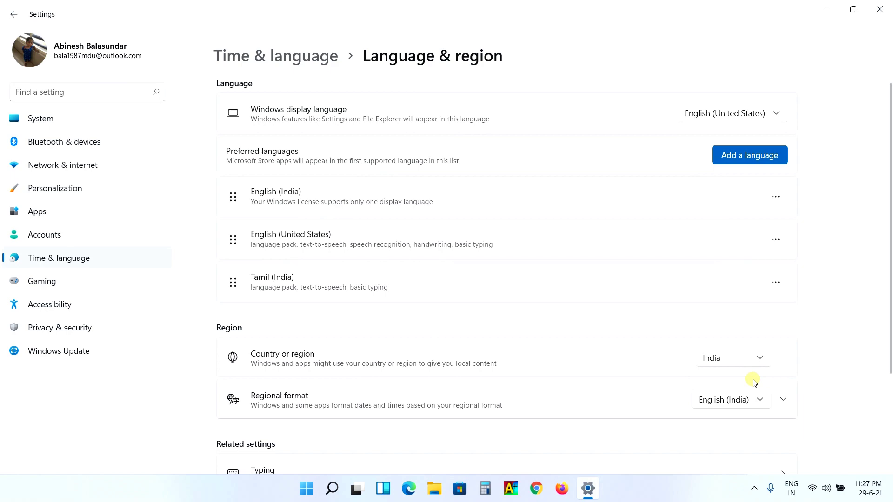
scroll(642, 399, "down", 3)
scroll(604, 377, "up", 2)
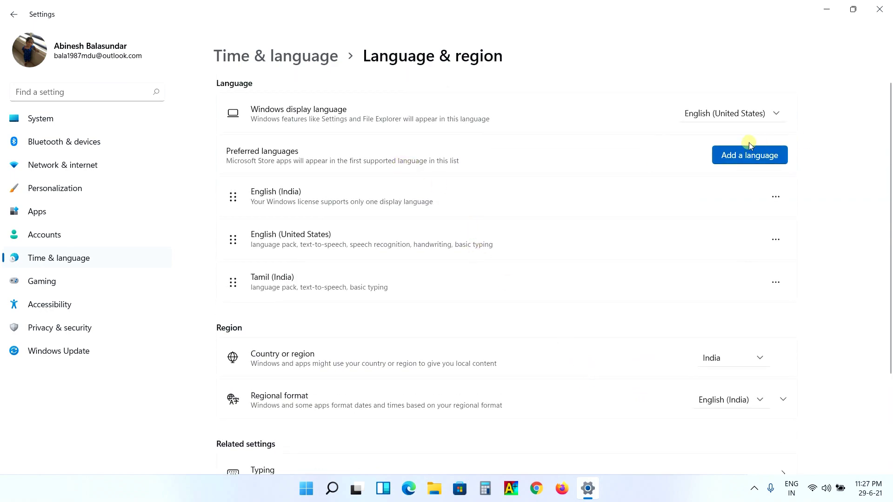
left_click(297, 56)
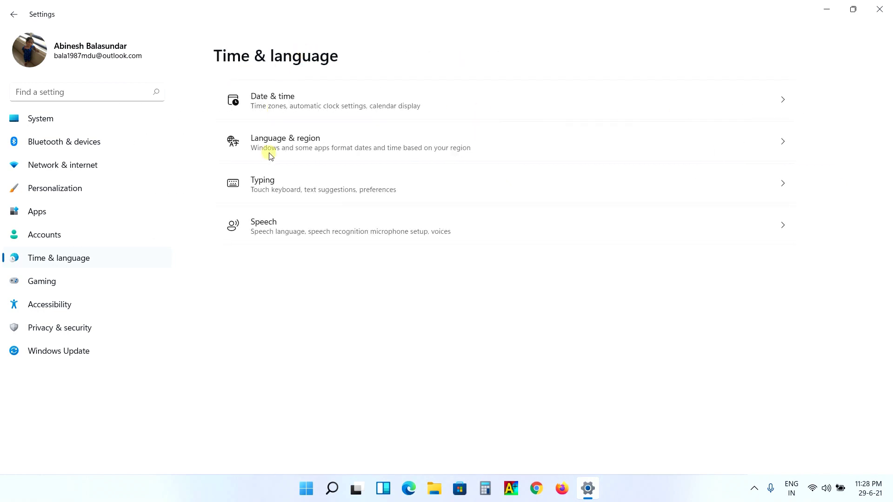
Step: Review the text suggestion, spelling and related options in the Typing settings, and return to the Time & language page
left_click(272, 187)
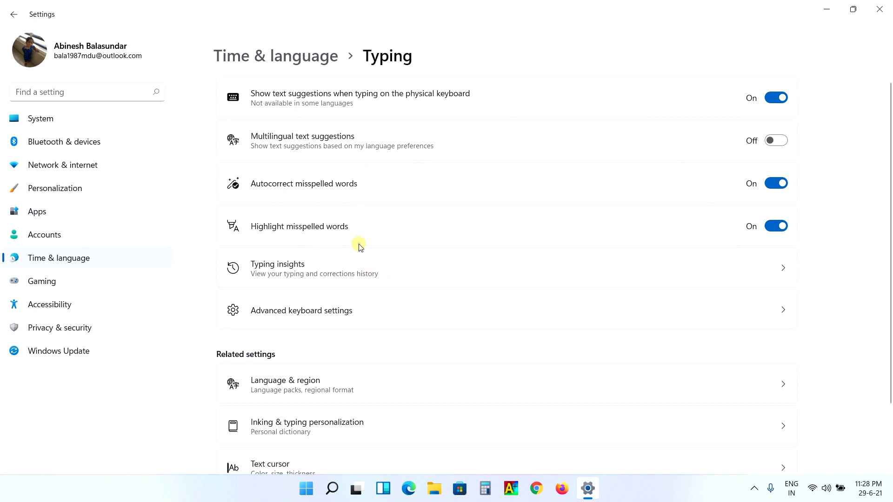
scroll(418, 233, "down", 2)
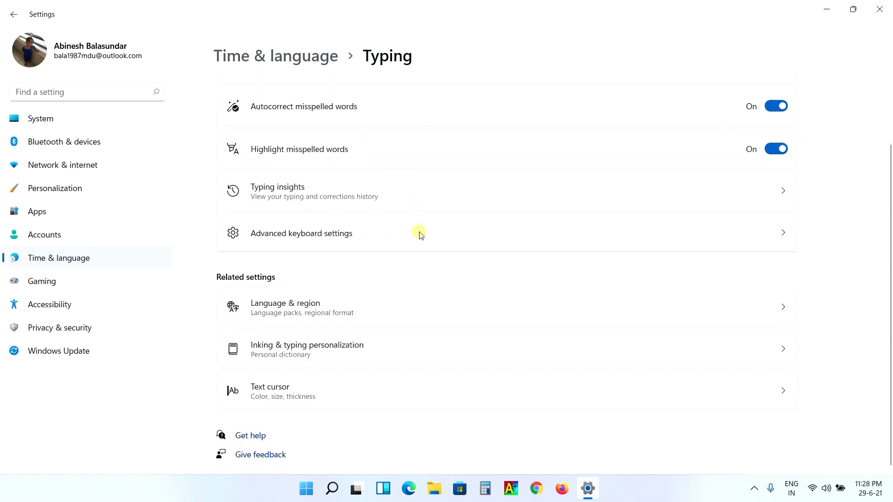
scroll(398, 387, "up", 2)
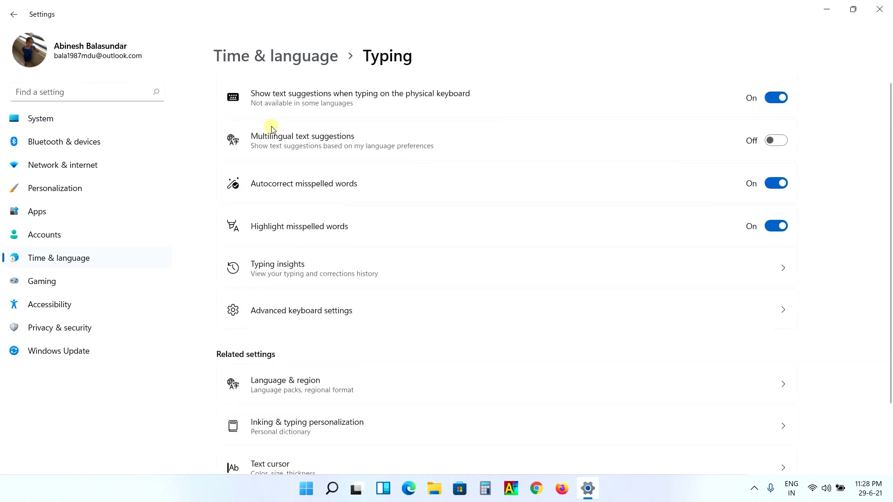
left_click(286, 56)
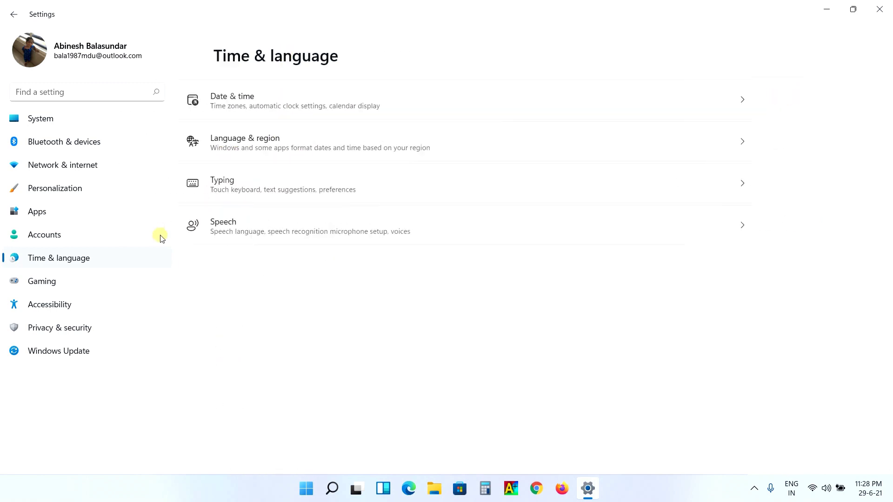
Step: Open the Gaming settings, review the Xbox Game Bar options, and return to the Gaming page
left_click(65, 283)
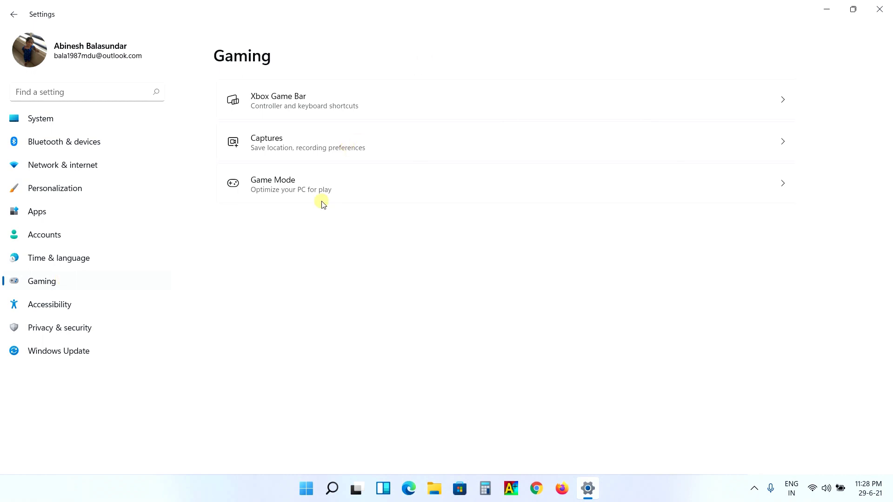
left_click(369, 104)
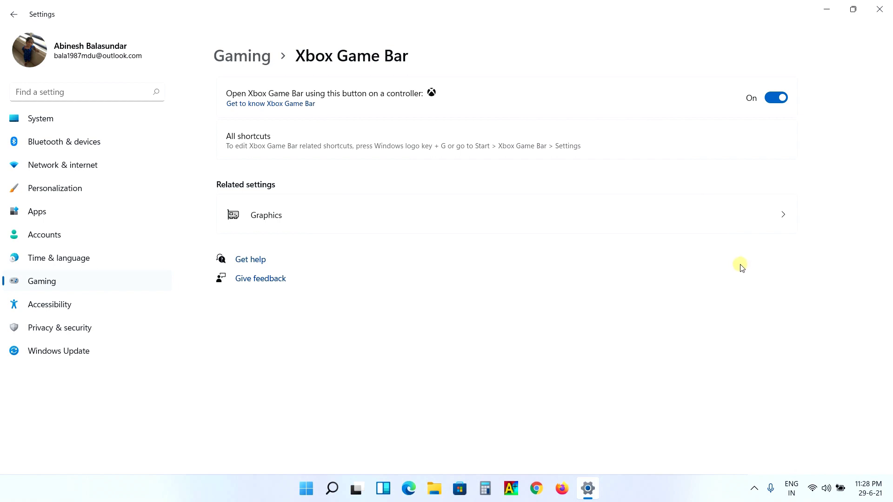
left_click(251, 58)
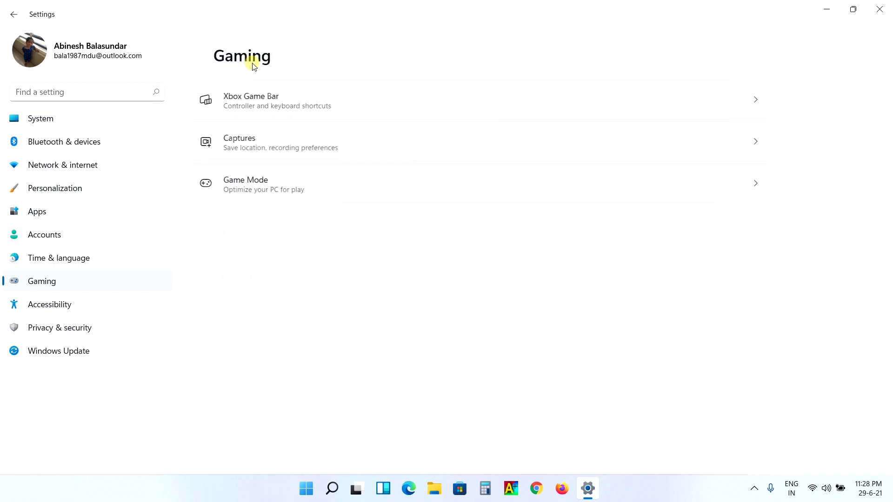
Step: Review the Captures recording preferences, including the video quality choices, and open the Game Mode settings under Gaming
left_click(354, 143)
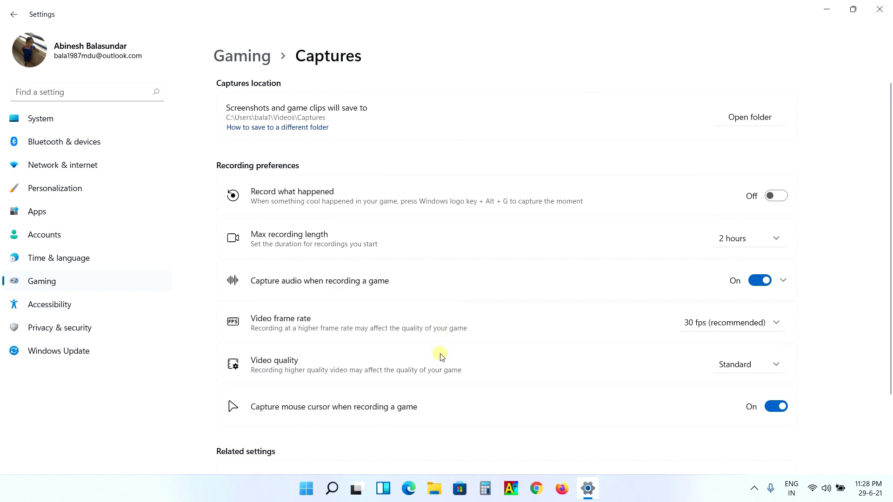
left_click(782, 367)
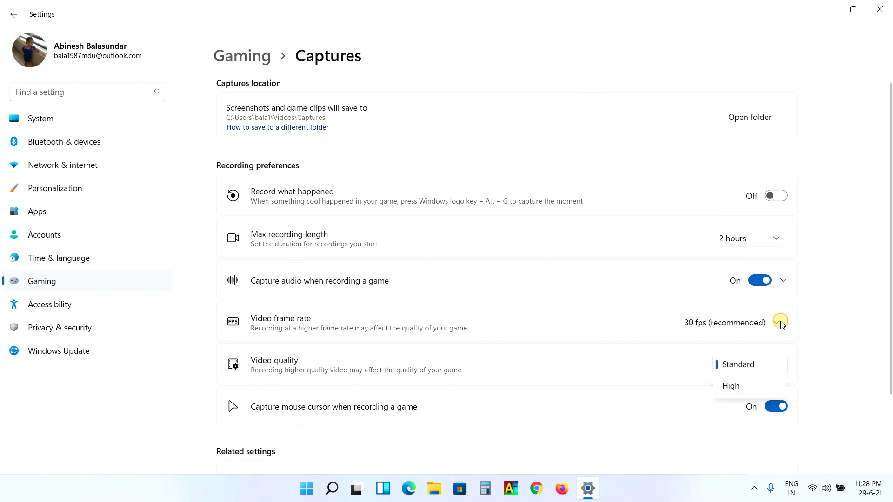
left_click(812, 324)
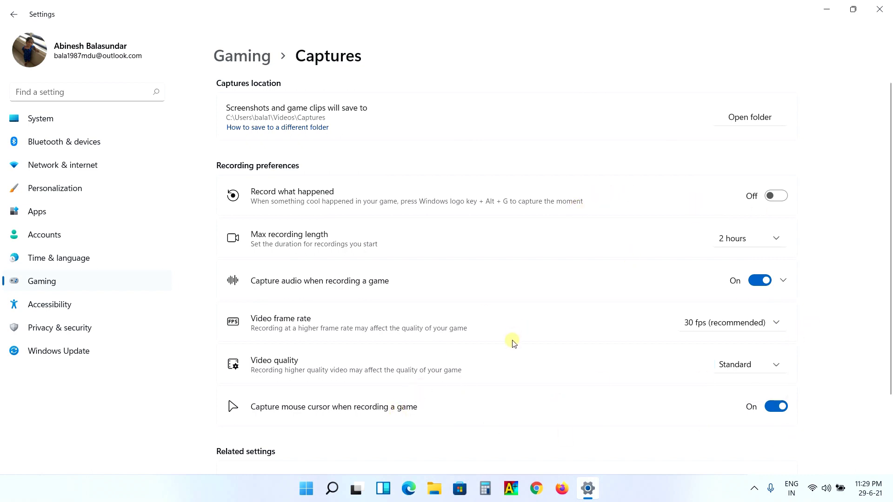
left_click(256, 62)
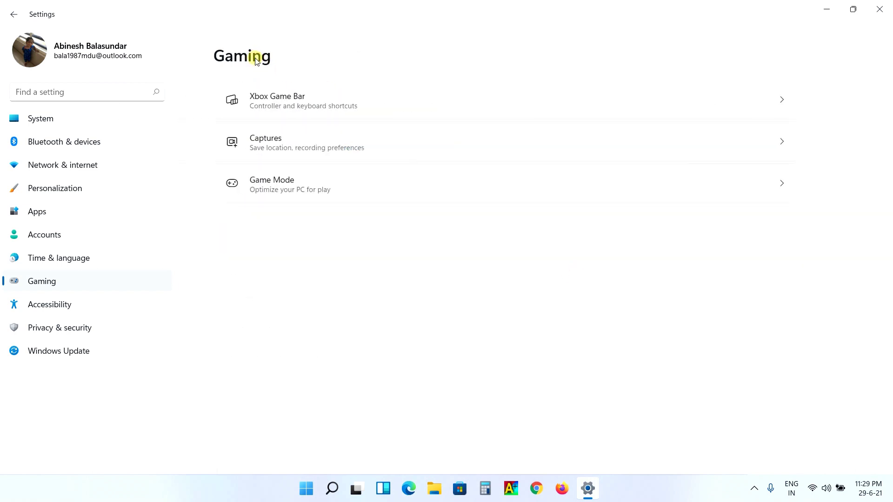
left_click(335, 191)
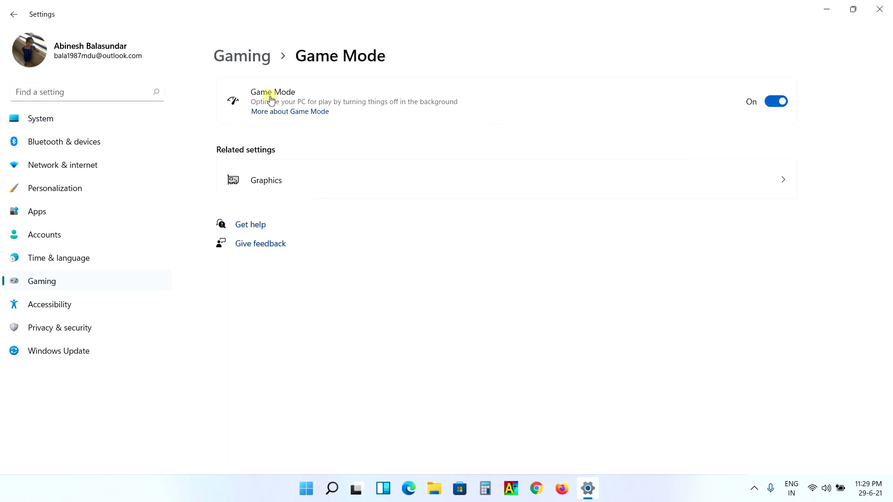
Step: Open the Accessibility settings and review the Vision, Hearing and Interaction options through Eye control
left_click(88, 309)
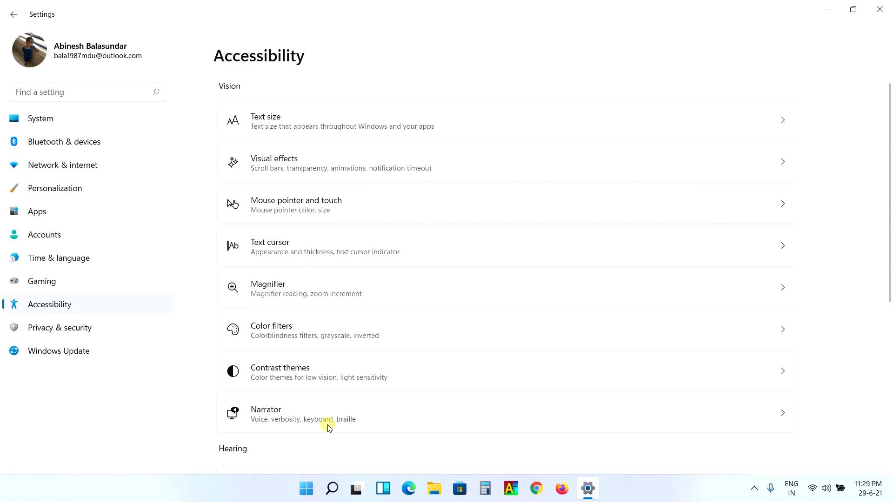
scroll(330, 428, "down", 3)
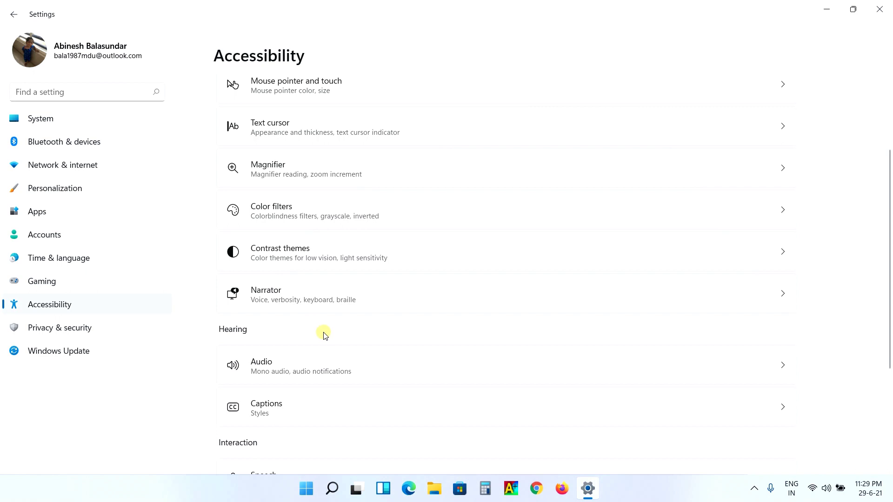
scroll(323, 333, "up", 2)
scroll(318, 344, "down", 4)
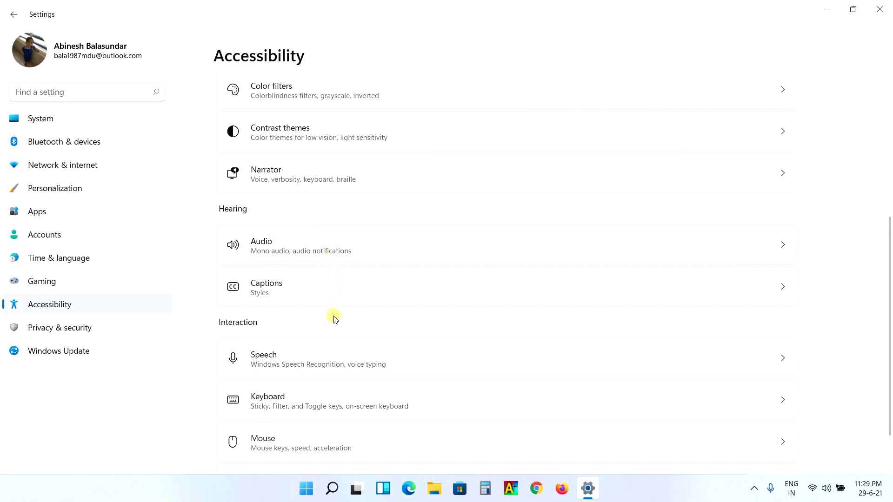
scroll(335, 318, "down", 1)
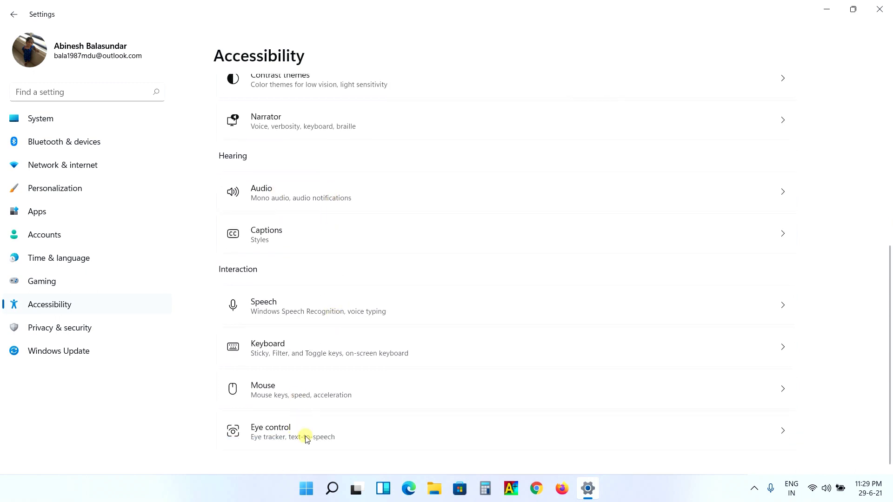
Step: Open the Privacy & security settings and review the Security, Windows permissions and App permissions entries
left_click(95, 329)
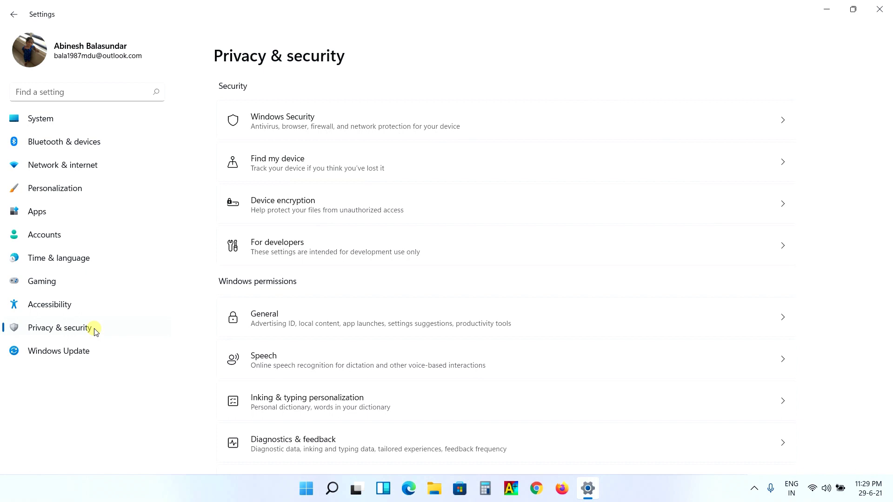
left_click(371, 138)
scroll(374, 395, "down", 3)
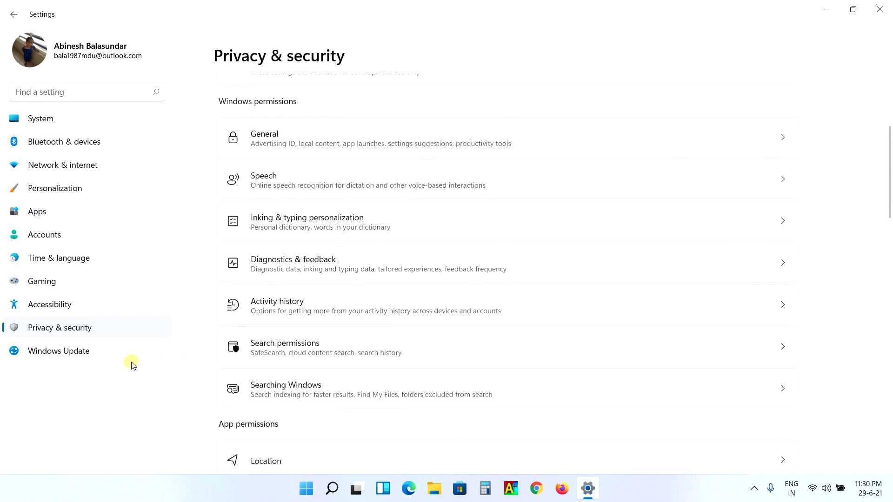
scroll(392, 395, "down", 2)
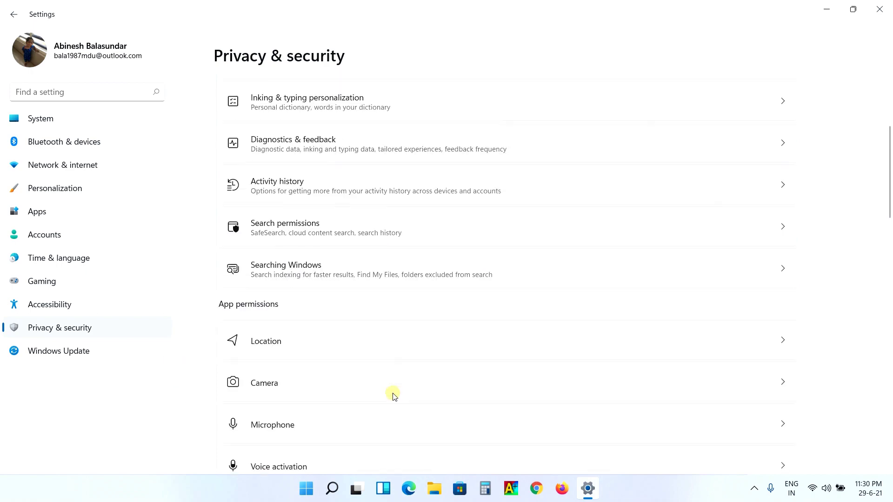
scroll(393, 395, "down", 2)
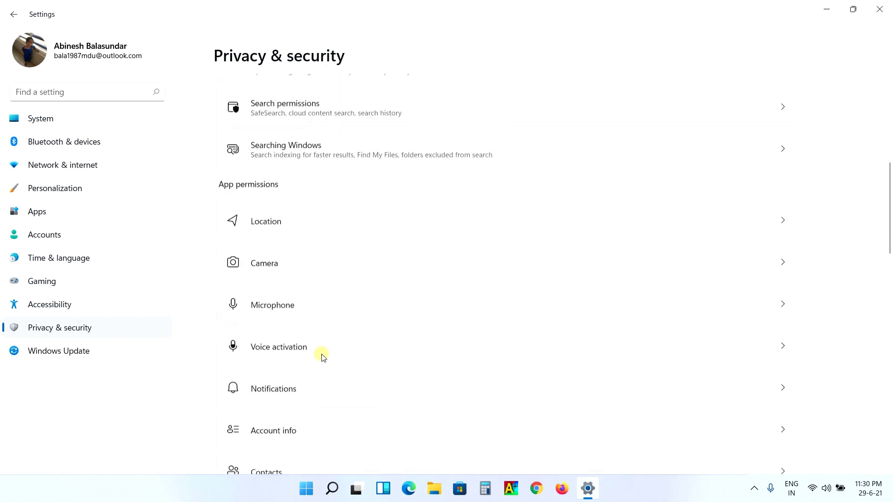
scroll(322, 359, "down", 3)
scroll(322, 358, "down", 8)
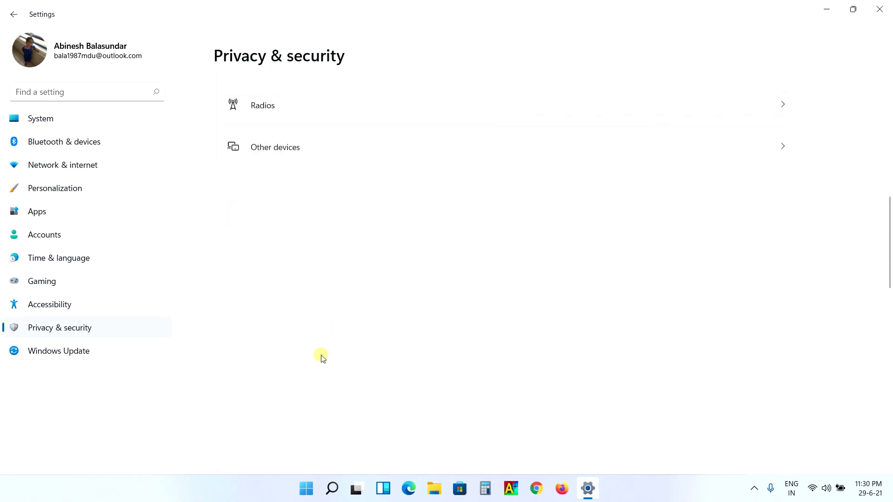
Step: Check for updates in Windows Update and review the update history, closing Settings when done
left_click(103, 352)
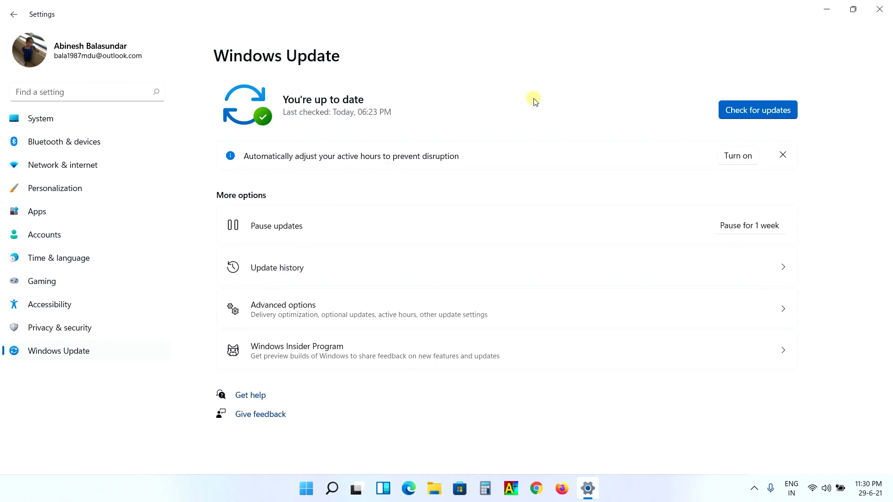
left_click(740, 109)
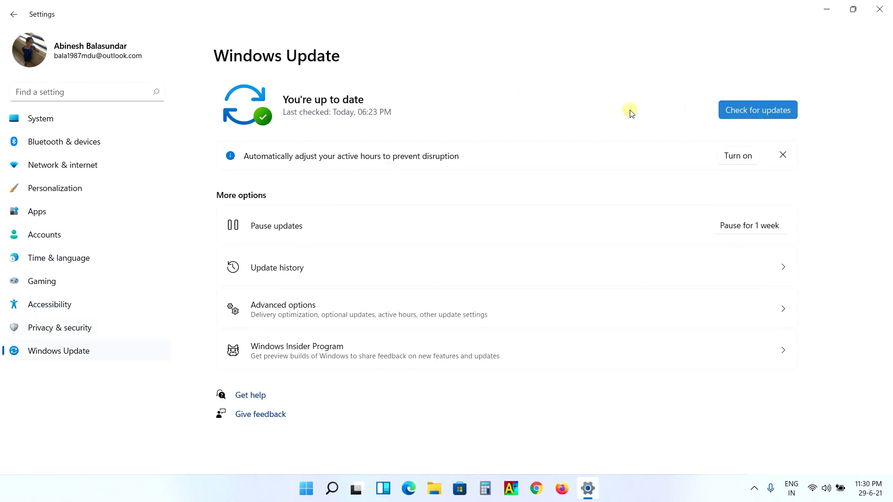
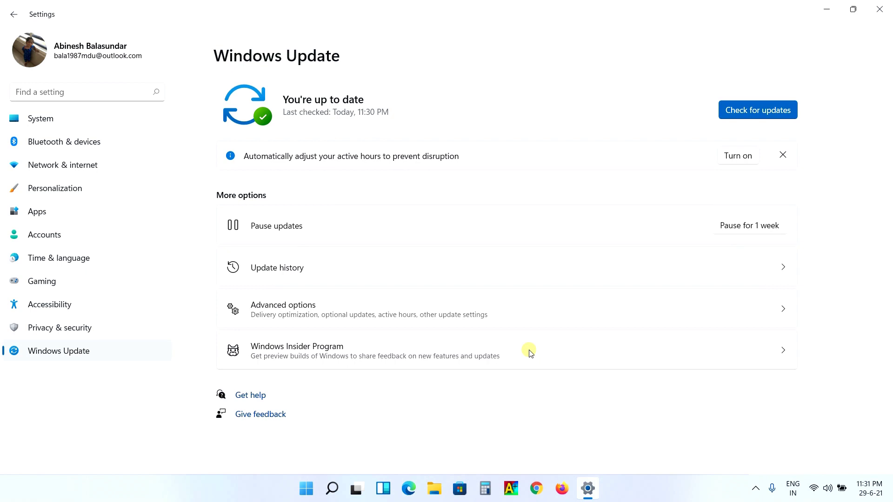
left_click(365, 269)
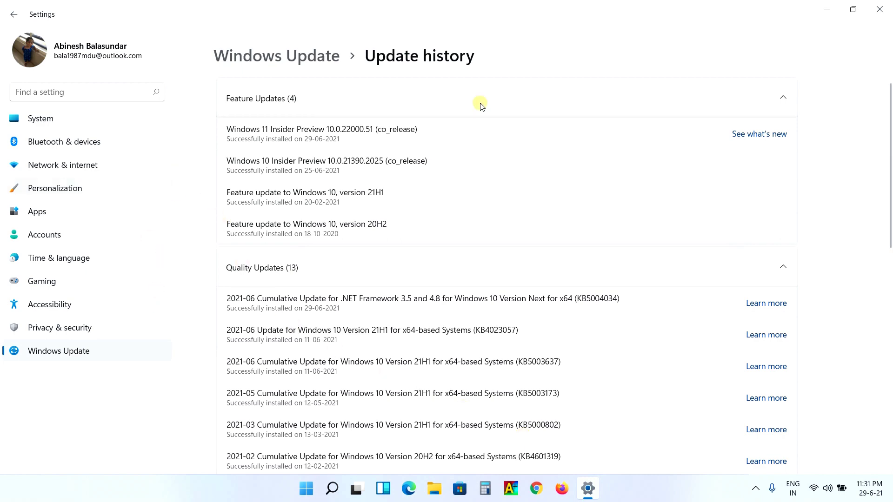
left_click(874, 13)
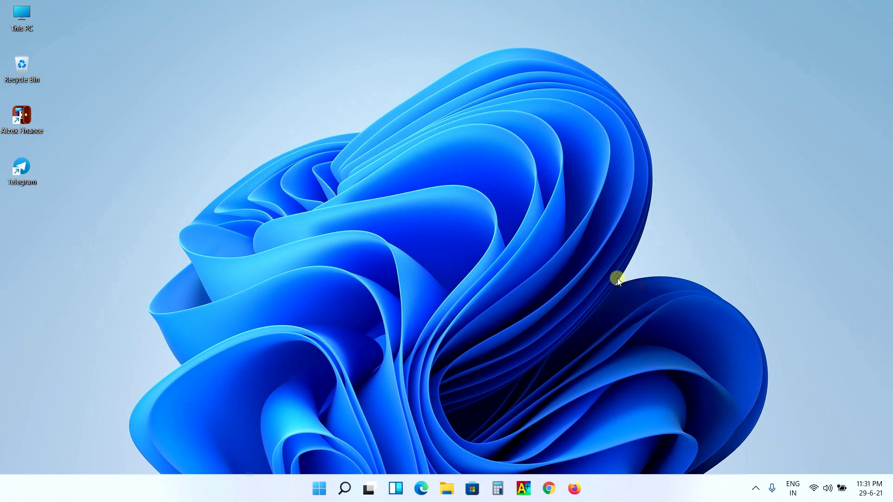
Step: Open the Start menu and view its power options, including Restart
left_click(319, 489)
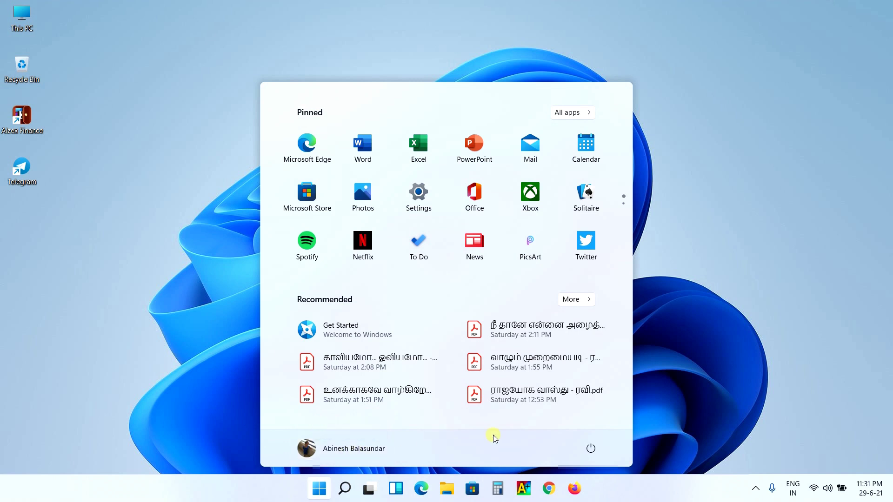
left_click(591, 453)
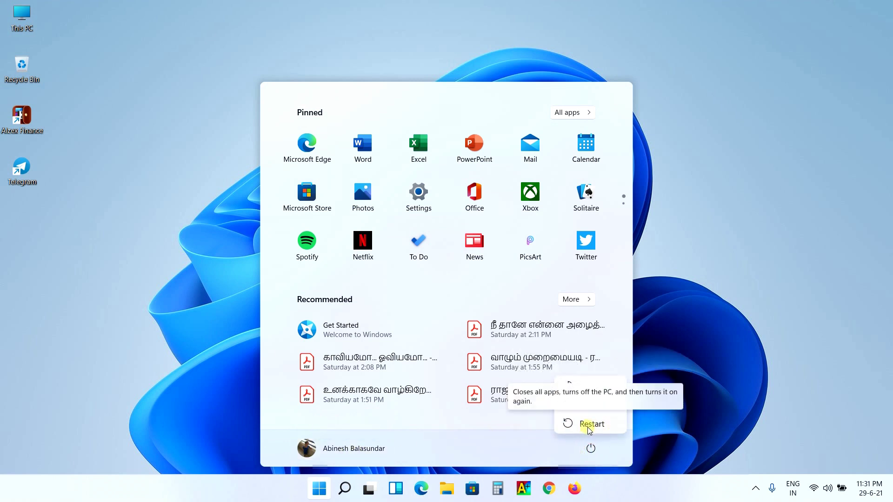
left_click(566, 115)
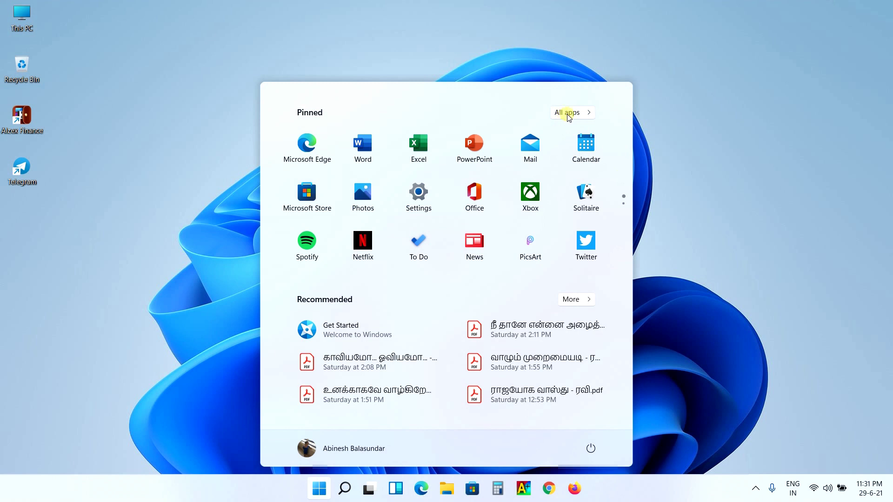
Step: Browse the All apps list in the Start menu, return to the pinned apps, and close the Start menu
left_click(568, 115)
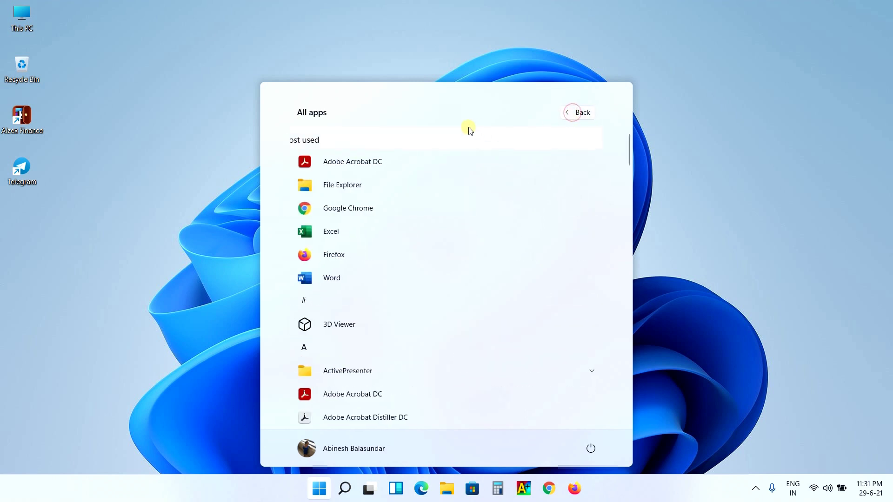
scroll(465, 235, "down", 6)
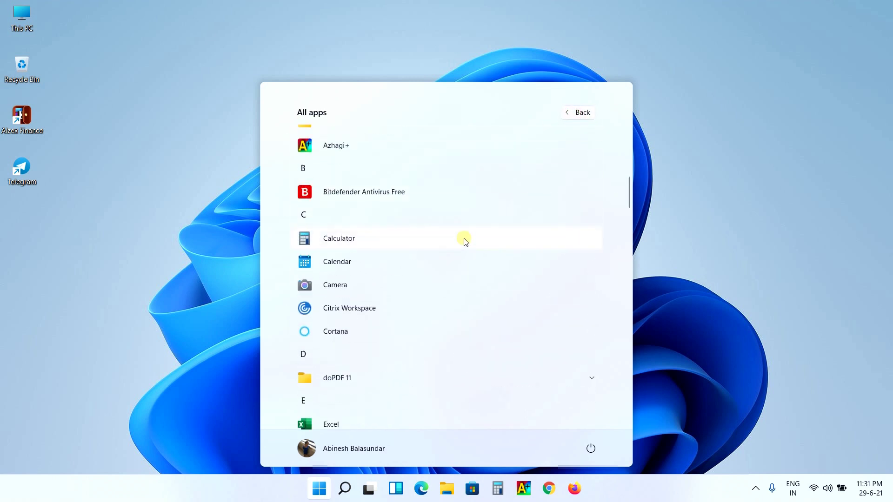
scroll(463, 239, "down", 3)
scroll(442, 237, "down", 12)
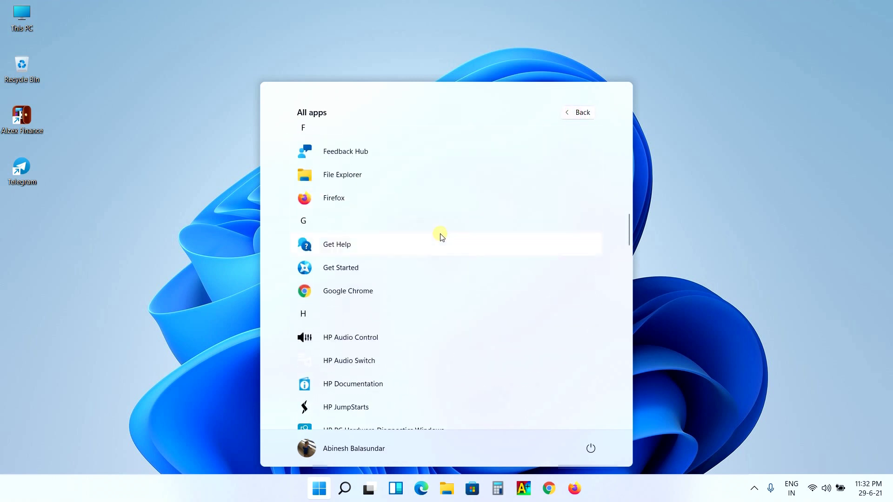
scroll(428, 232, "down", 10)
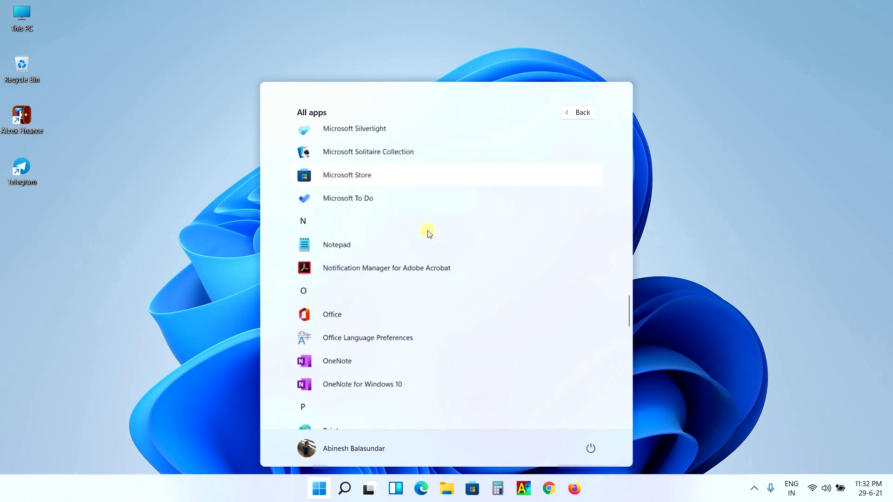
left_click(578, 113)
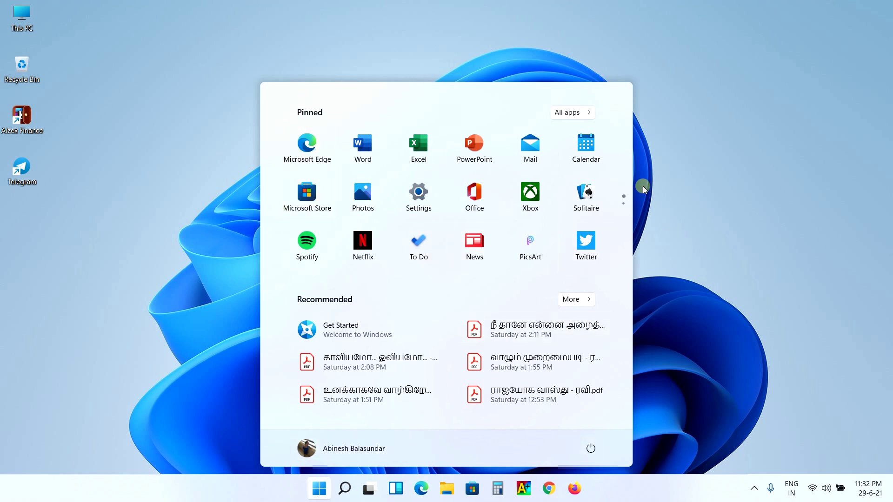
left_click(647, 379)
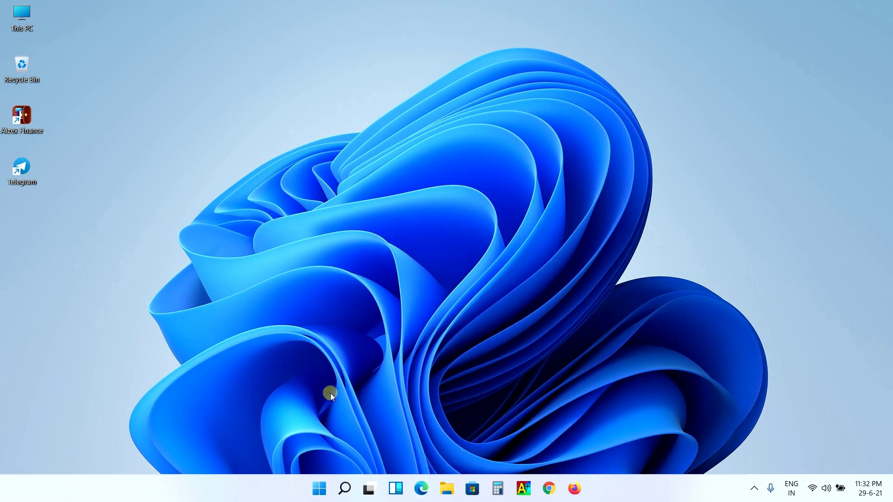
Step: Search Windows for Power Automate and open the app
mouse_move(344, 491)
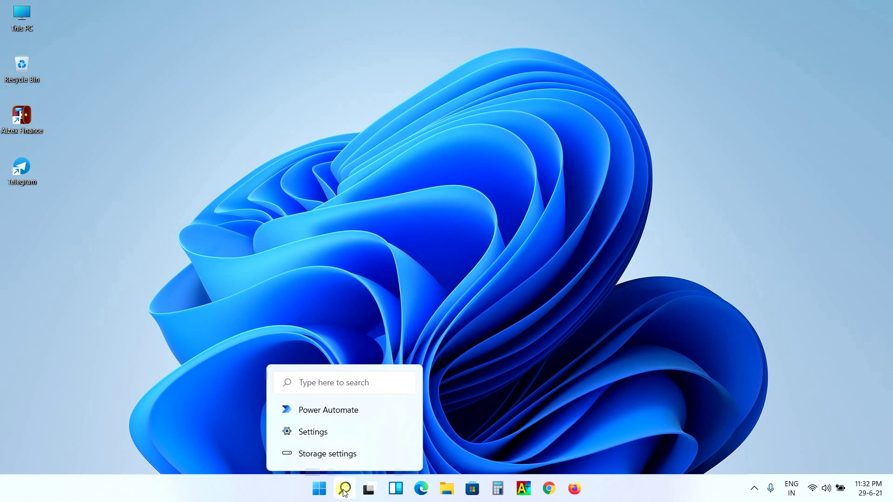
left_click(344, 491)
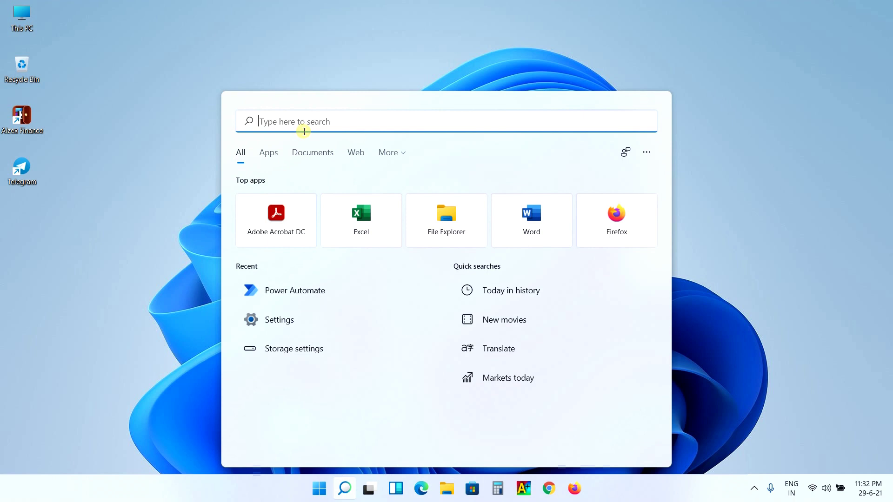
type("Power")
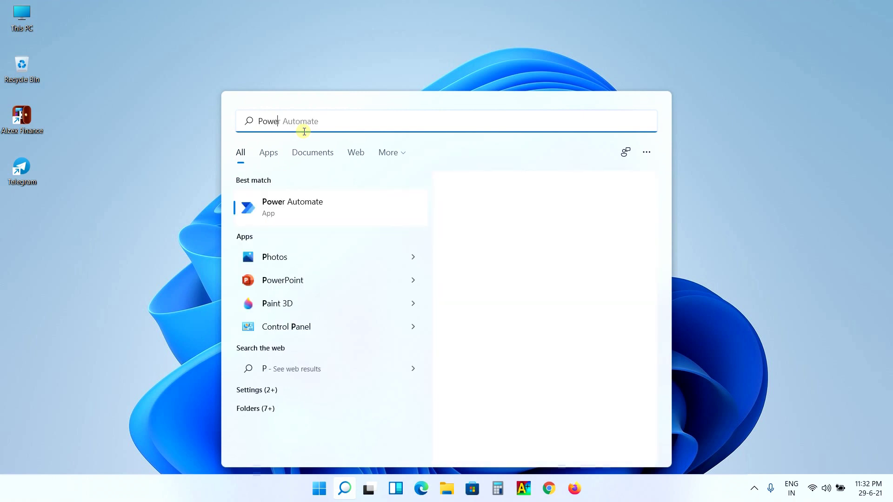
type(" uto")
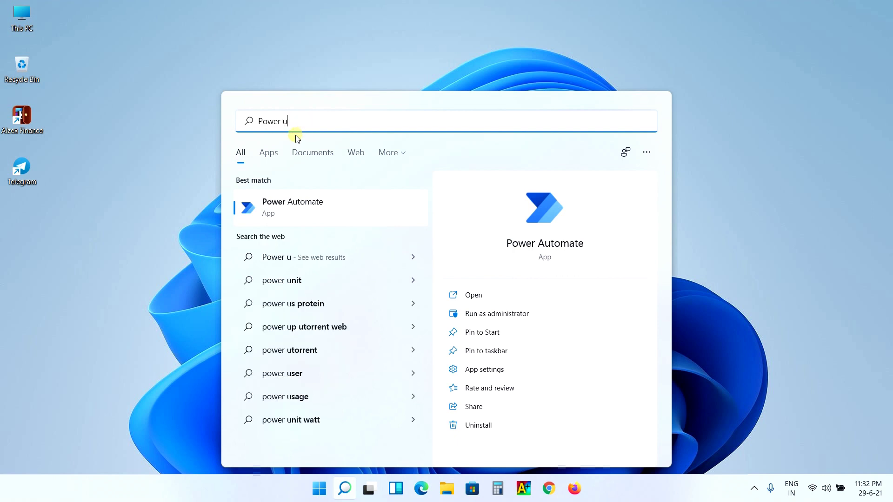
key("BackSpace")
key("BackSpace")
key("BackSpace")
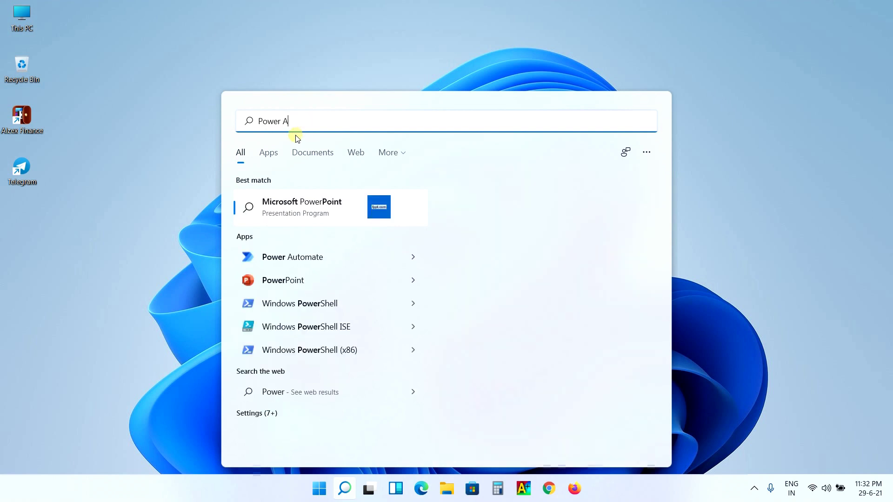
type("Automate")
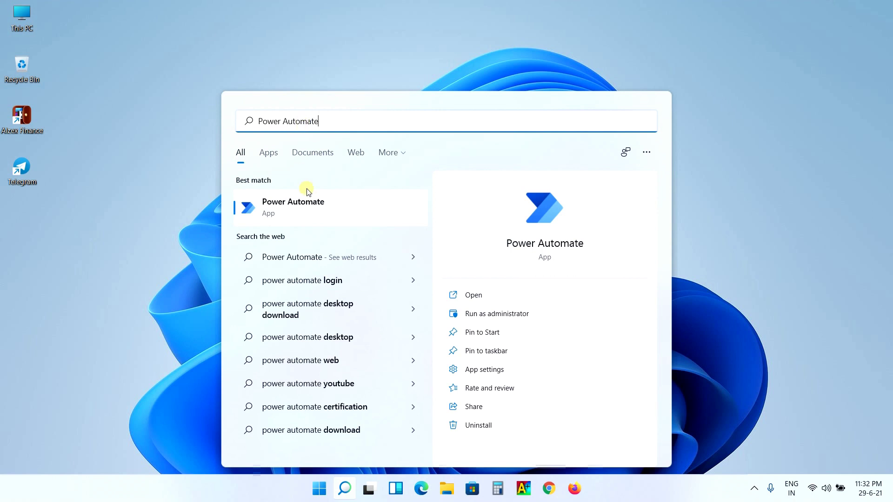
left_click(302, 202)
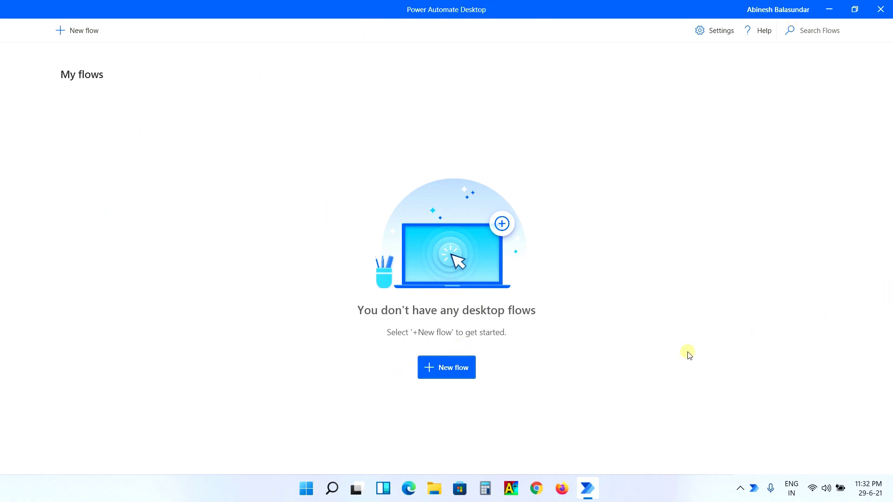
Step: Create a new desktop flow named Test Demo
left_click(464, 374)
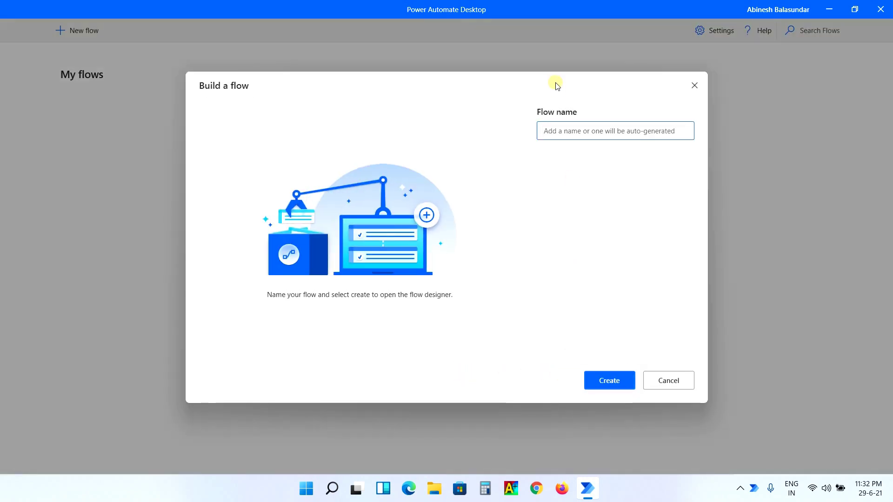
left_click(562, 132)
type("Test De")
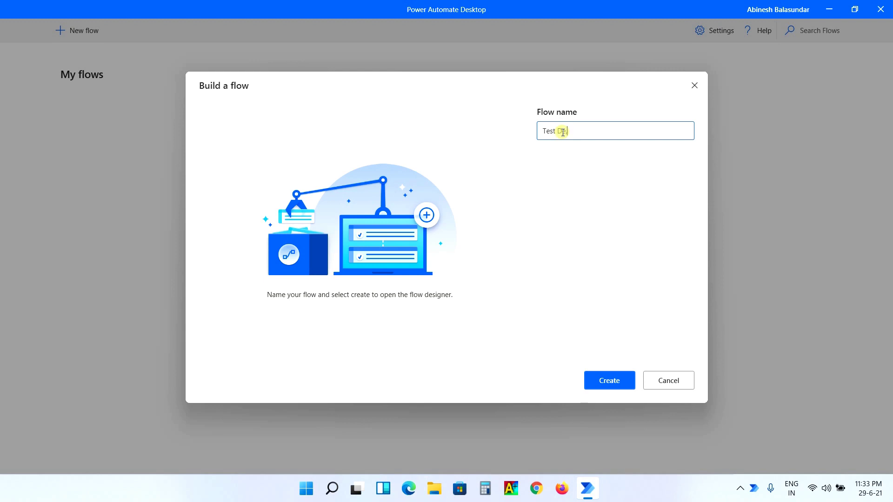
type("p")
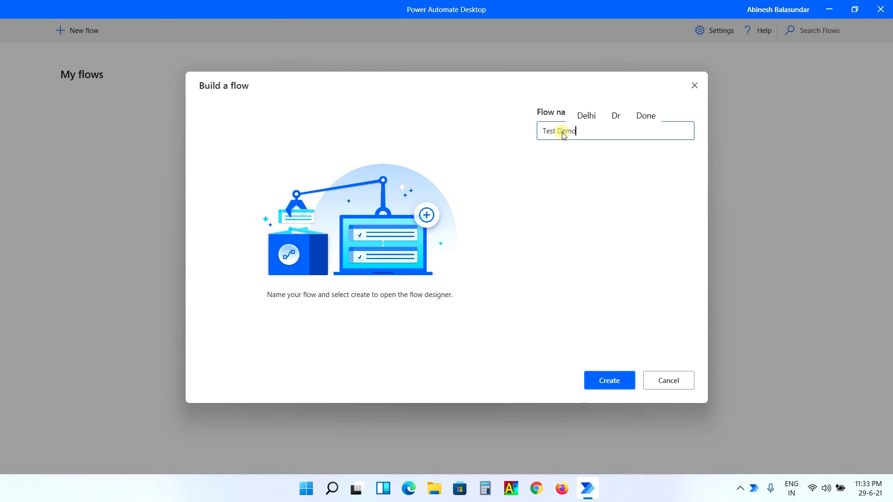
type("emo")
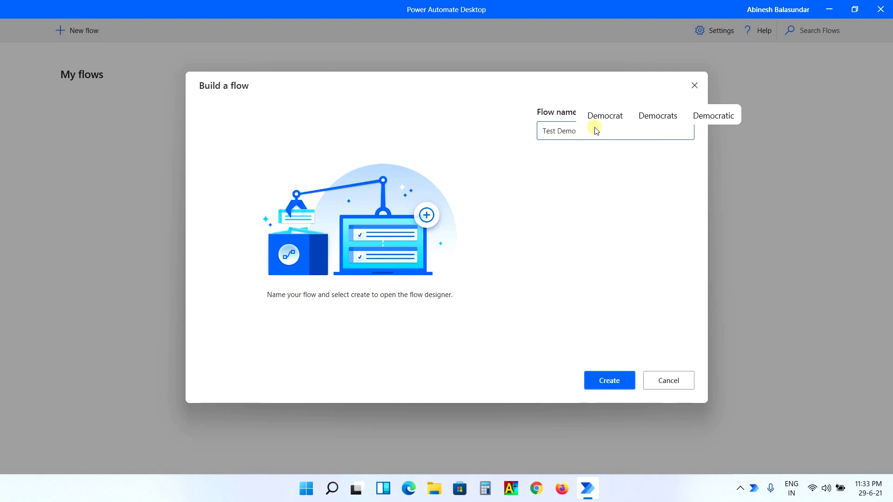
left_click(612, 380)
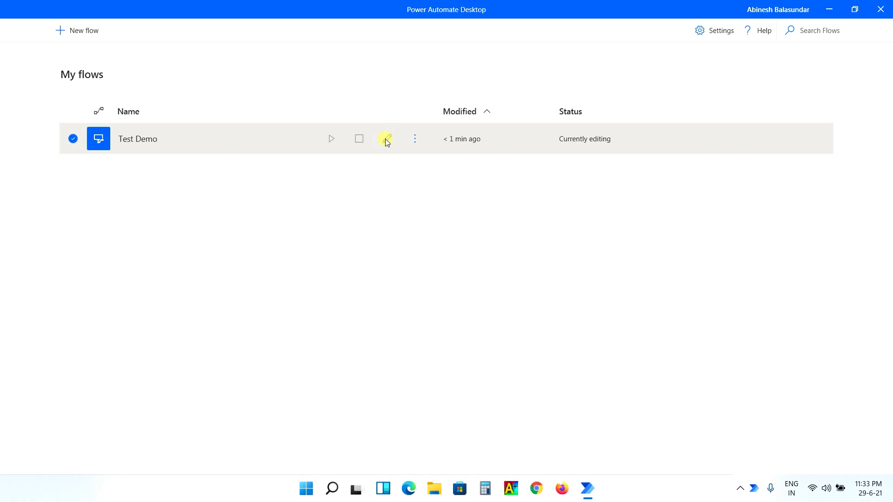
Step: Review the run, edit, rename and delete options offered for the Test Demo flow in My flows
left_click(416, 139)
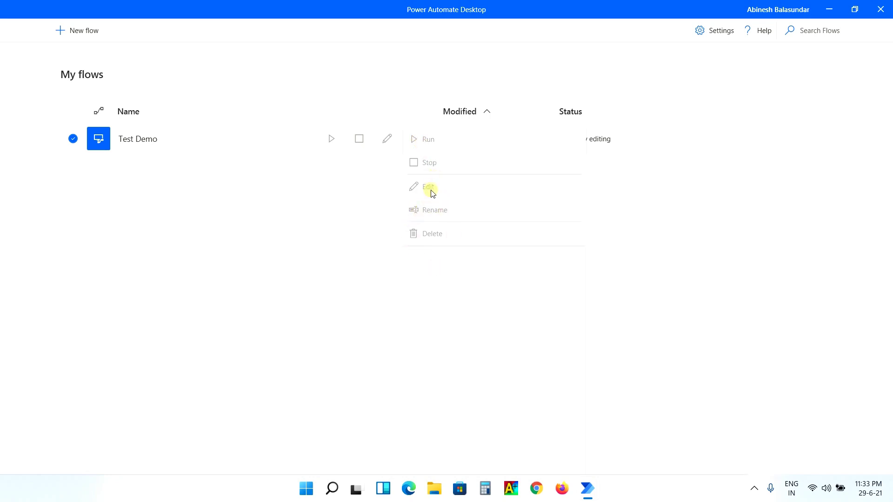
left_click(648, 182)
double_click(594, 138)
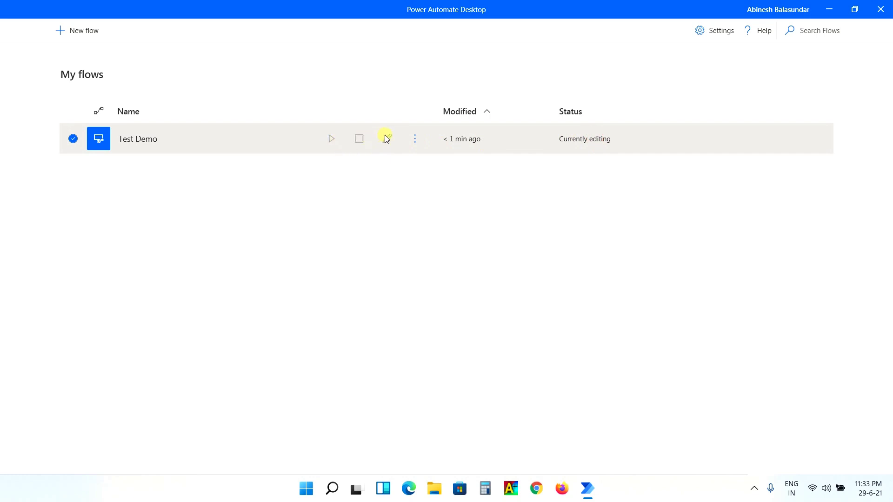
left_click(415, 138)
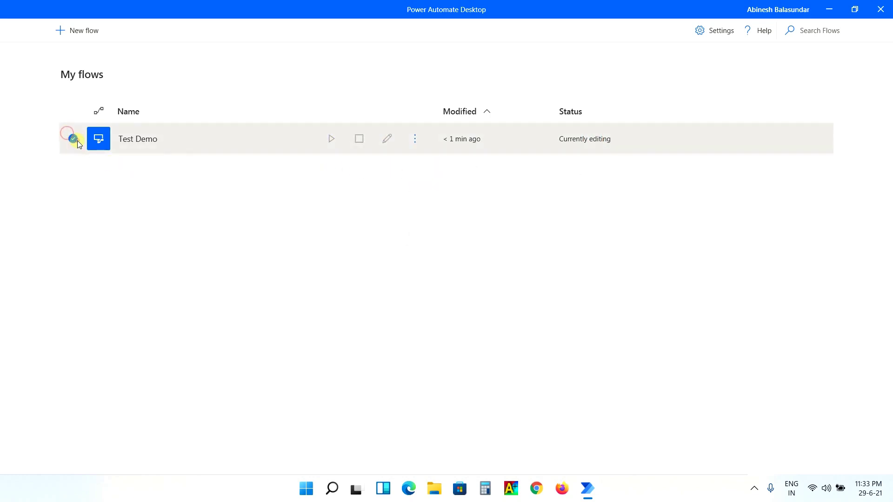
right_click(107, 139)
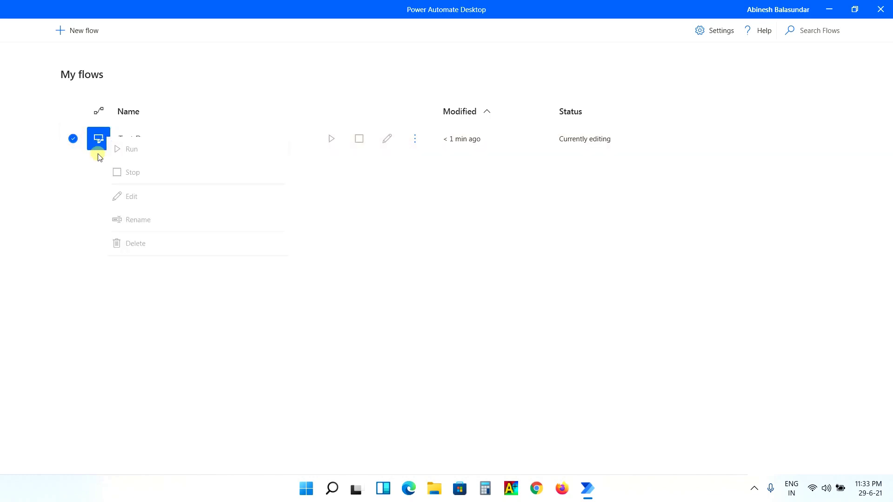
left_click(573, 140)
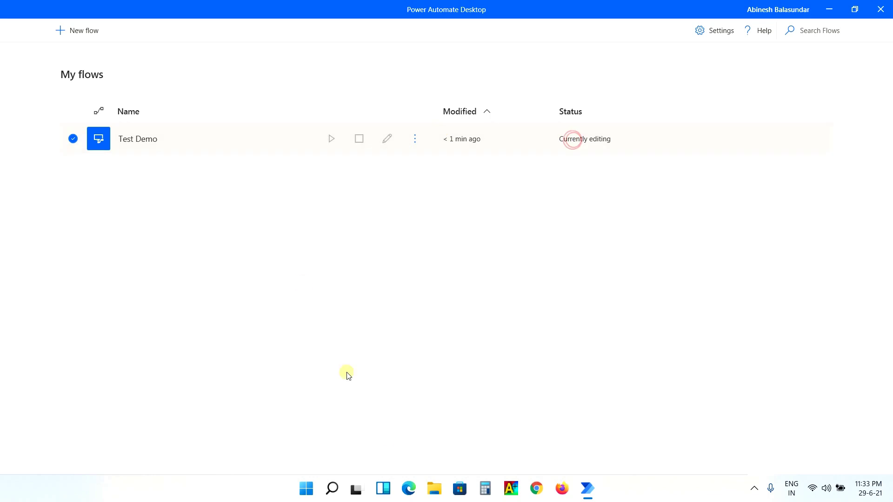
Step: Switch to the Test Demo flow designer window and move it higher so more of it is visible
mouse_move(588, 488)
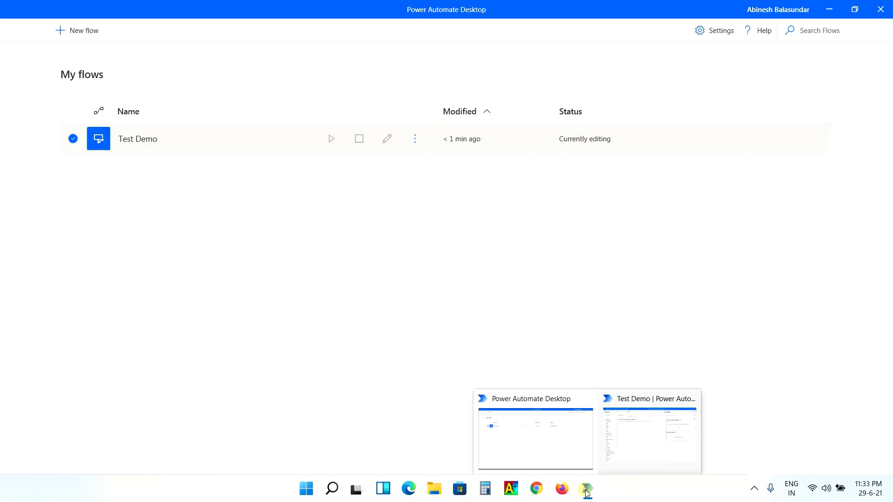
left_click(623, 460)
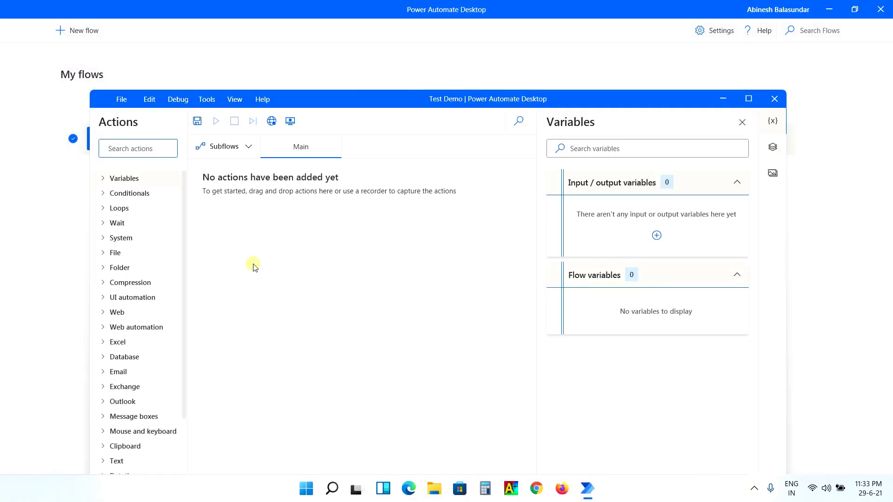
left_click_drag(398, 99, 405, 54)
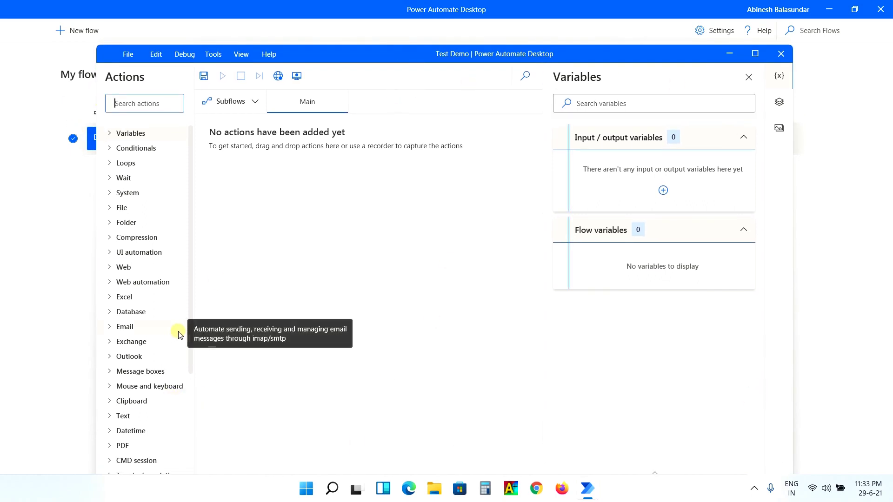
Step: Add a Launch Excel action to the Main subflow, set to start with a blank document and a visible instance
left_click(109, 298)
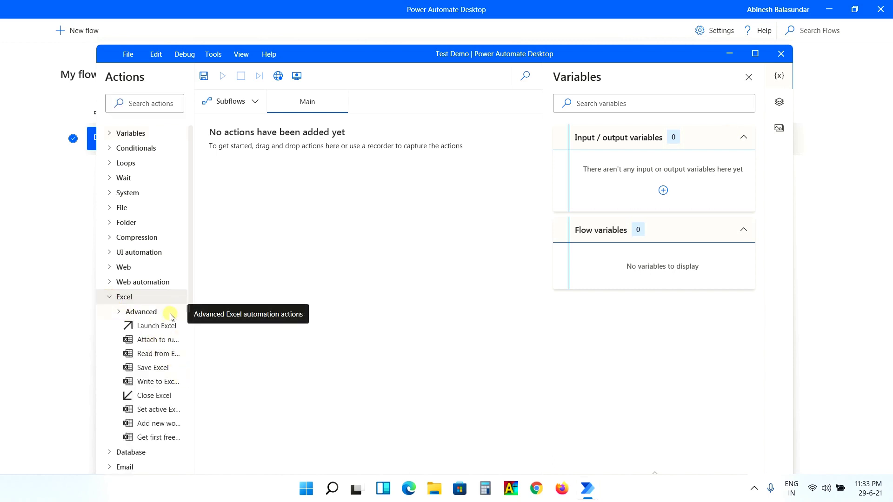
left_click_drag(158, 328, 311, 186)
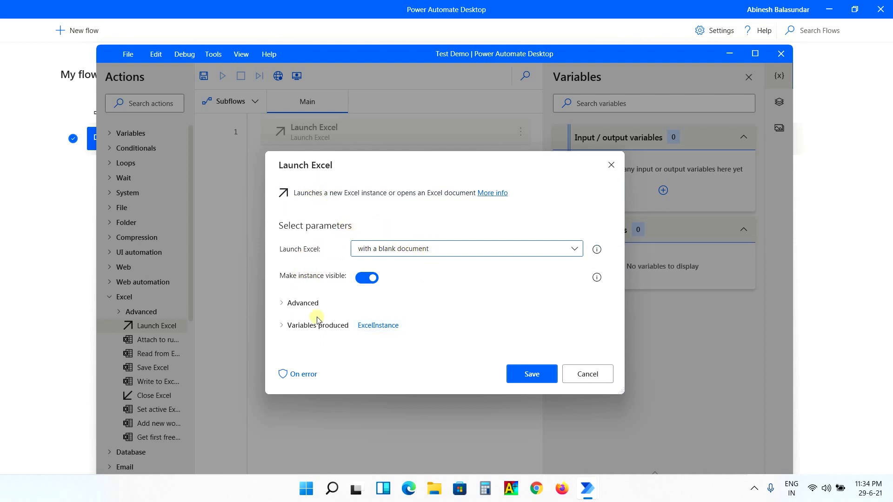
left_click(533, 372)
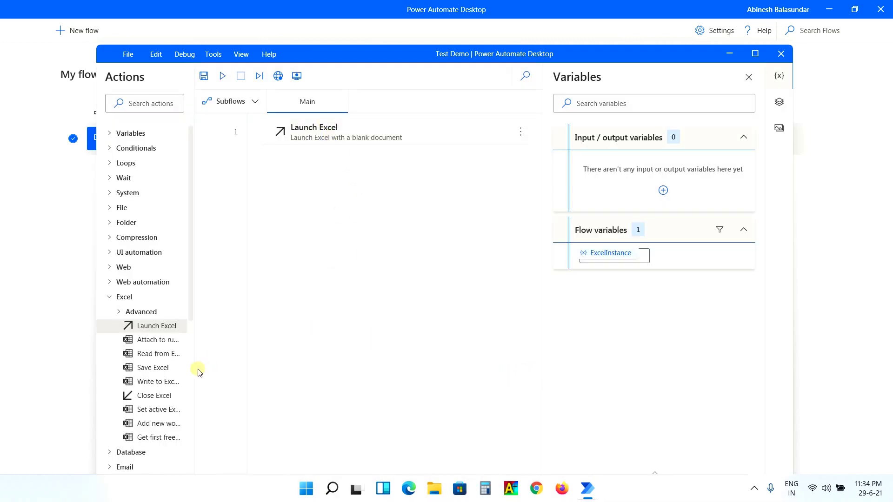
Step: Add a Write to Excel worksheet action after Launch Excel that writes Test Demo into the cell at column 1, row 1
left_click_drag(157, 386, 317, 184)
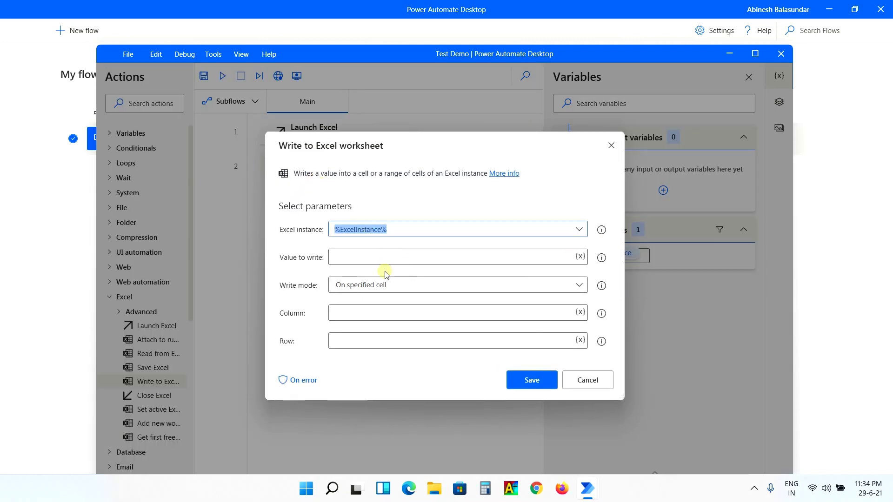
left_click(375, 258)
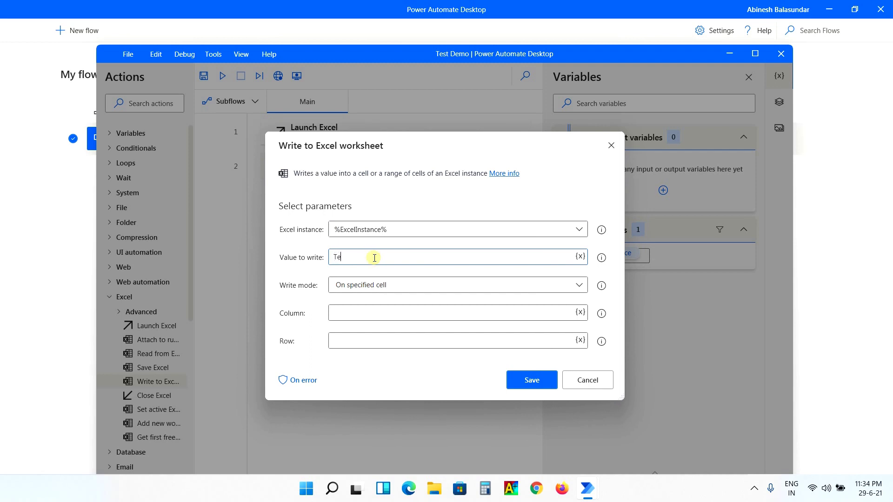
type("Test Dem")
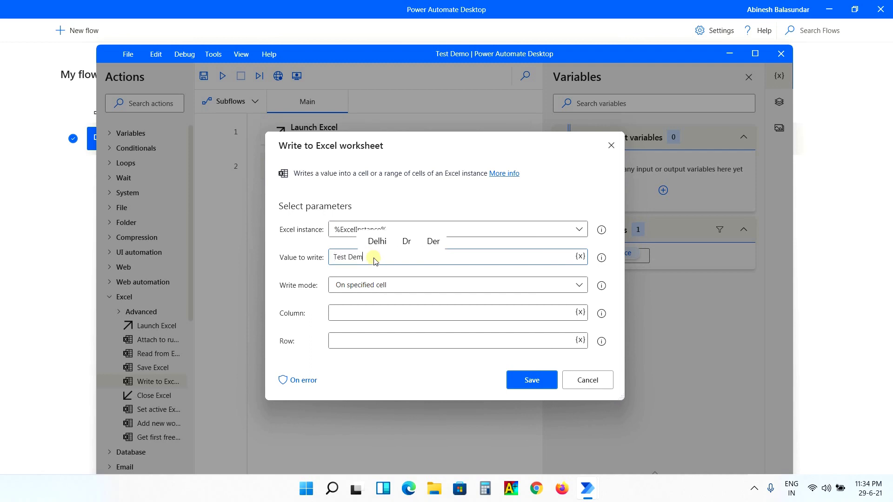
type("o")
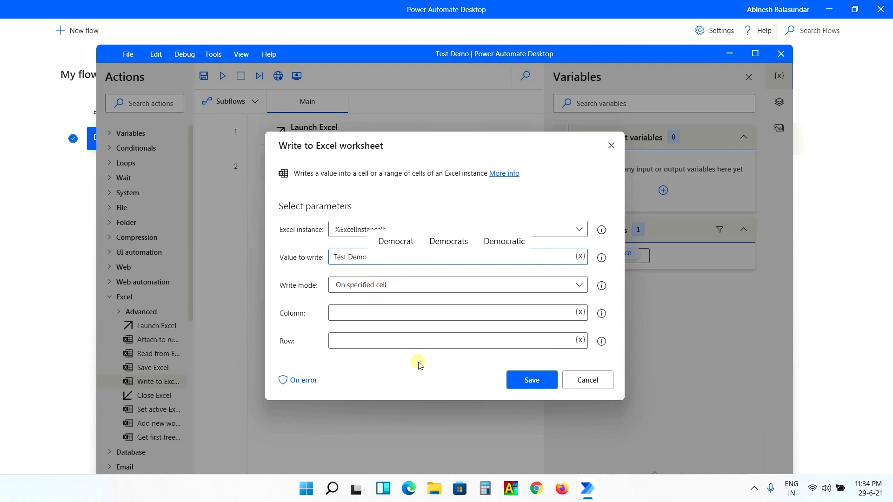
left_click(386, 315)
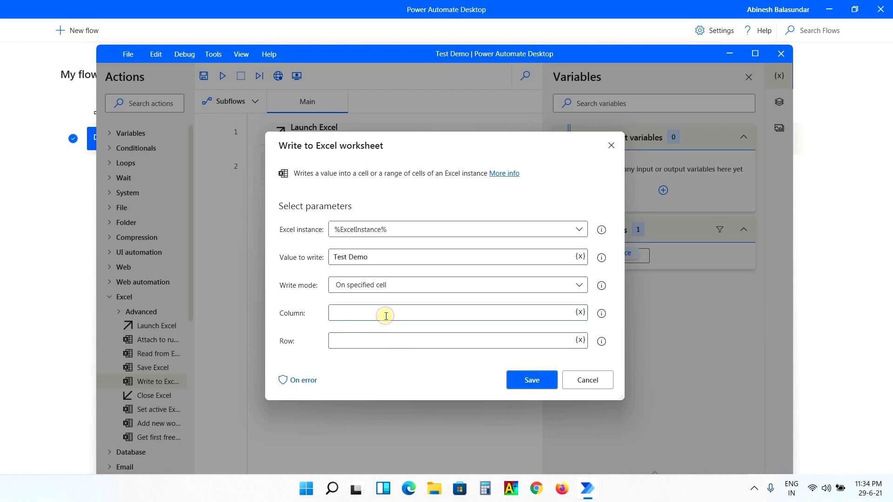
type("1")
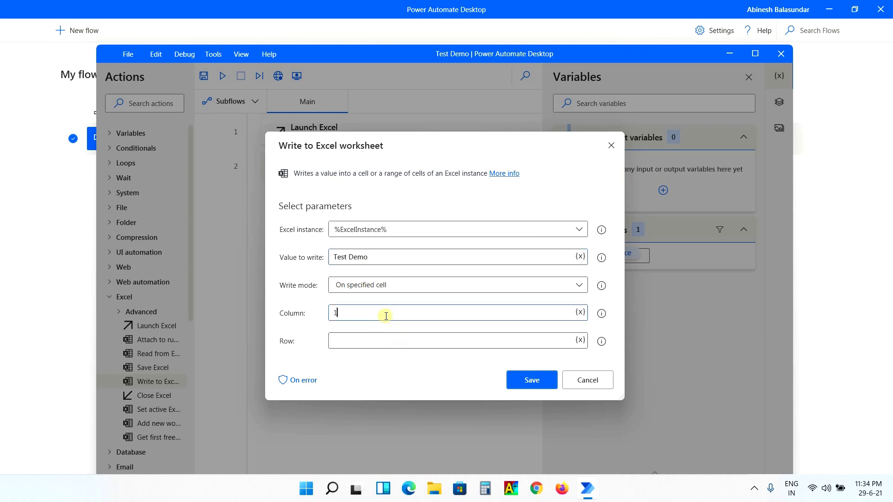
left_click(385, 340)
type("1")
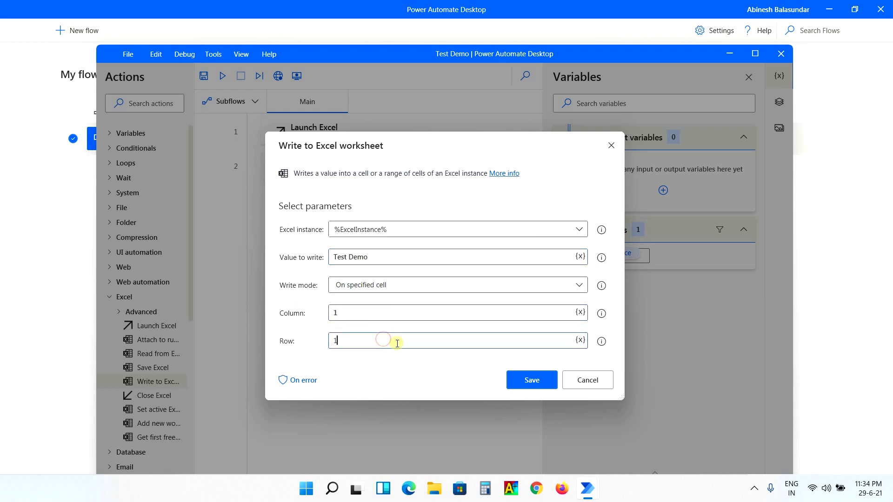
left_click(517, 379)
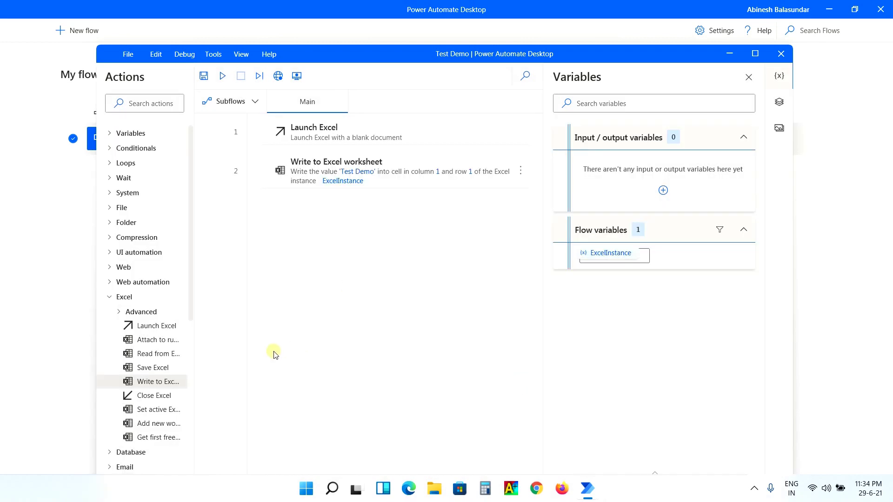
Step: Add a Save Excel action after the Write to Excel worksheet action, with its save mode set to Save document as
left_click_drag(145, 371, 321, 242)
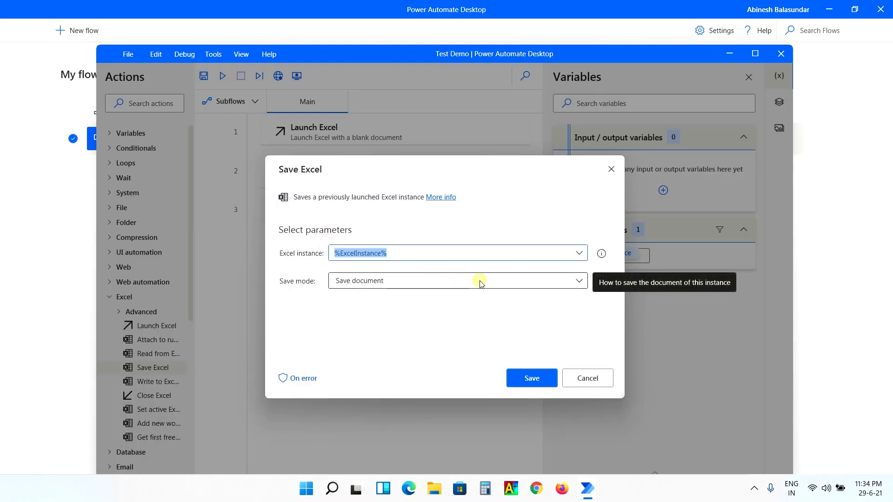
left_click(579, 281)
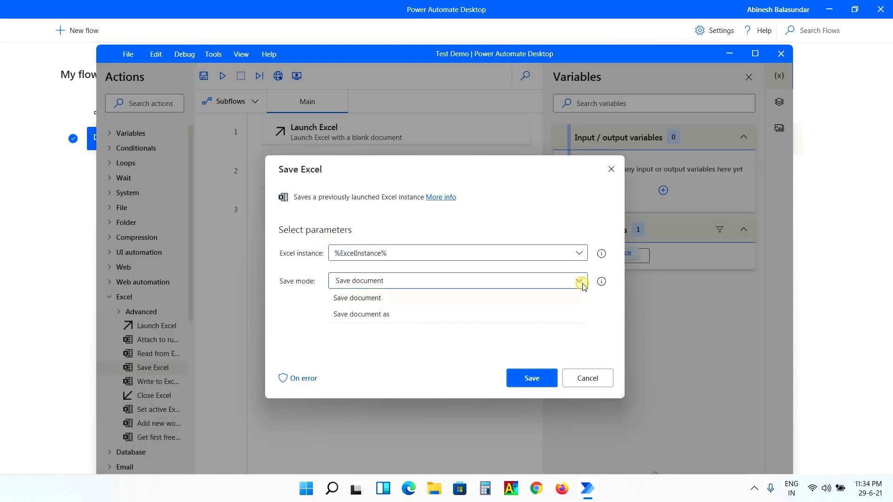
left_click(444, 313)
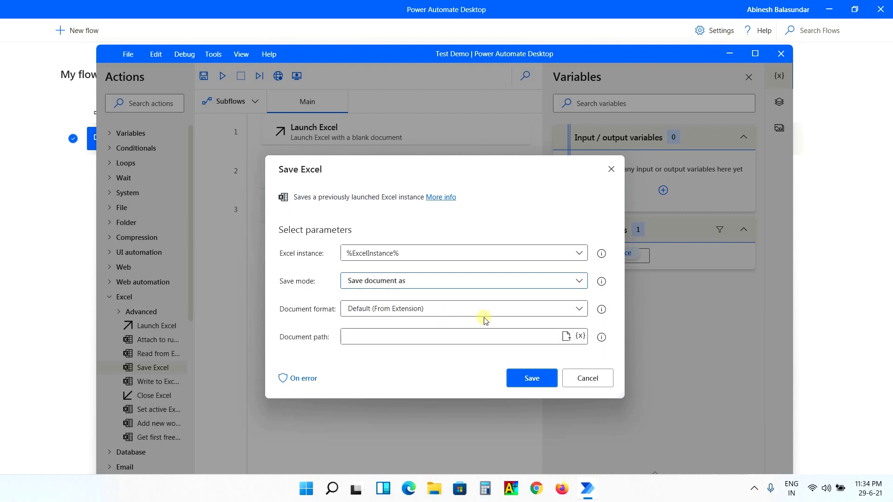
Step: Create New Microsoft Excel Worksheet.xlsx on the Desktop, choose it as the Save Excel document path, and save the action
left_click(567, 336)
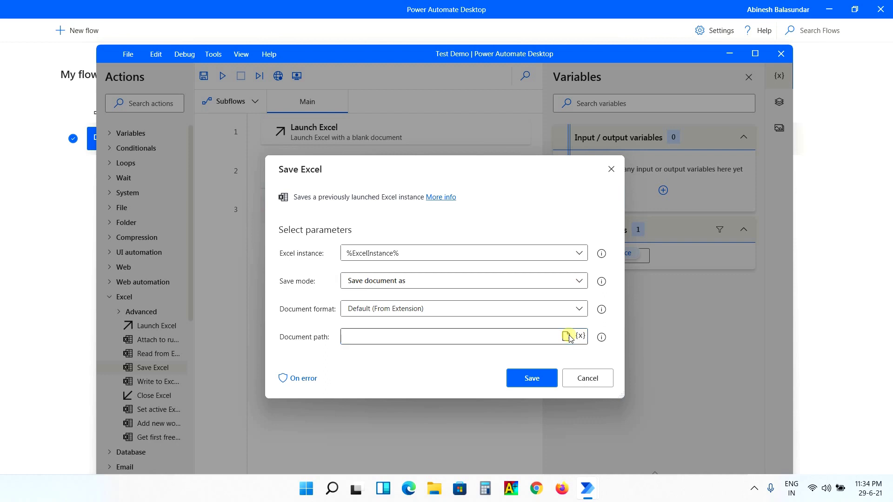
scroll(324, 252, "down", 1)
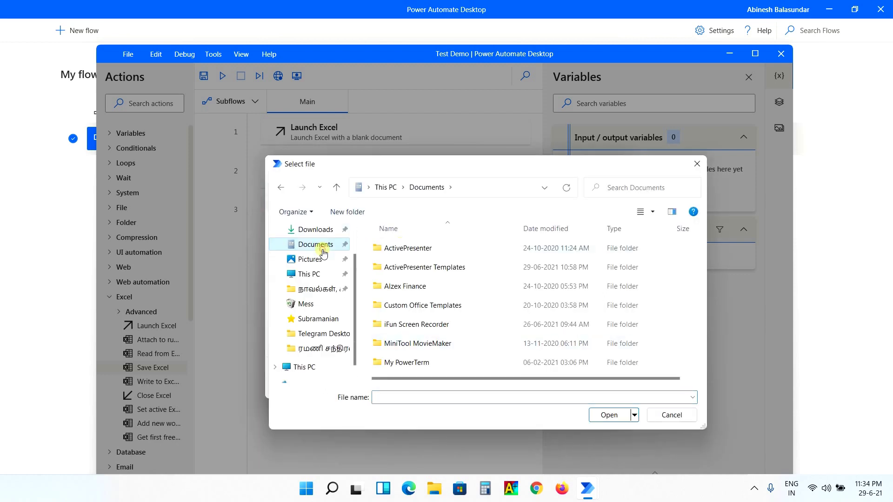
left_click(313, 229)
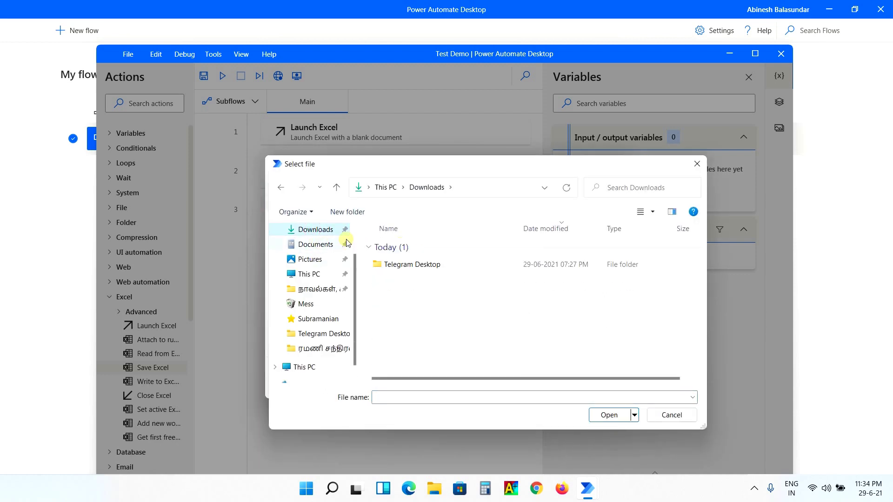
scroll(352, 238, "up", 1)
left_click(324, 250)
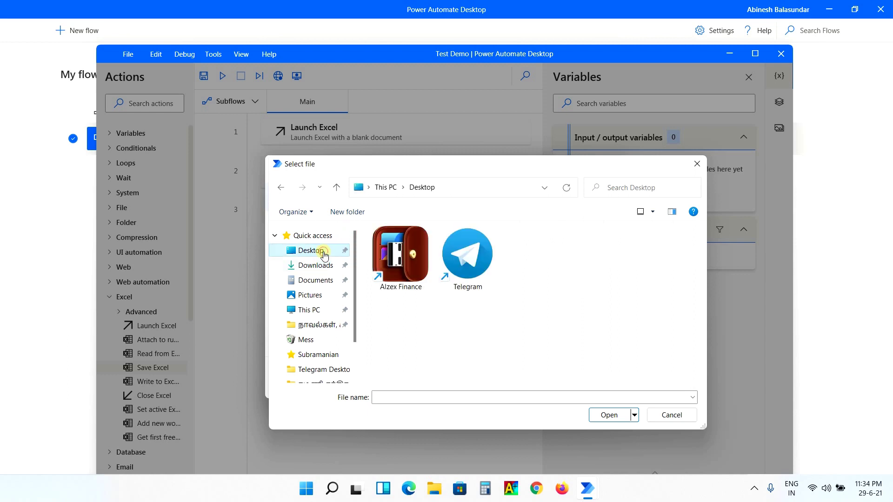
right_click(487, 314)
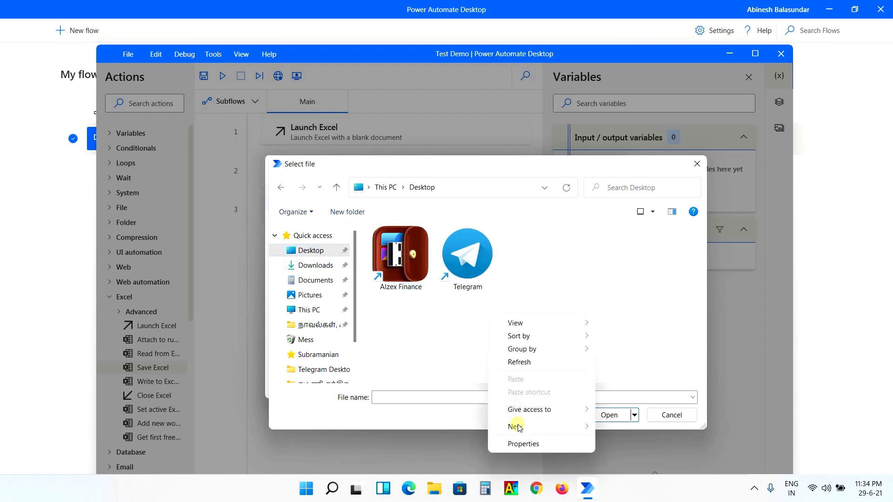
mouse_move(586, 429)
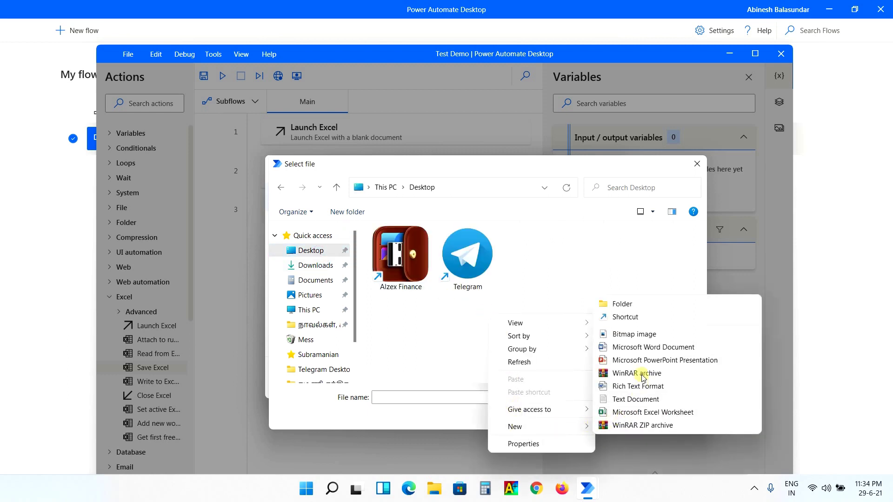
left_click(643, 414)
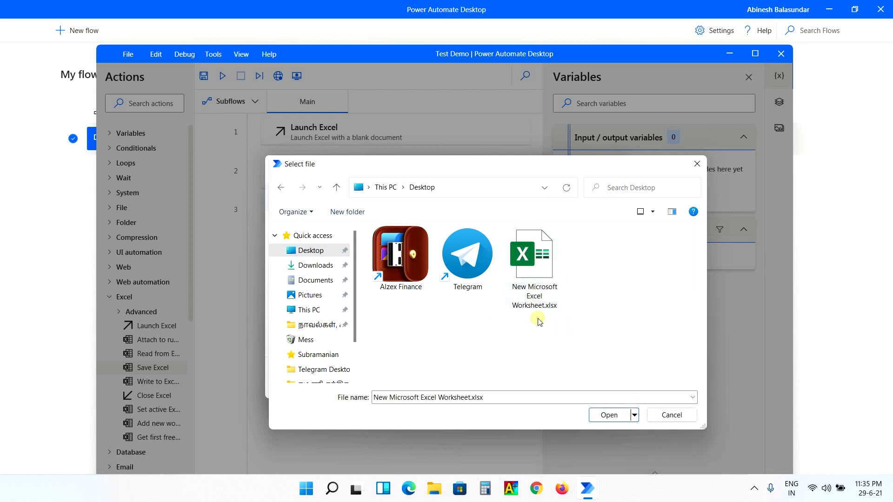
left_click(608, 414)
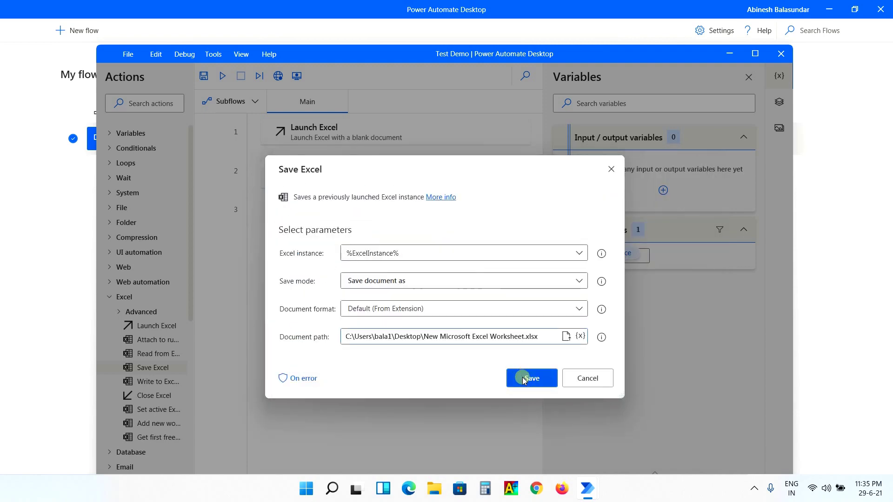
left_click(523, 378)
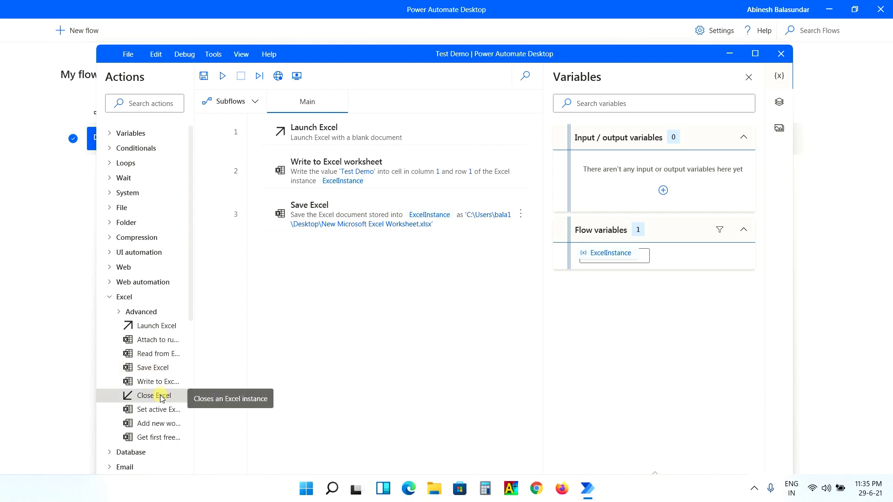
Step: Add a Close Excel action at the end of the flow that saves the document before closing Excel
left_click_drag(160, 396, 324, 282)
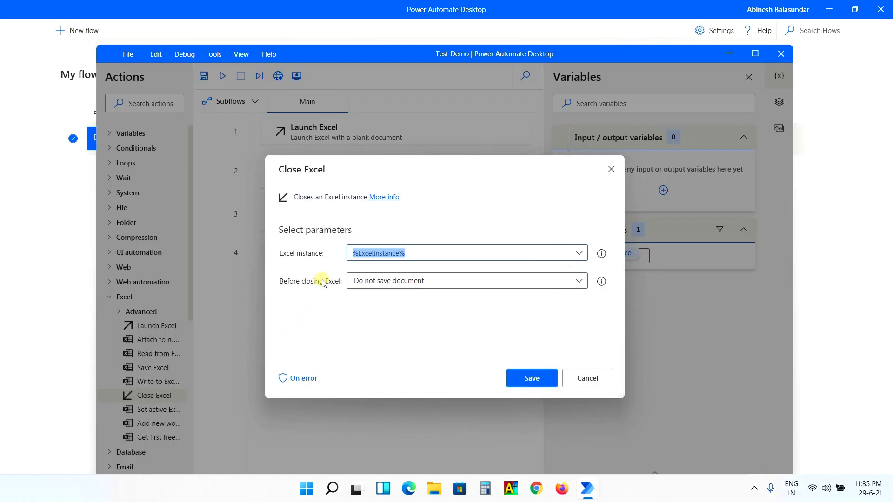
left_click(399, 280)
left_click(389, 314)
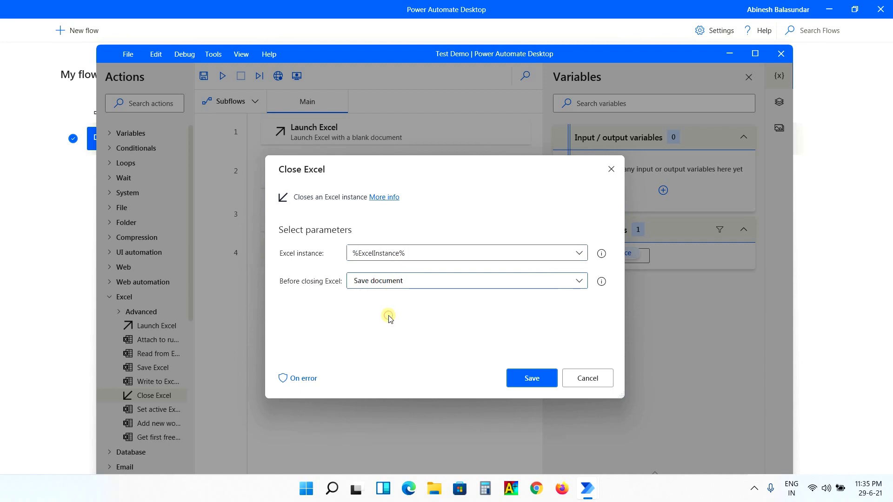
left_click(517, 380)
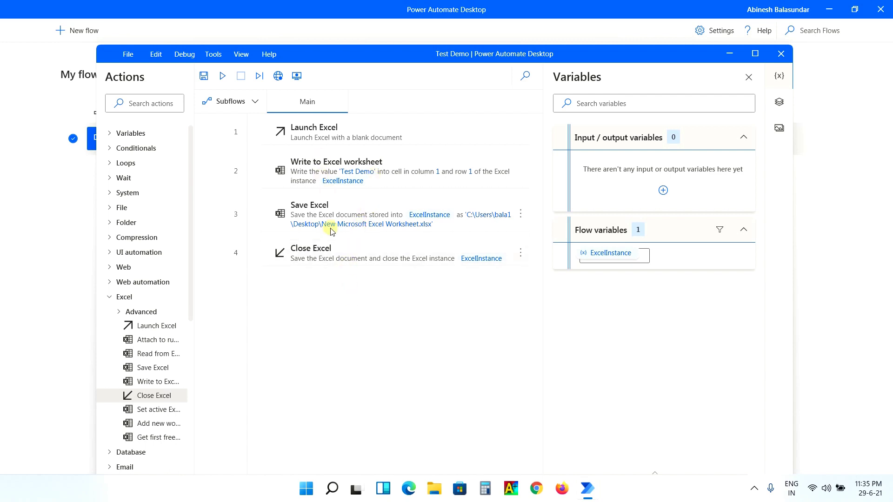
Step: Run the Test Demo flow from the designer
left_click(221, 77)
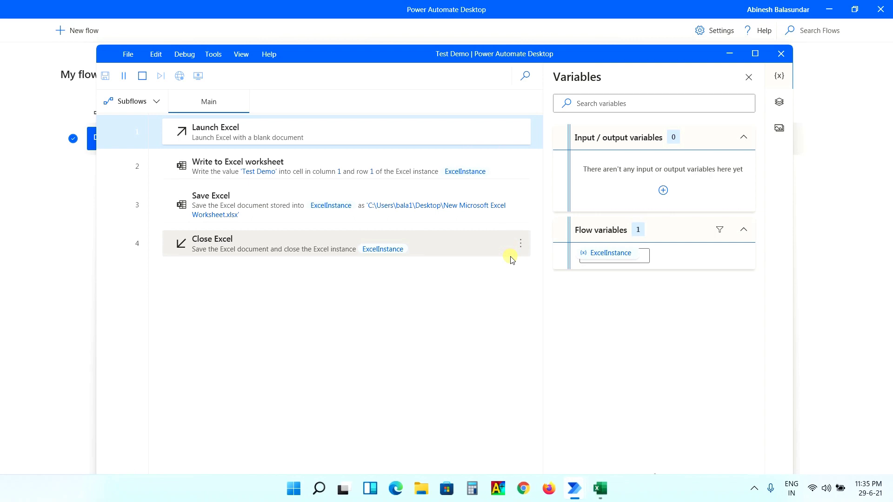
mouse_move(612, 494)
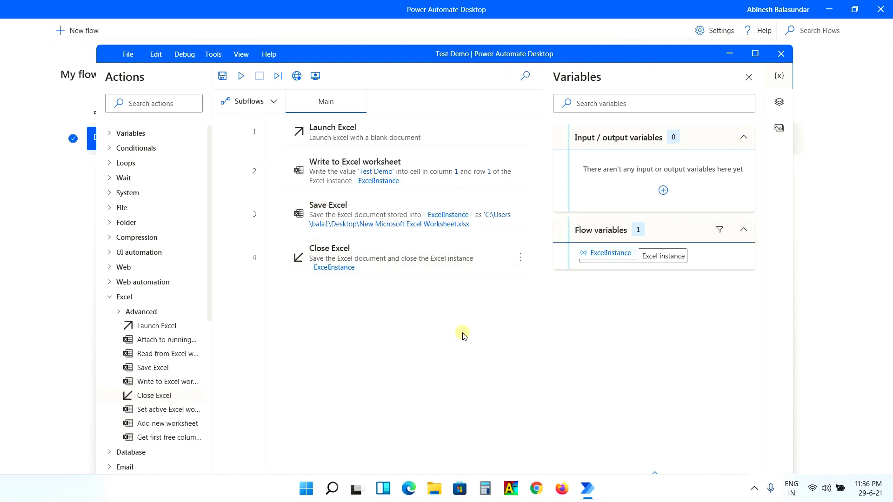
right_click(638, 494)
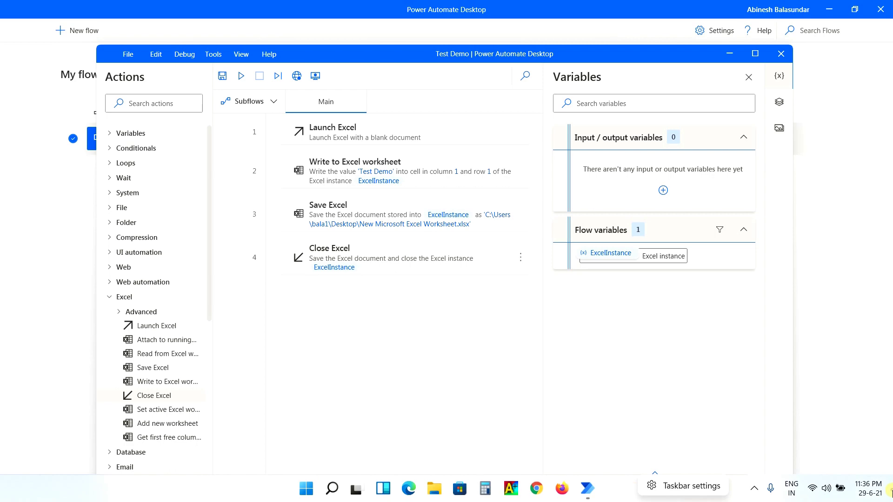
Step: Minimize both Power Automate windows, open New Microsoft Excel Worksheet from the desktop to check cell A1, and close it
left_click(729, 54)
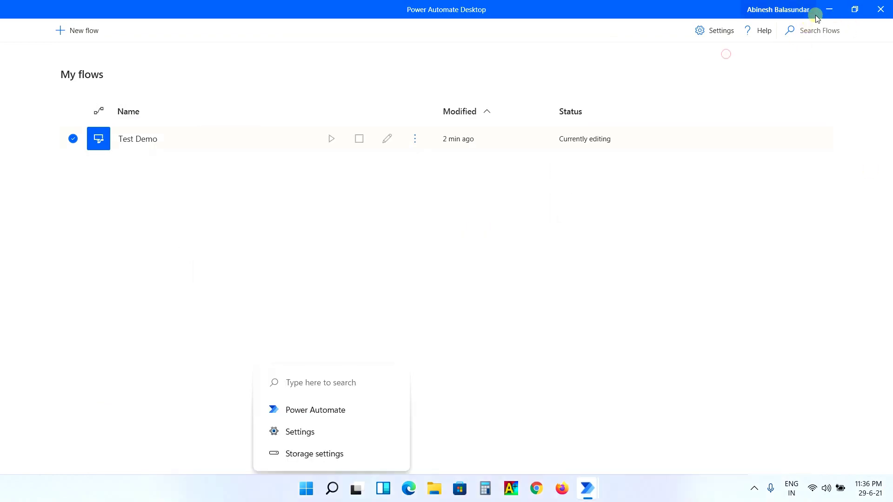
left_click(831, 8)
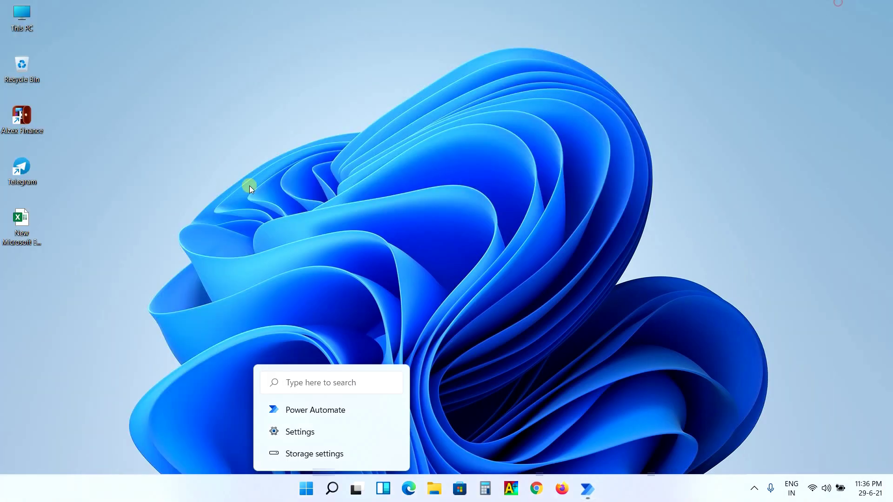
double_click(29, 220)
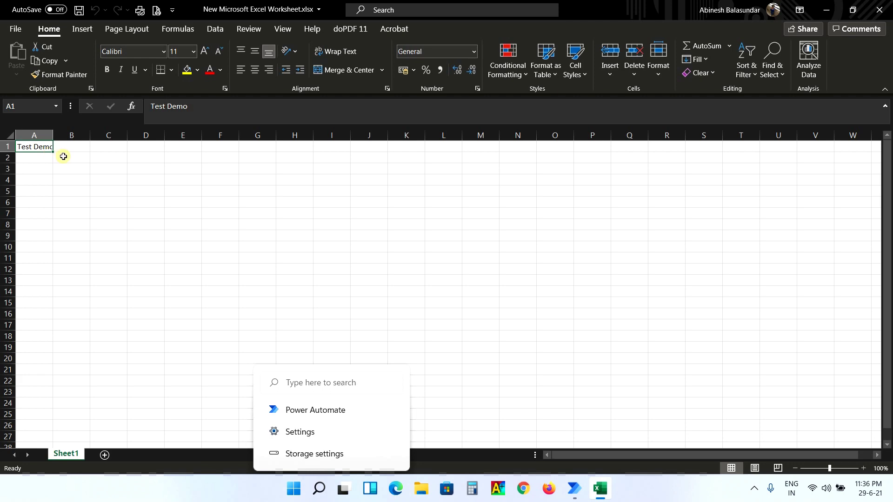
left_click(880, 15)
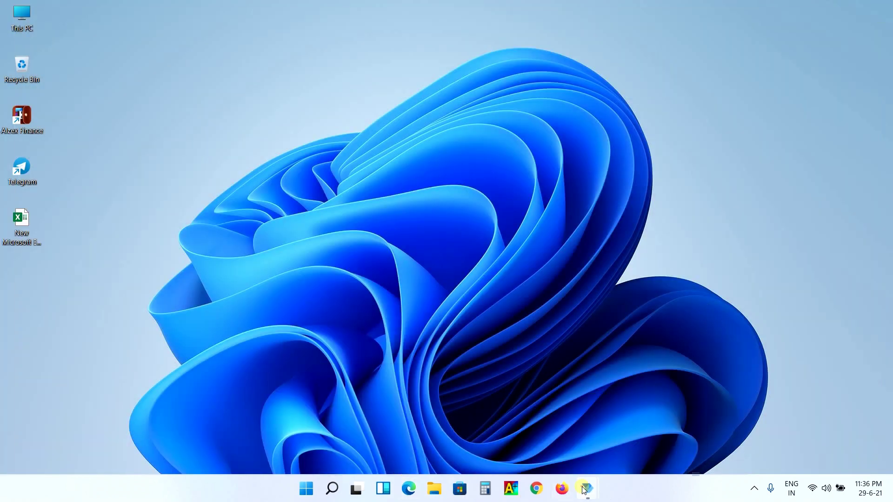
Step: Return to the Test Demo flow designer and look through the Web automation actions and the action groups after Excel
mouse_move(587, 488)
left_click(654, 451)
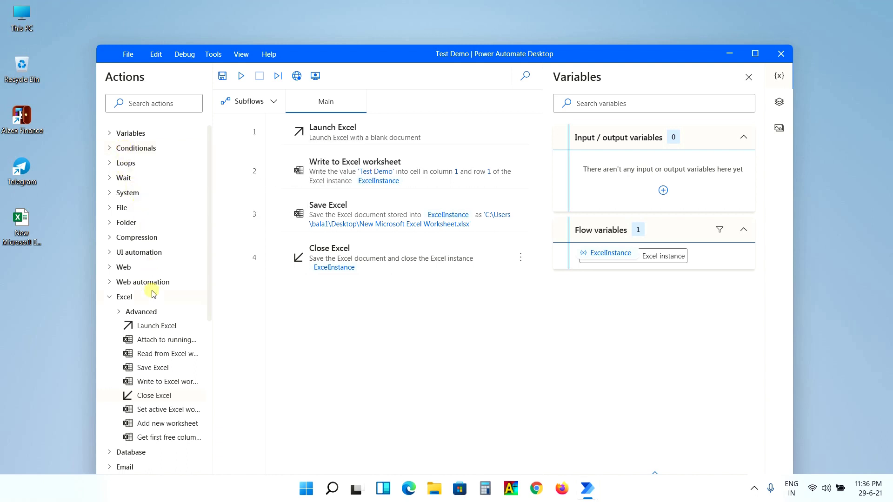
left_click(113, 284)
left_click(114, 283)
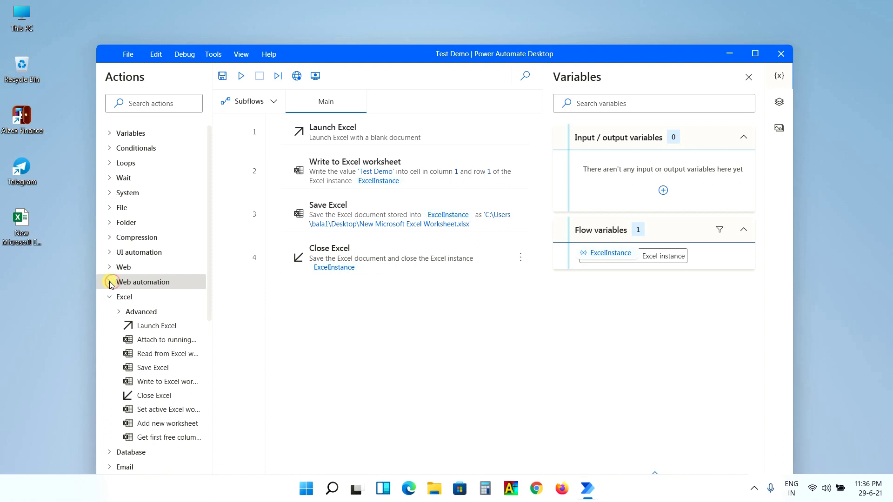
left_click(113, 283)
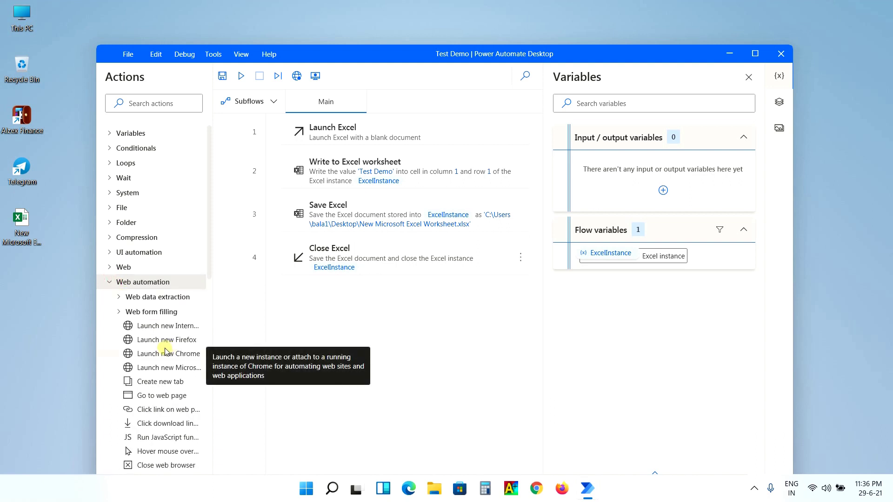
scroll(165, 353, "down", 5)
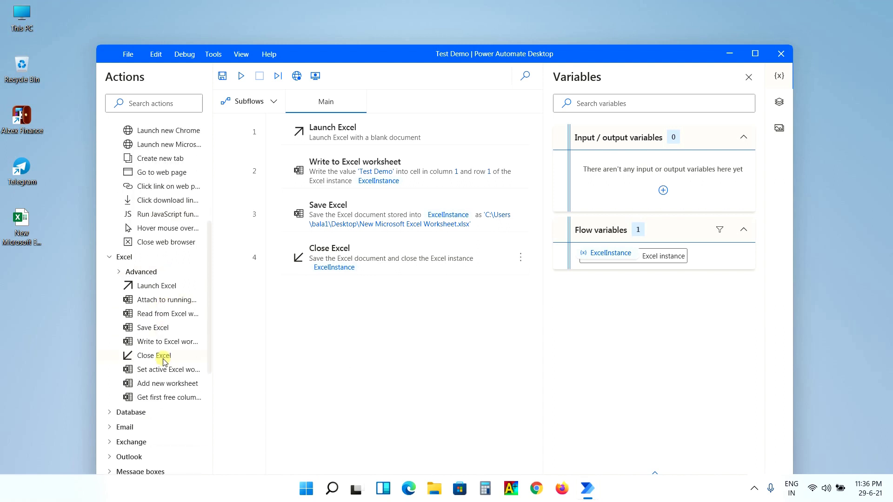
scroll(164, 362, "down", 3)
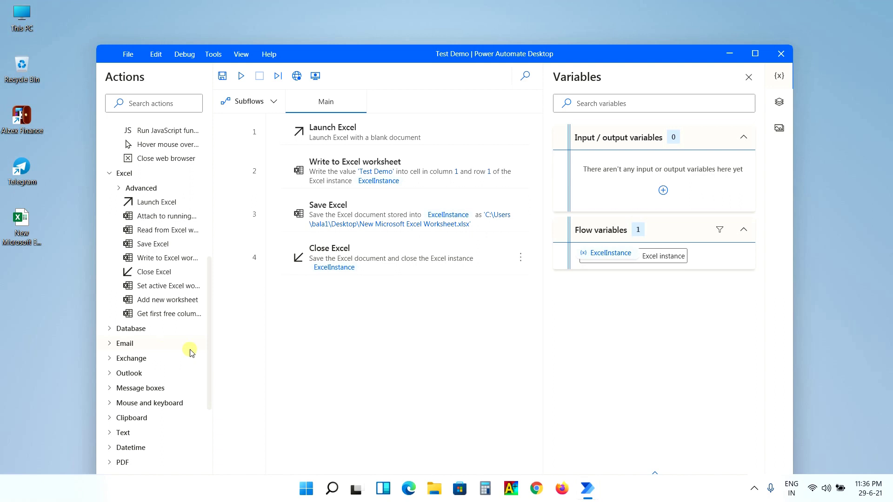
Step: Close the Test Demo flow designer without saving the changes
left_click(788, 56)
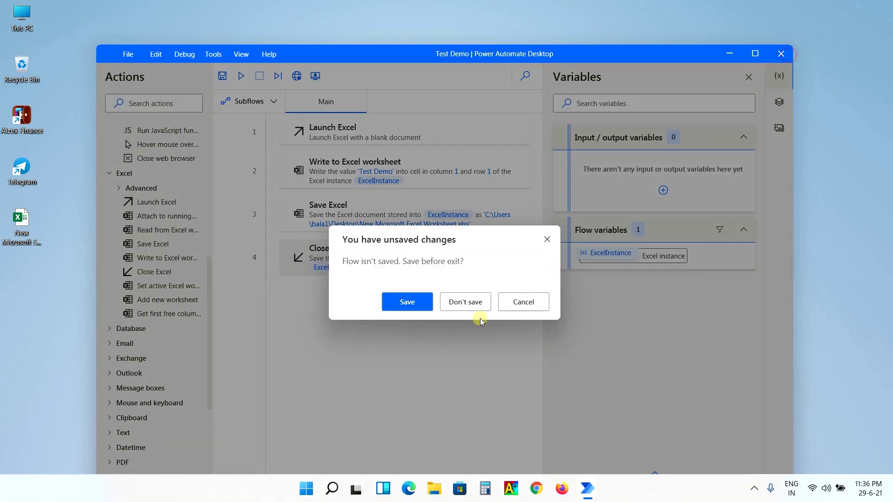
left_click(465, 307)
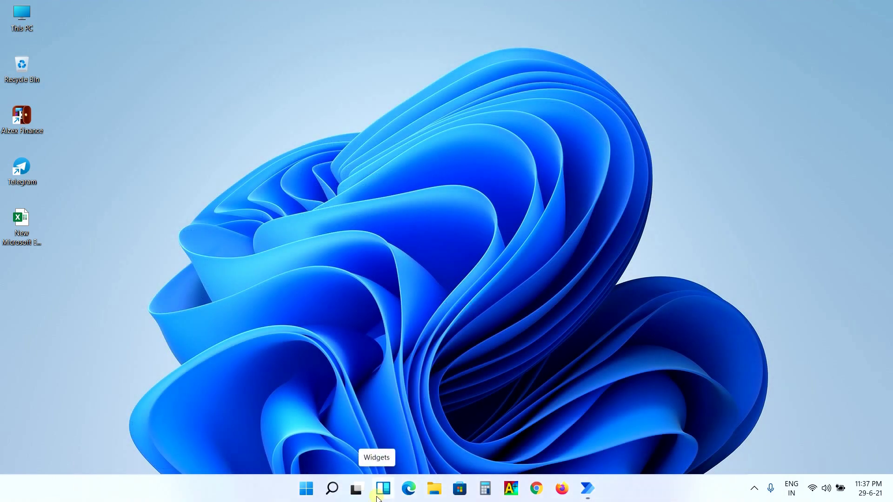
Step: Add a new virtual desktop in Task View and switch back to Desktop 1
mouse_move(352, 495)
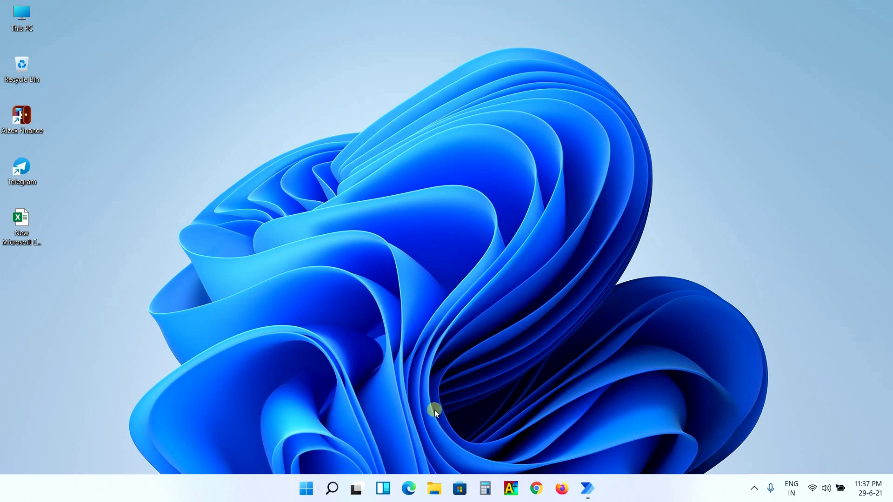
left_click(354, 488)
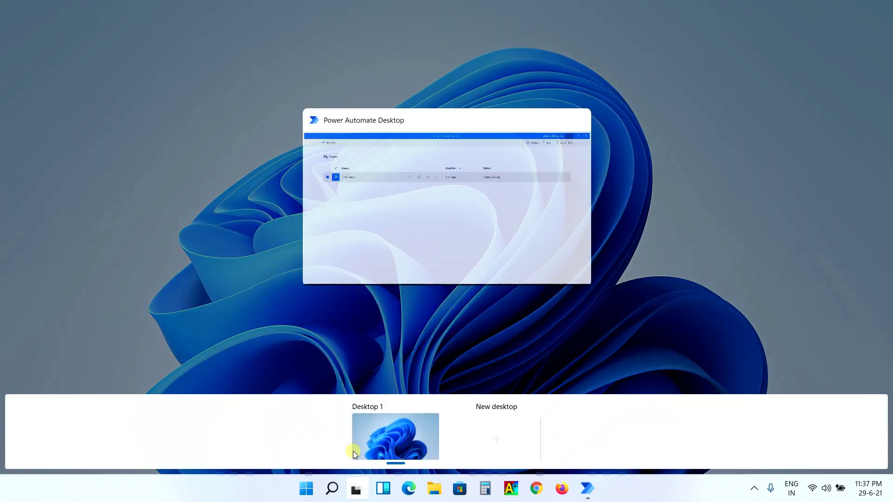
left_click(513, 438)
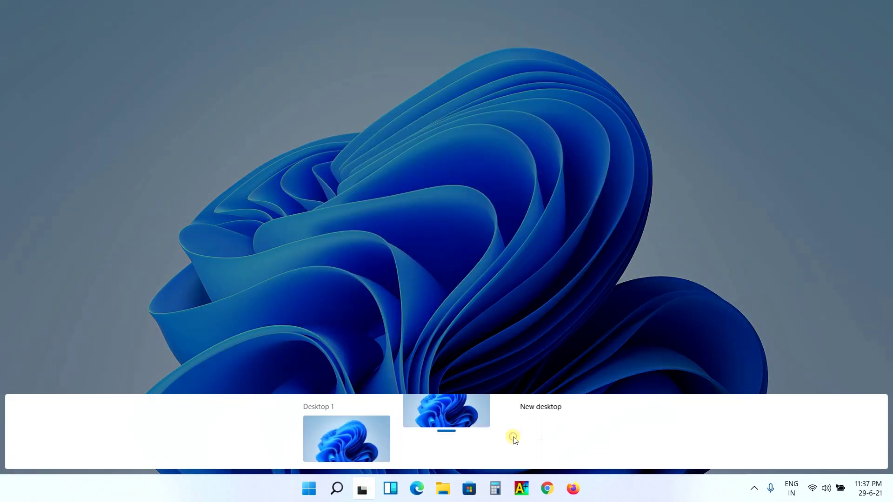
left_click(541, 430)
left_click(317, 433)
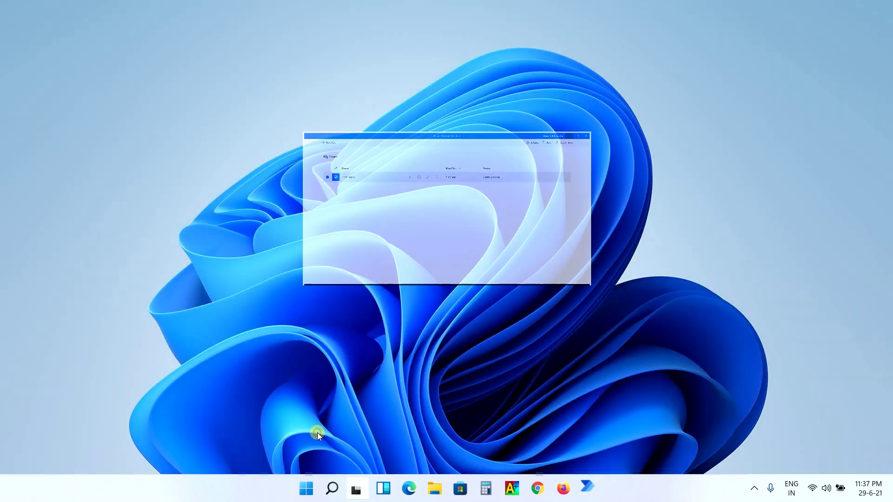
Step: Close the remaining Power Automate Desktop window
left_click(561, 487)
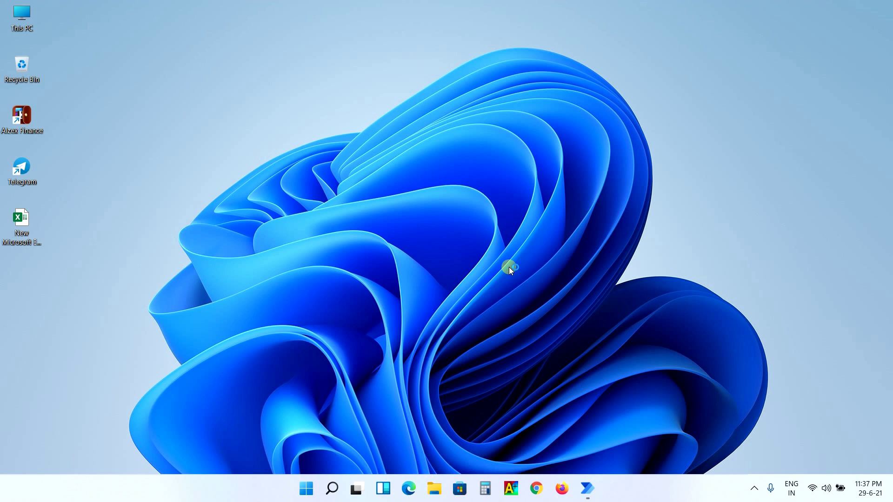
mouse_move(603, 484)
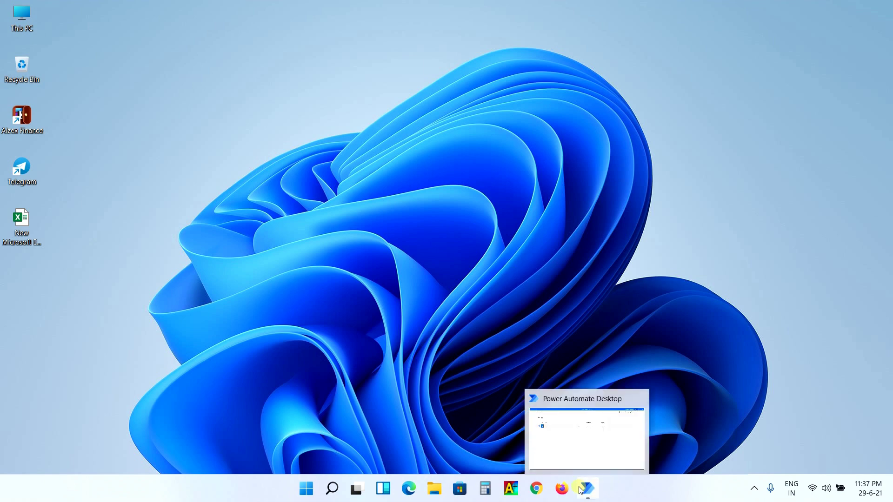
left_click(639, 400)
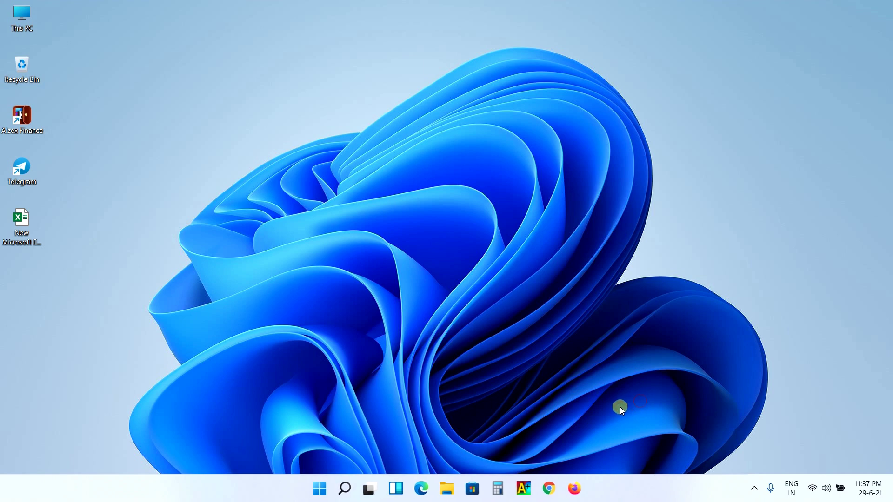